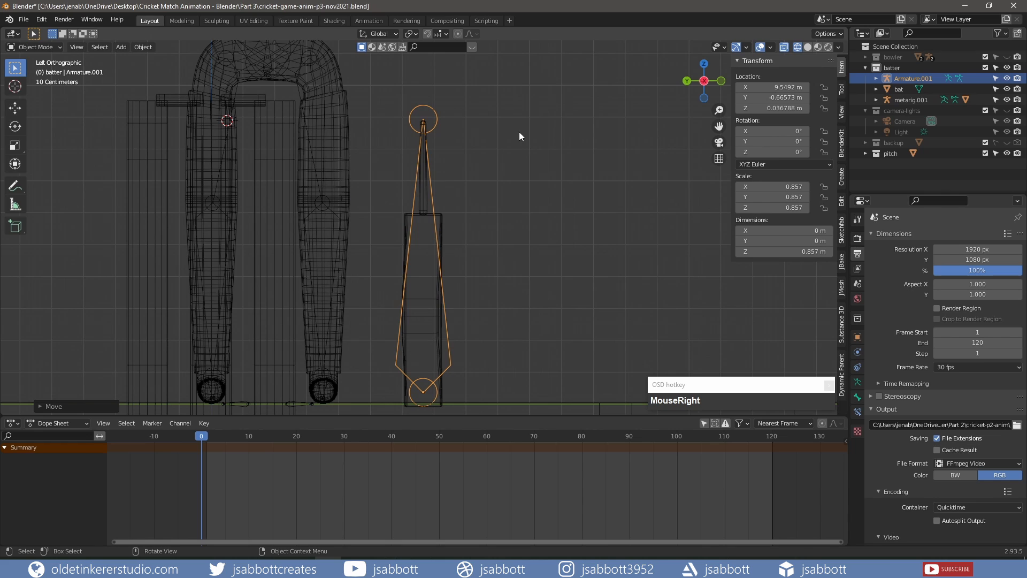
- Switch the viewport to solid shading and display the bat's armature as Stick, drawn in front
{"action": "left_click", "coordinate": [808, 47]}
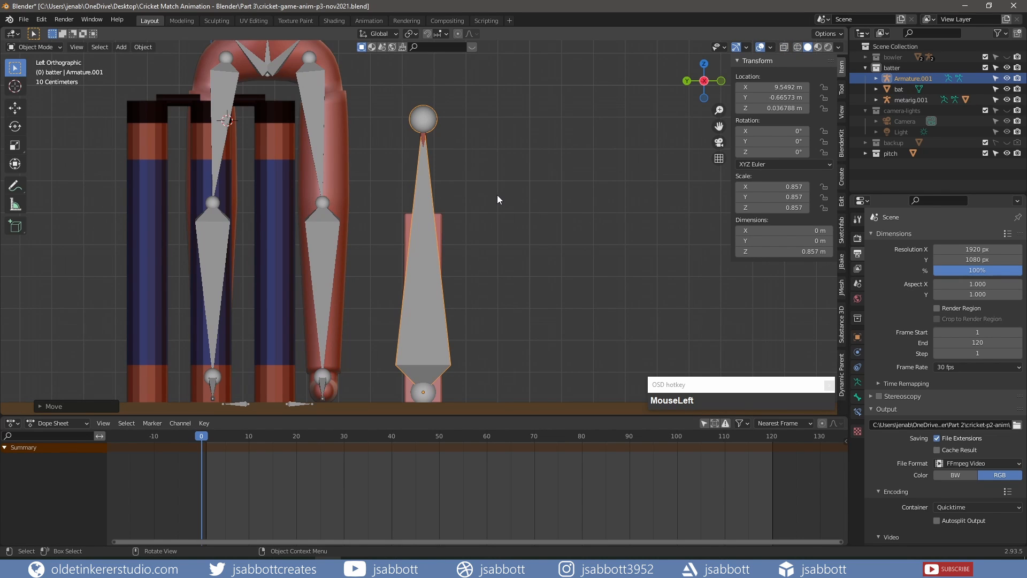
{"action": "left_click", "coordinate": [857, 383]}
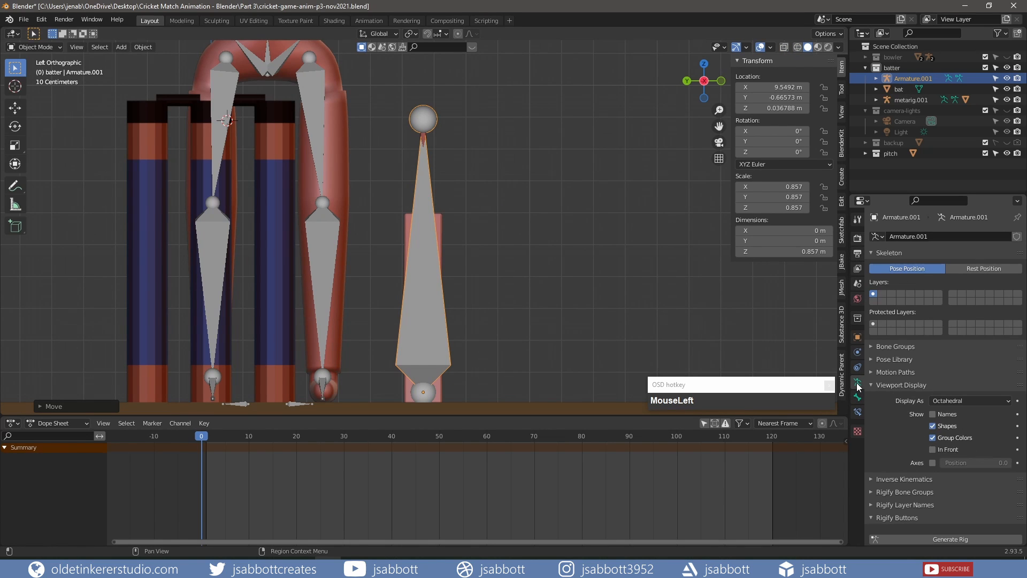
{"action": "left_click", "coordinate": [948, 402]}
{"action": "left_click", "coordinate": [953, 422]}
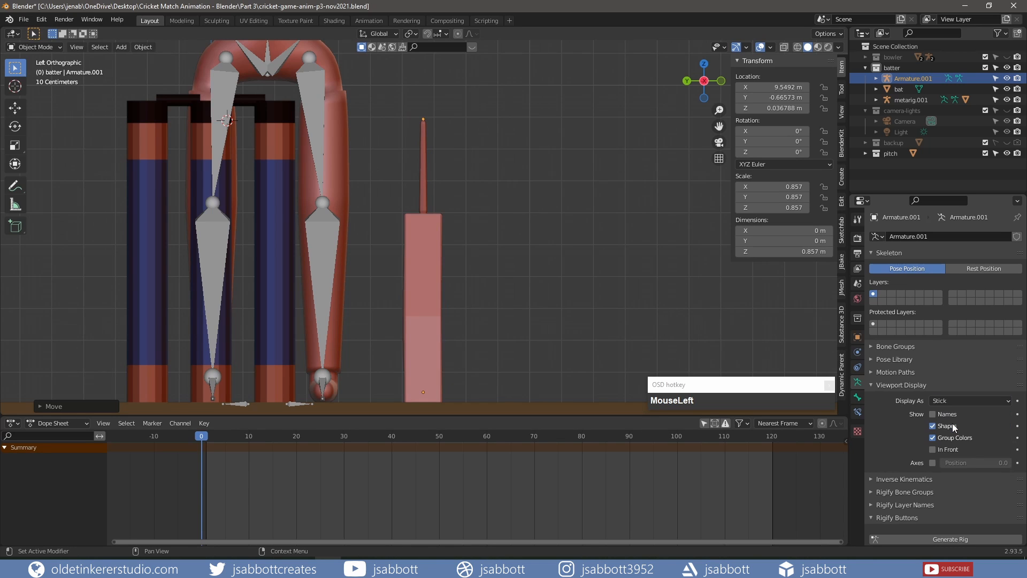
{"action": "left_click", "coordinate": [933, 450]}
- Parent the bat to its armature with automatic weights
{"action": "left_click", "coordinate": [437, 275]}
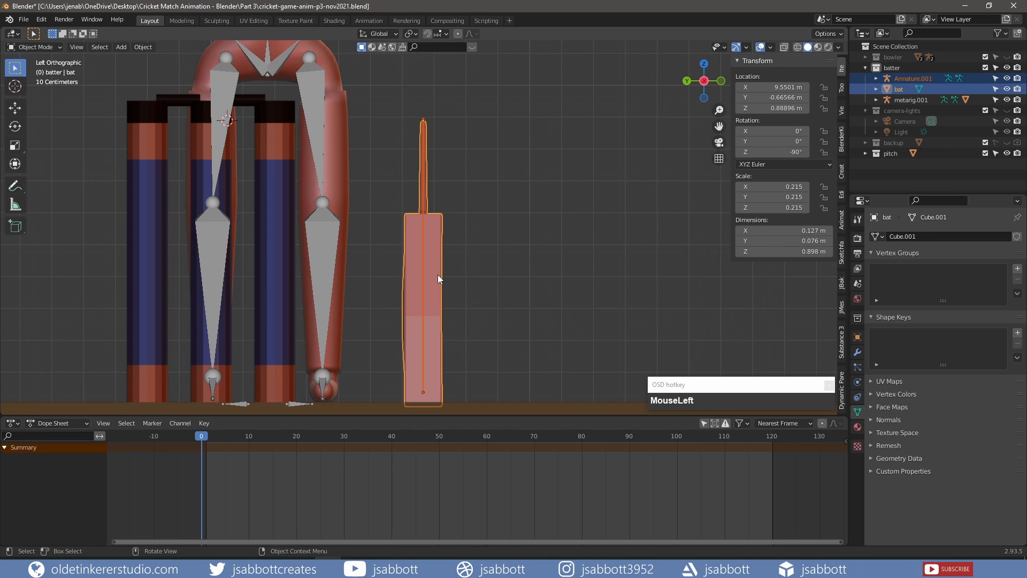
{"action": "key", "text": "shift"}
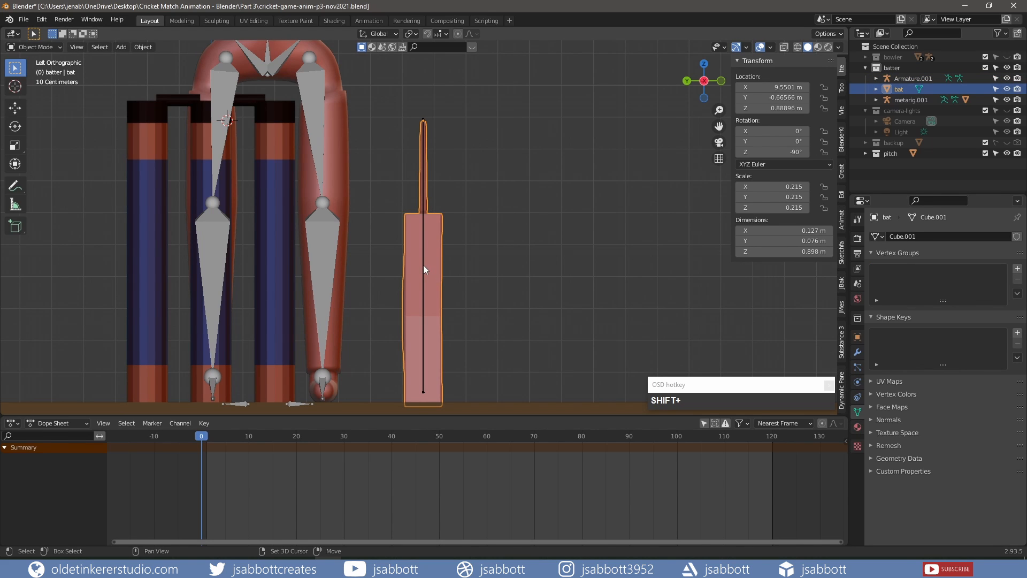
{"action": "left_click", "coordinate": [423, 266], "text": "shift"}
{"action": "key", "text": "ctrl"}
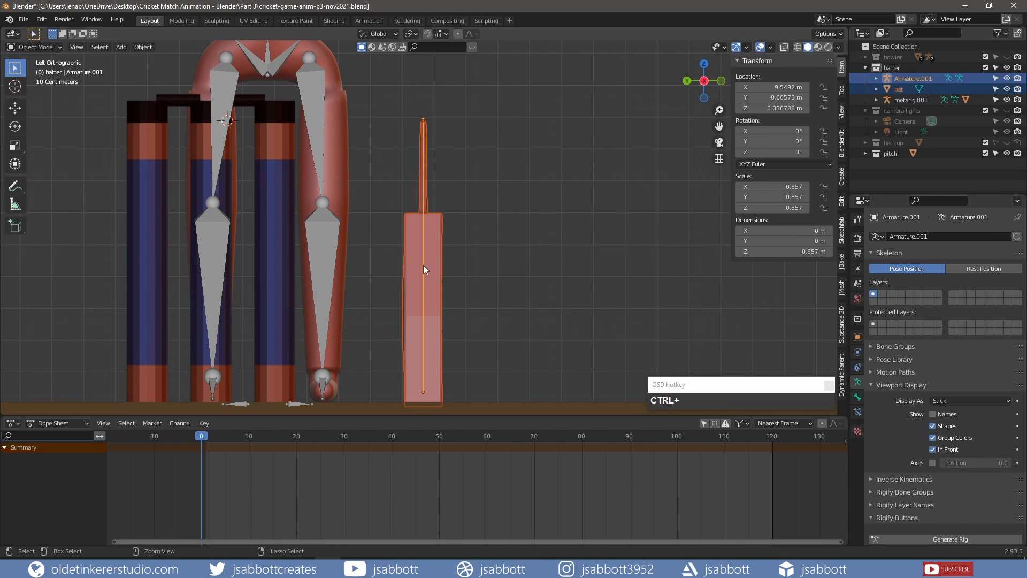
{"action": "key", "text": "ctrl+p"}
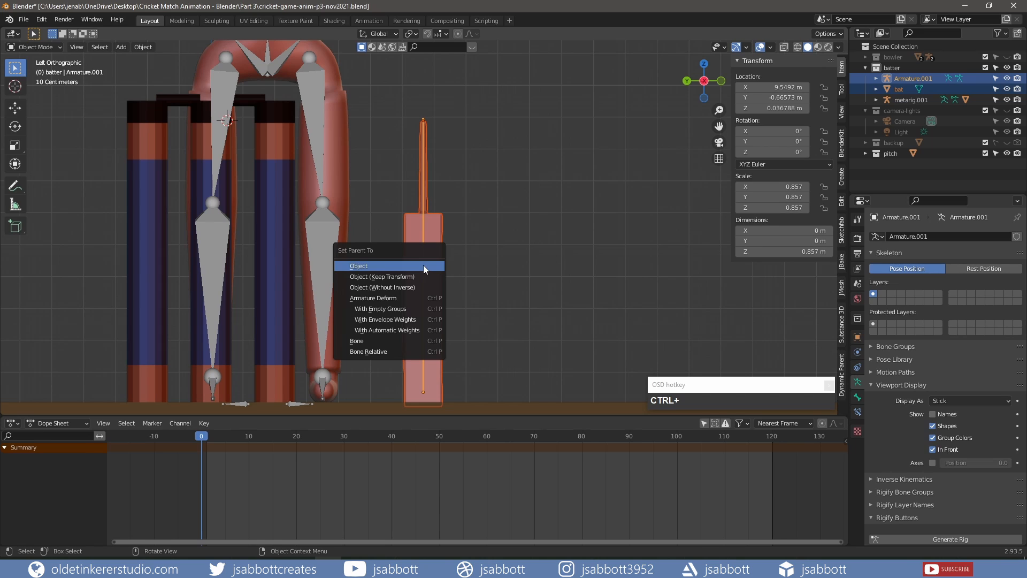
{"action": "left_click", "coordinate": [406, 330]}
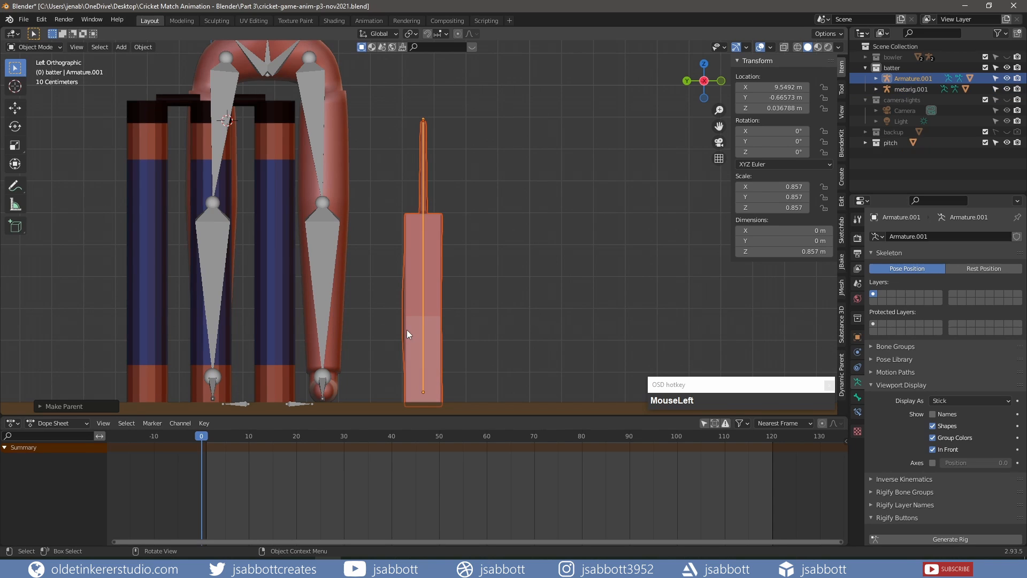
{"action": "left_click", "coordinate": [535, 281]}
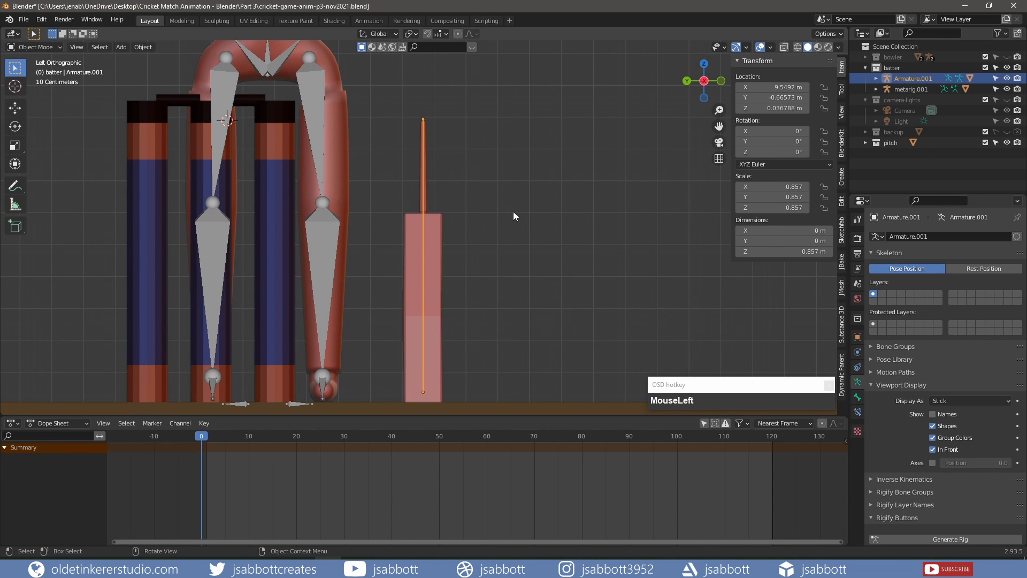
- Select the bat's armature together with the batter's metarig and enter Pose Mode on both
{"action": "left_click", "coordinate": [323, 232], "text": "shift"}
{"action": "left_click", "coordinate": [38, 47]}
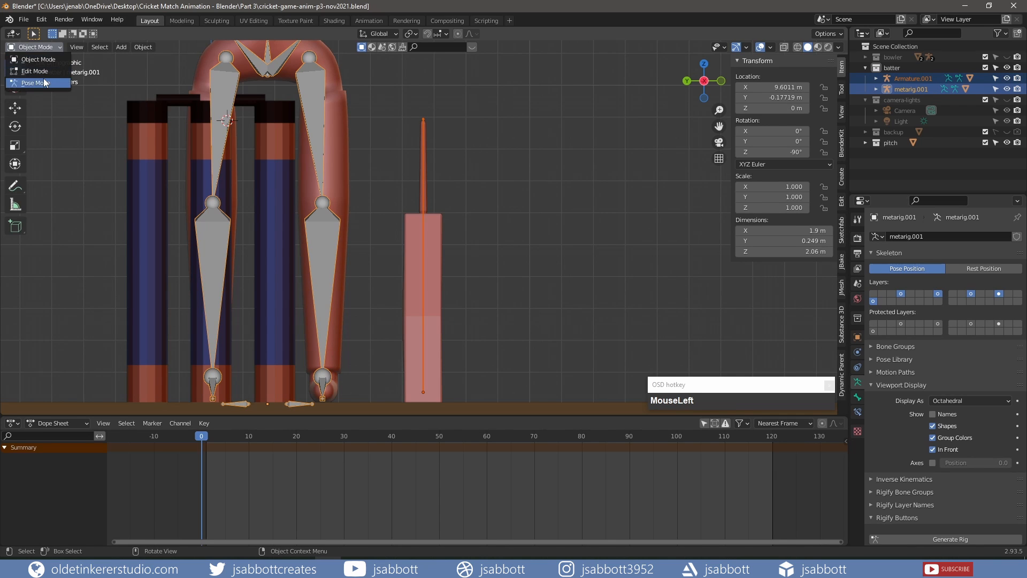
{"action": "left_click", "coordinate": [45, 83]}
{"action": "scroll", "coordinate": [589, 226], "scroll_direction": "down", "scroll_amount": 3}
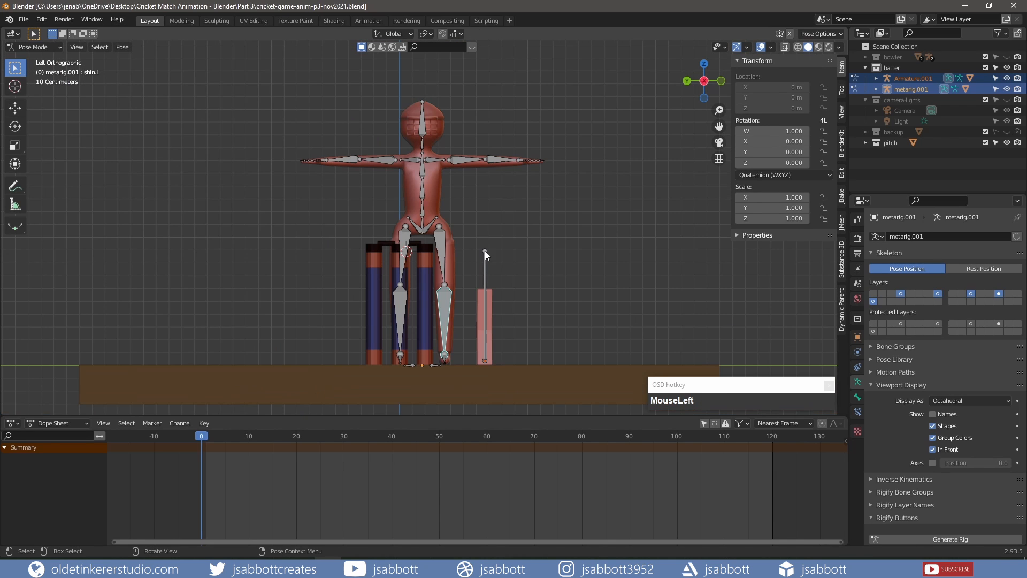
- Move the bat bone along Y to the batter's centre line and along X in front of the feet, to about X -0.18 m, Z -0.57 m
{"action": "left_click", "coordinate": [485, 252]}
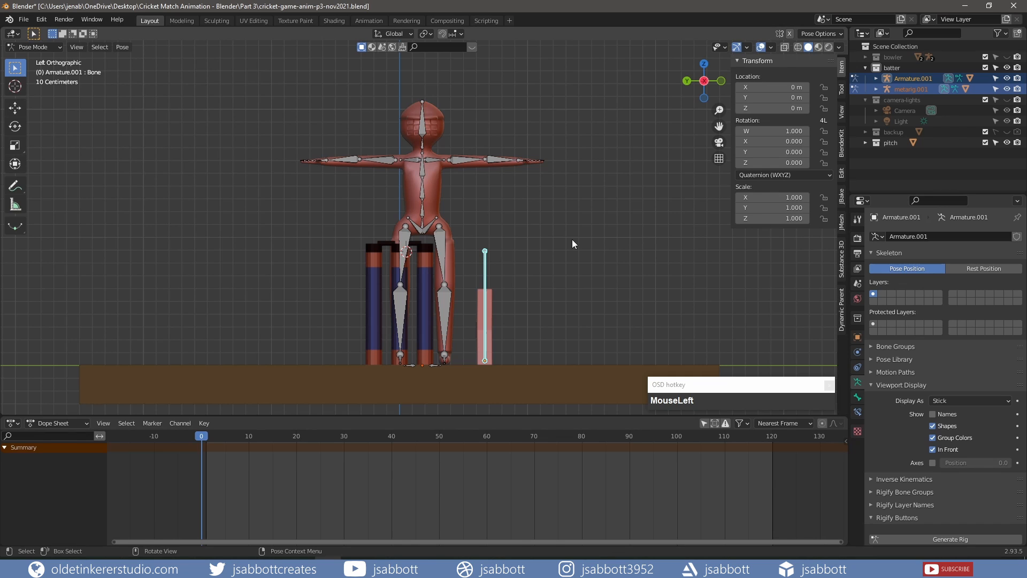
{"action": "key", "text": "g"}
{"action": "key", "text": "y"}
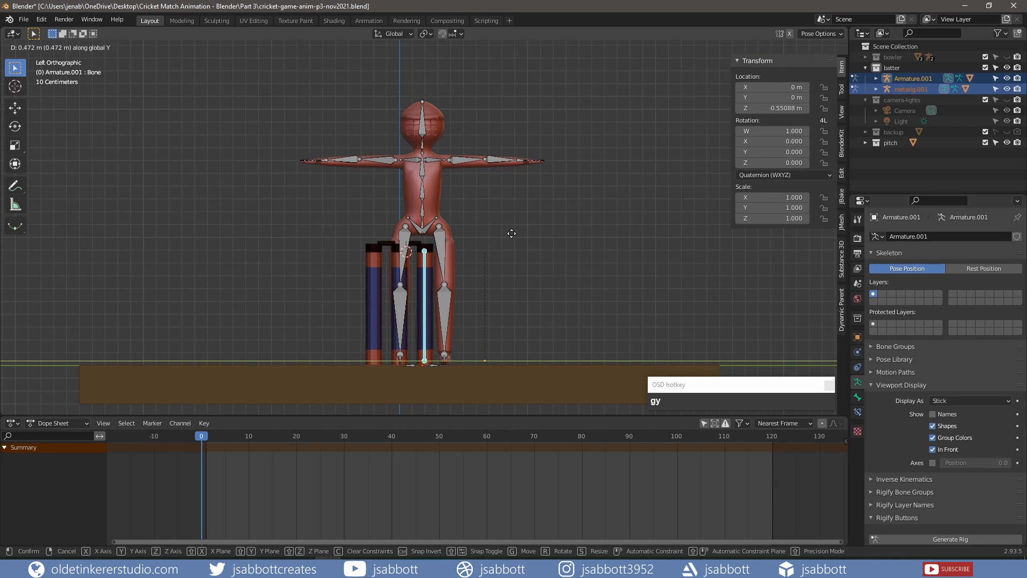
{"action": "left_click", "coordinate": [509, 233]}
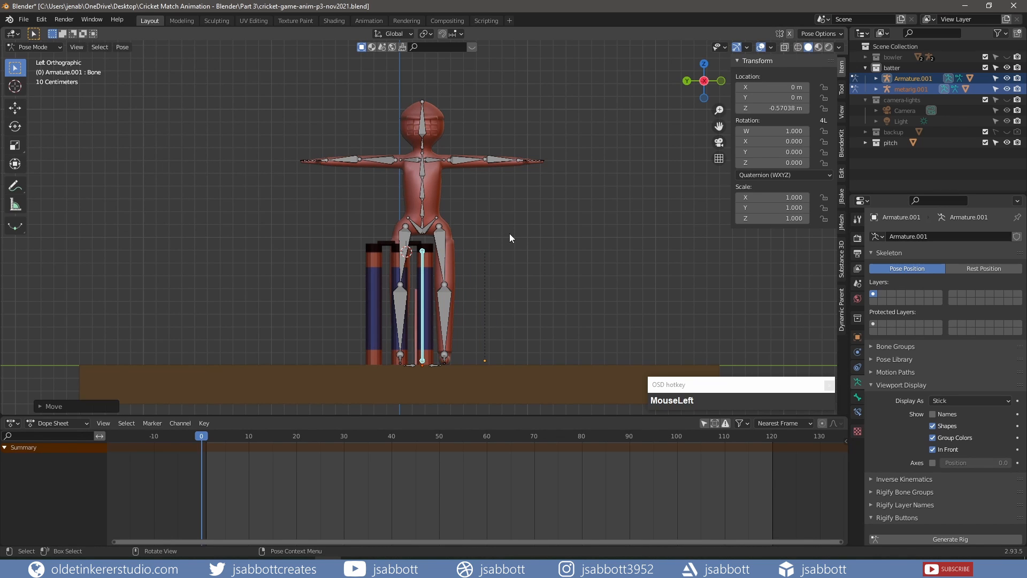
{"action": "key", "text": "KP_1"}
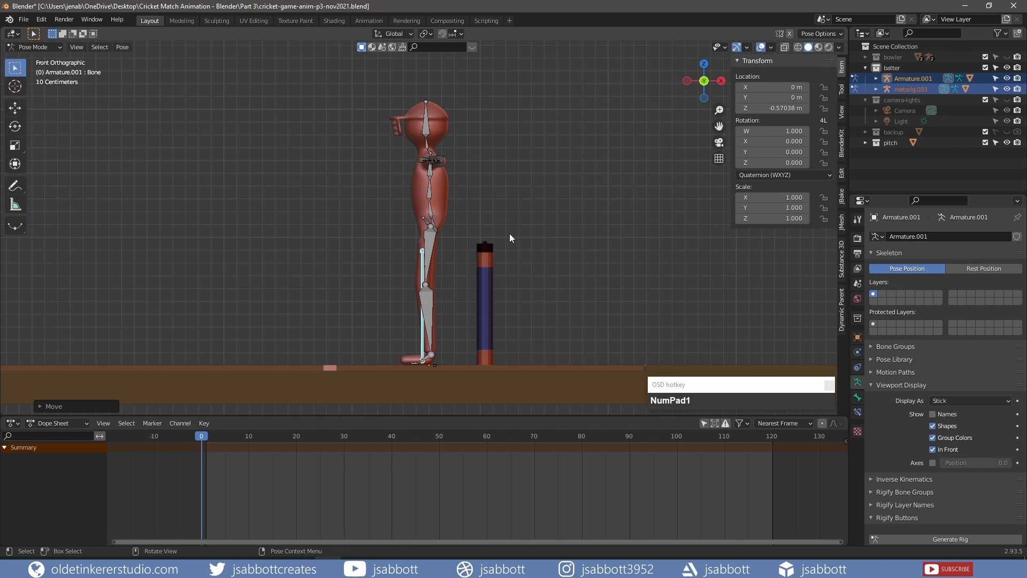
{"action": "key", "text": "g"}
{"action": "key", "text": "x"}
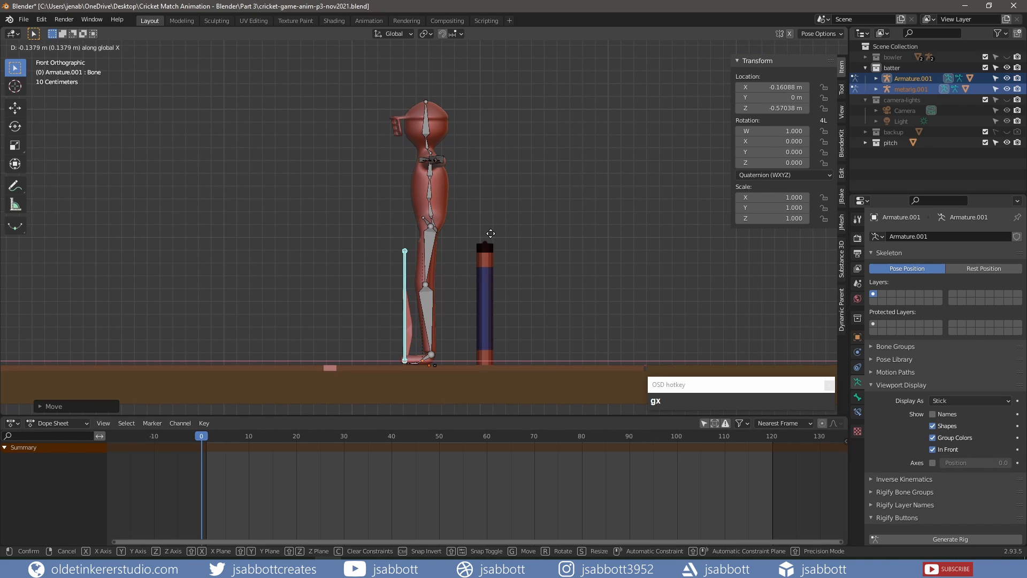
{"action": "left_click", "coordinate": [490, 233]}
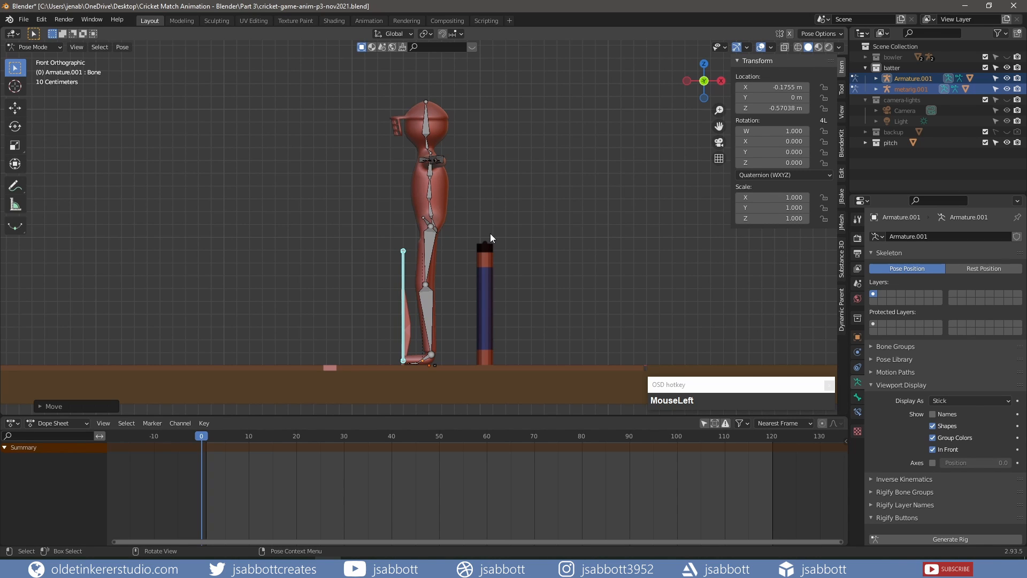
- Go to frame 70 and display the pose tool options
{"action": "left_click_drag", "start_coordinate": [203, 438], "coordinate": [537, 436]}
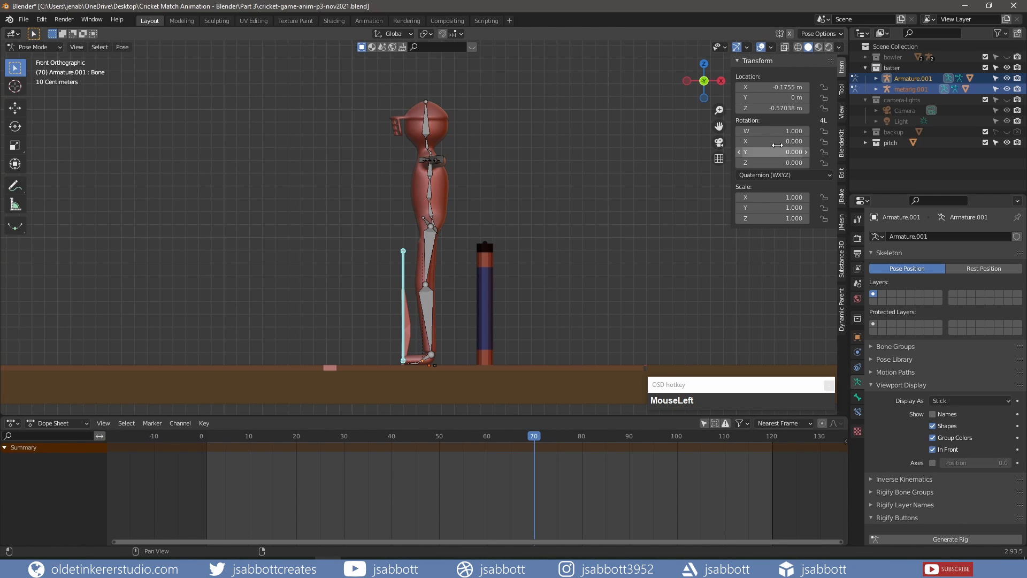
{"action": "left_click", "coordinate": [842, 113]}
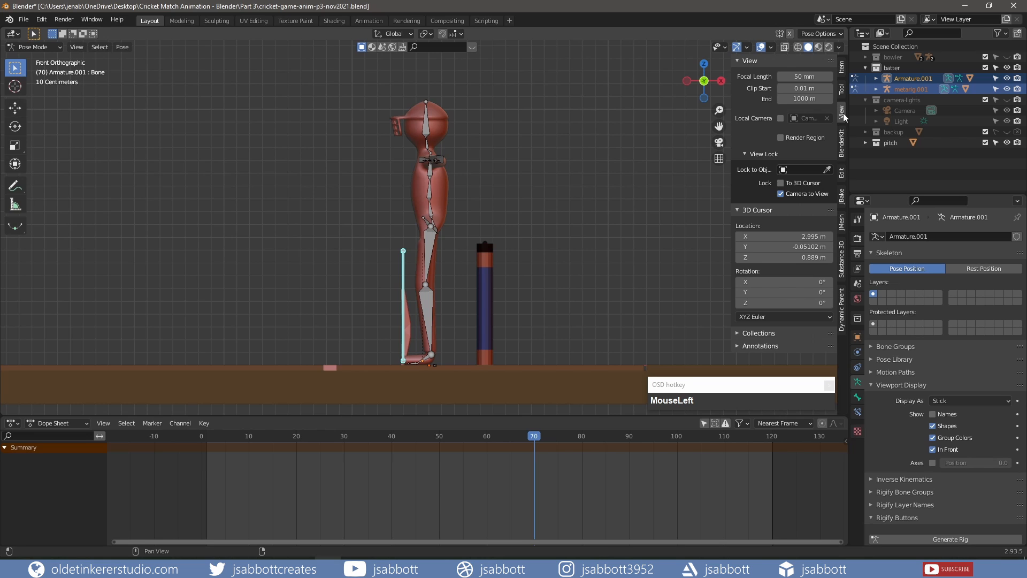
{"action": "left_click", "coordinate": [842, 90]}
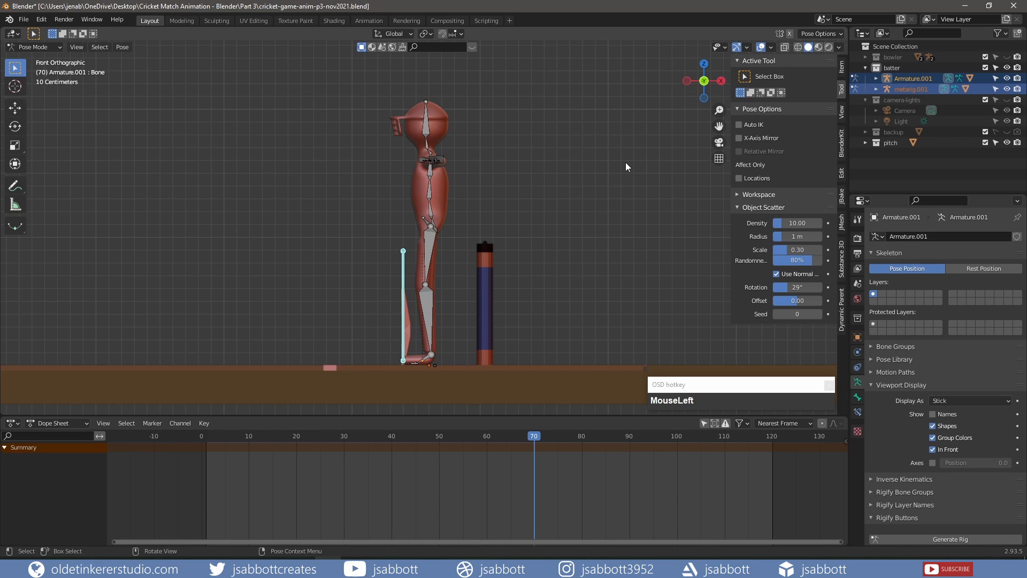
- Rotate both shin bones backward about the Y axis in front view to bend the batter's knees
{"action": "left_click", "coordinate": [430, 309]}
{"action": "middle_click_drag", "start_coordinate": [312, 286], "coordinate": [399, 296]}
{"action": "key", "text": "KP_1"}
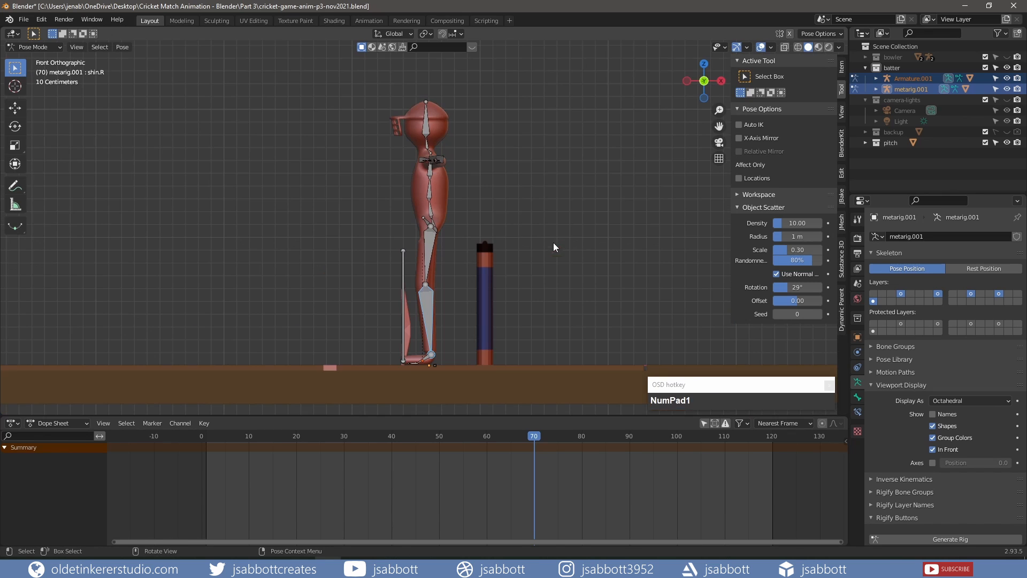
{"action": "key", "text": "r"}
{"action": "key", "text": "y"}
{"action": "left_click", "coordinate": [498, 219]}
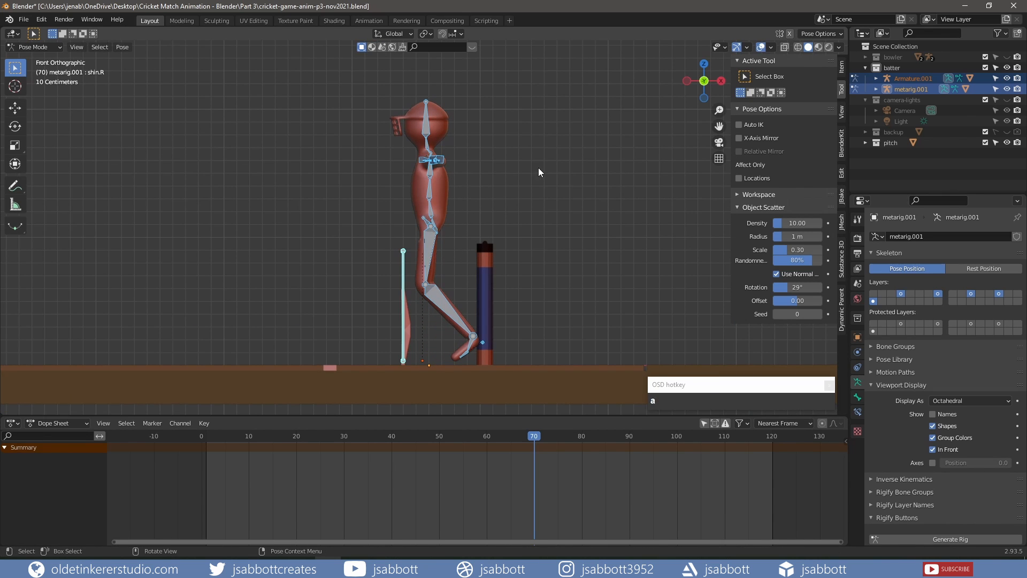
- Rotate all bones together about Y until the feet sit on the pitch and the body leans back, adjusting their height along Z
{"action": "key", "text": "a"}
{"action": "key", "text": "r"}
{"action": "key", "text": "y"}
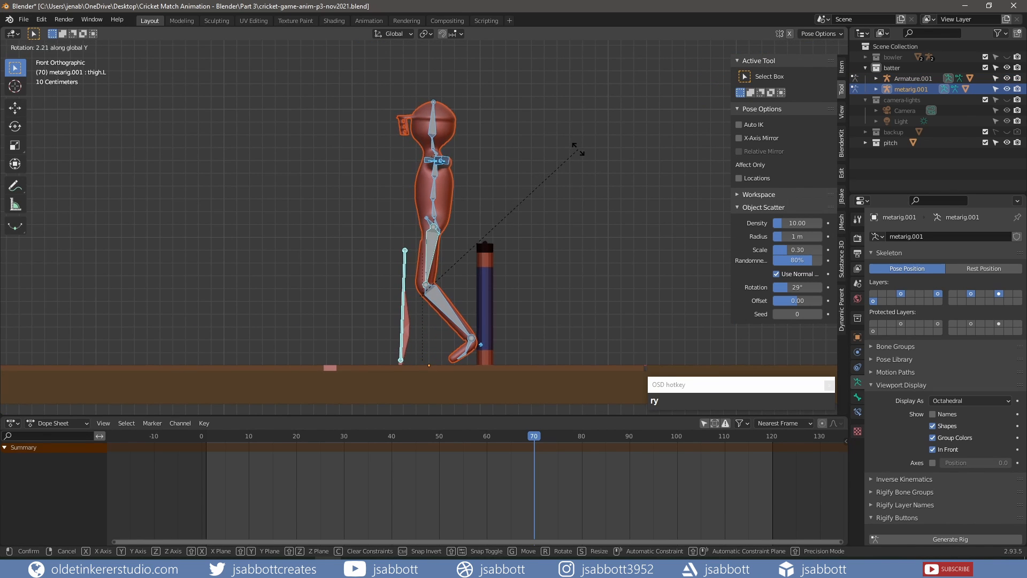
{"action": "left_click", "coordinate": [600, 239]}
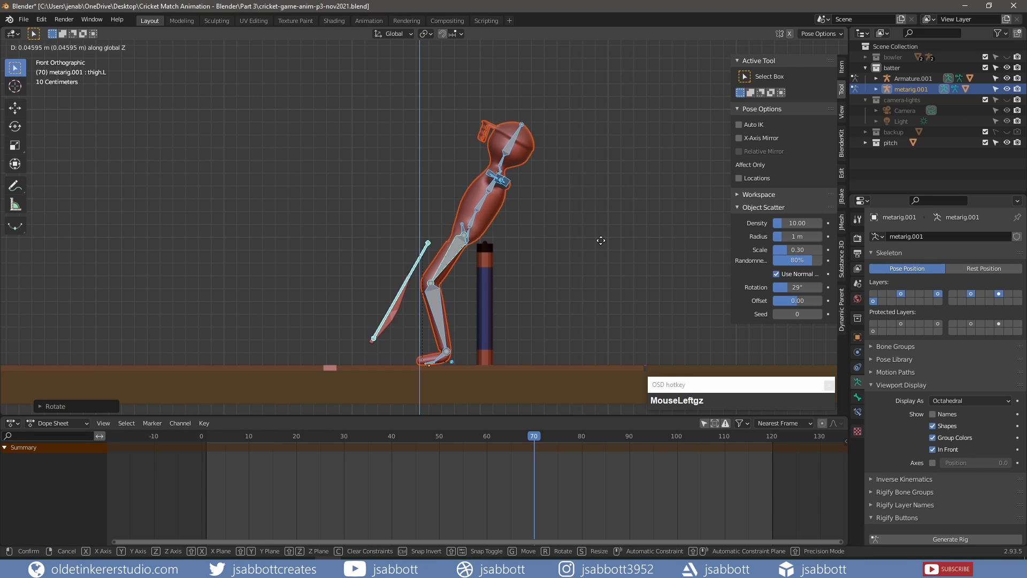
- Rotate the lower spine bone about Y to bring the torso upright, and adjust all bones along Z
{"action": "middle_click_drag", "start_coordinate": [600, 239], "coordinate": [454, 219]}
{"action": "left_click", "coordinate": [455, 220]}
{"action": "key", "text": "KP_1"}
{"action": "key", "text": "r"}
{"action": "key", "text": "y"}
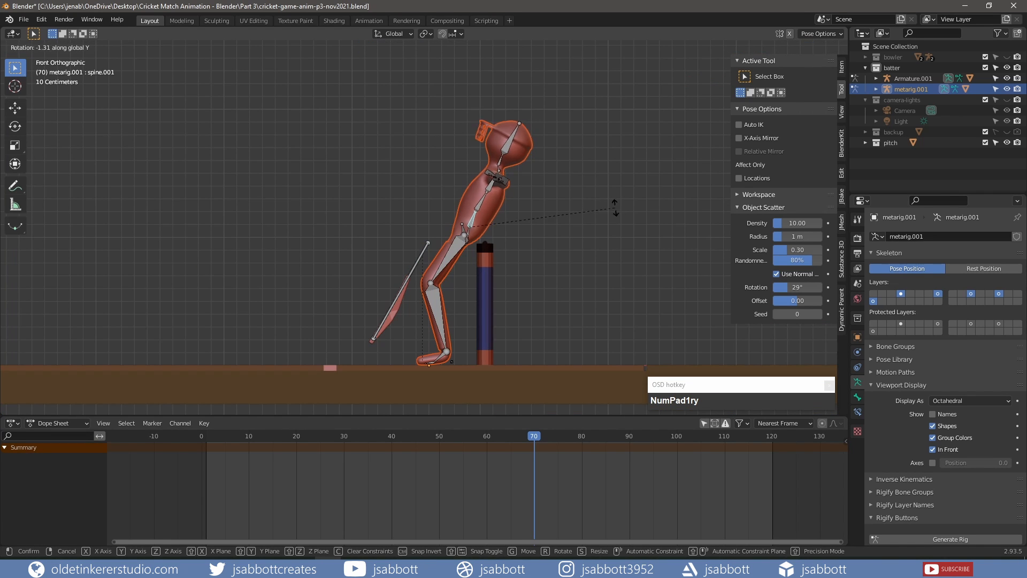
{"action": "left_click", "coordinate": [521, 192]}
{"action": "key", "text": "a"}
{"action": "key", "text": "g"}
{"action": "key", "text": "z"}
{"action": "left_click", "coordinate": [522, 192]}
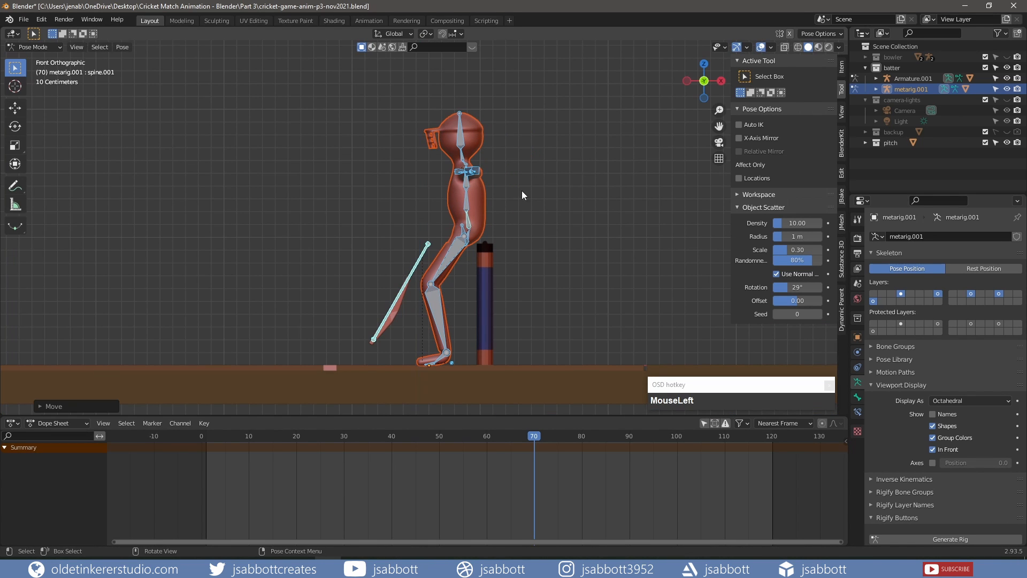
- Rotate both foot bones slightly about Y to flatten the feet, and shift all bones along Z onto the pitch
{"action": "left_click", "coordinate": [438, 358]}
{"action": "middle_click_drag", "start_coordinate": [487, 315], "coordinate": [436, 329]}
{"action": "left_click", "coordinate": [448, 352], "text": "shift"}
{"action": "key", "text": "KP_1"}
{"action": "key", "text": "r"}
{"action": "key", "text": "y"}
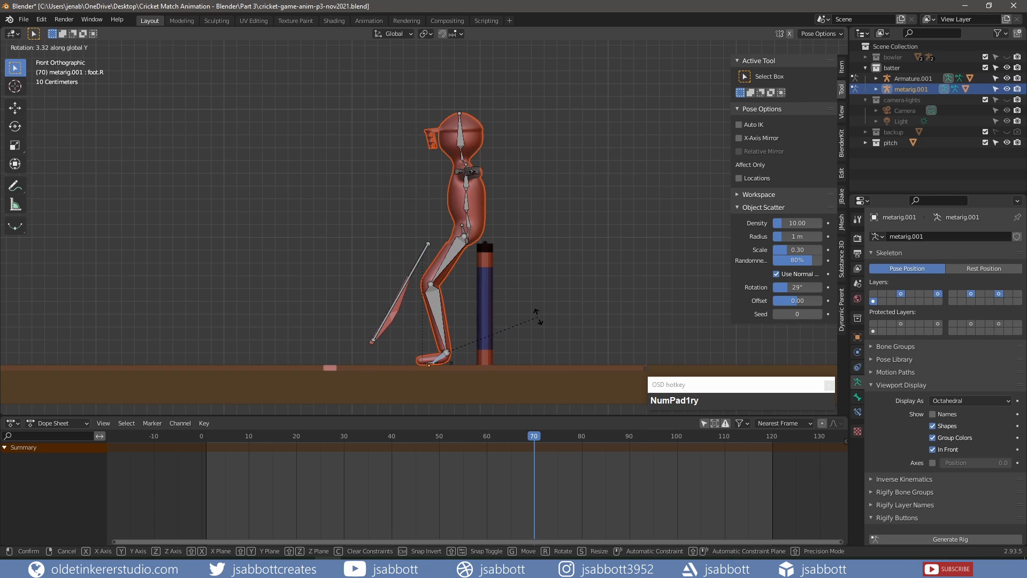
{"action": "left_click", "coordinate": [537, 314]}
{"action": "key", "text": "a"}
{"action": "key", "text": "g"}
{"action": "key", "text": "z"}
{"action": "left_click", "coordinate": [557, 285]}
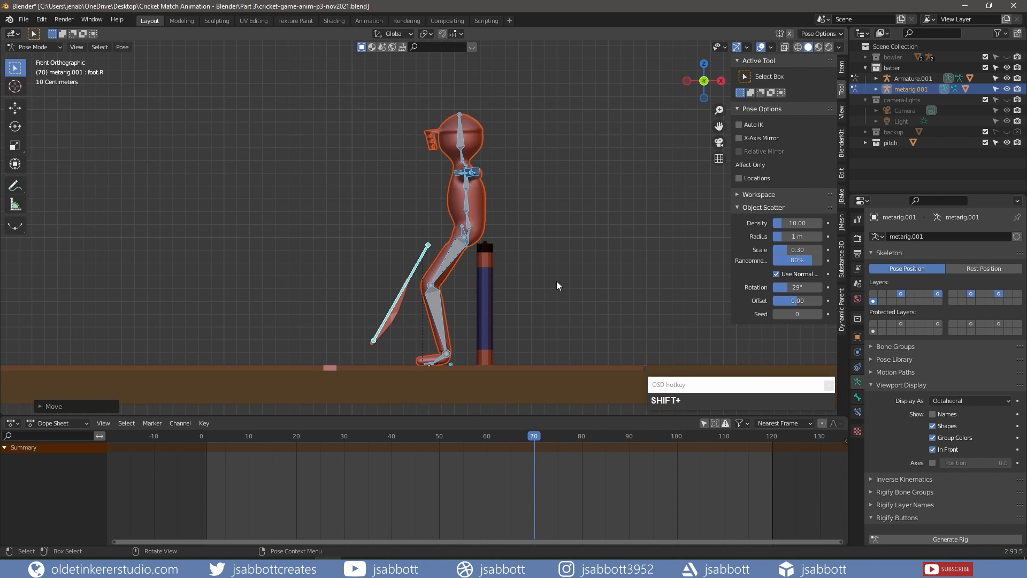
- Rotate the lower spine bone slightly forward so the upper body leans toward the bat
{"action": "left_click", "coordinate": [556, 282]}
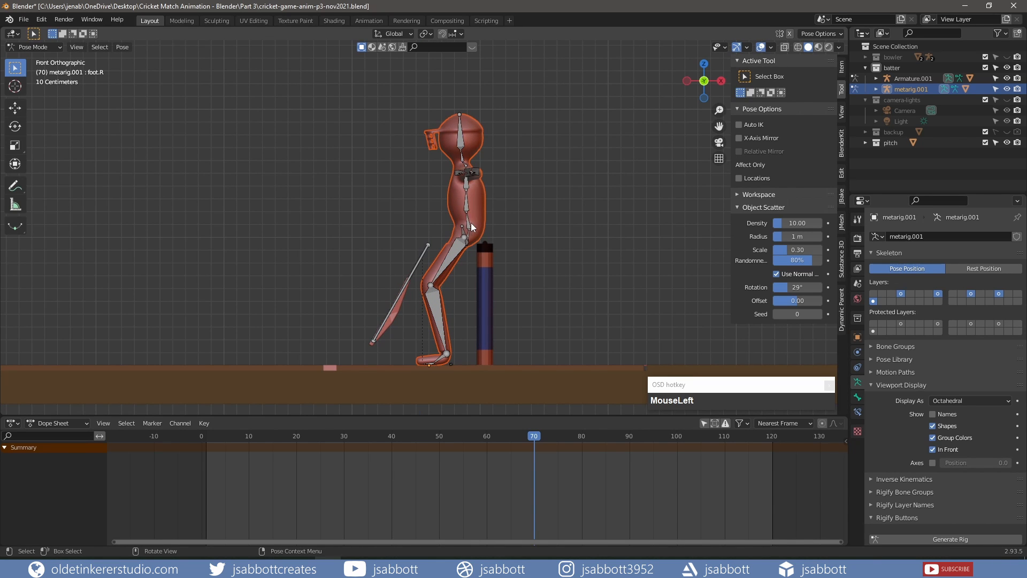
{"action": "left_click", "coordinate": [469, 223]}
{"action": "key", "text": "ctrl+z"}
{"action": "key", "text": "r"}
{"action": "left_click", "coordinate": [530, 211]}
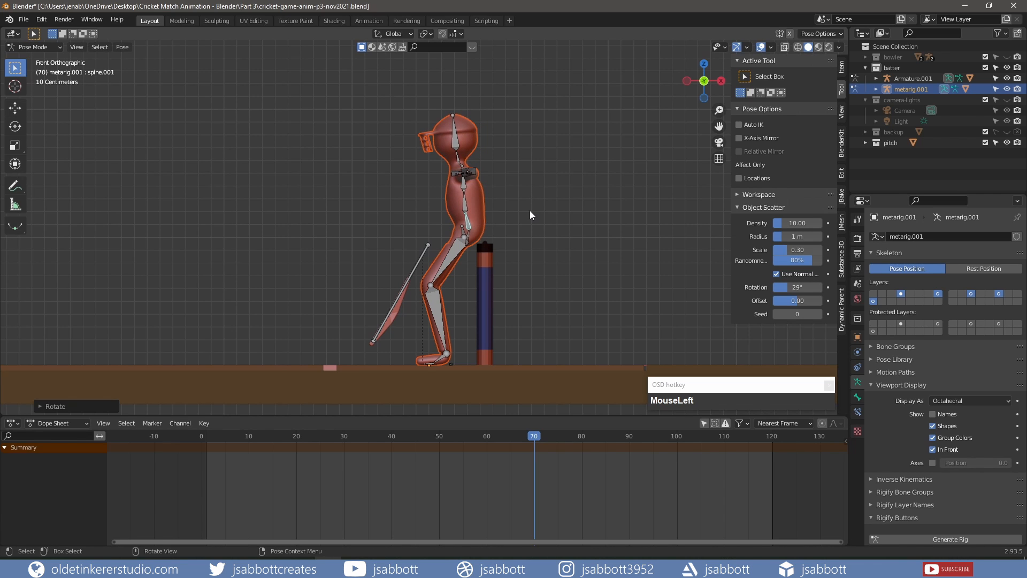
- Rotate the base spine bone at the hips by about -1° around Y in front view
{"action": "left_click", "coordinate": [468, 233]}
{"action": "middle_click_drag", "start_coordinate": [490, 236], "coordinate": [458, 238]}
{"action": "key", "text": "KP_1"}
{"action": "key", "text": "r"}
{"action": "key", "text": "y"}
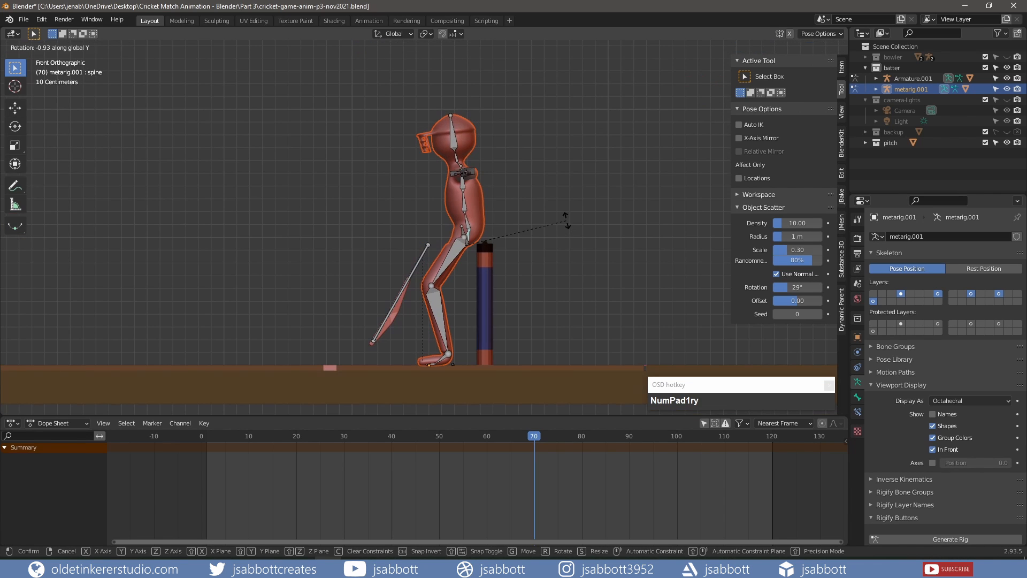
{"action": "left_click", "coordinate": [566, 221]}
- Clear the bat bone's rotation and move it close in front of the batter's knees
{"action": "left_click", "coordinate": [427, 246]}
{"action": "key", "text": "alt+r"}
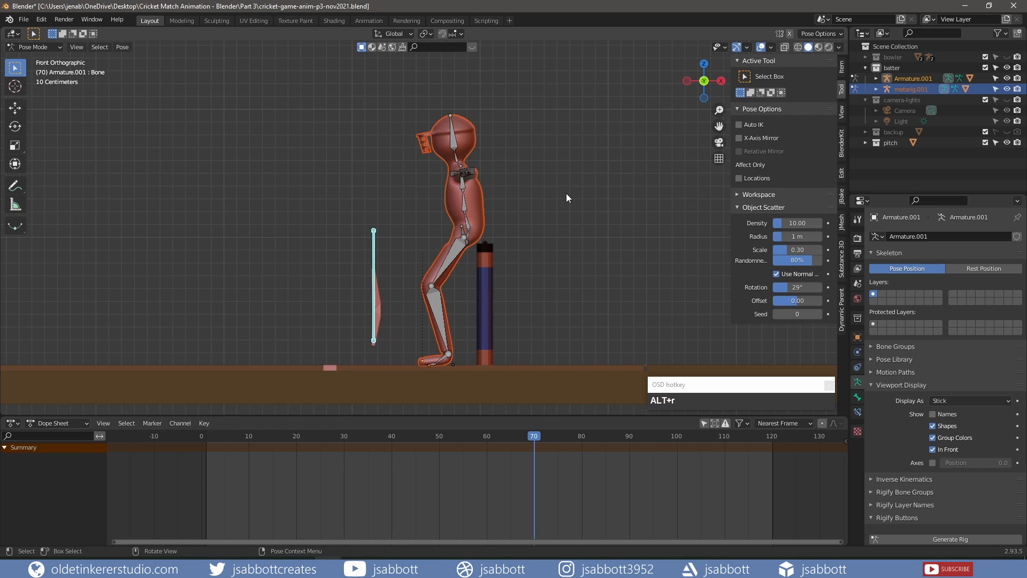
{"action": "key", "text": "g"}
{"action": "left_click", "coordinate": [438, 214]}
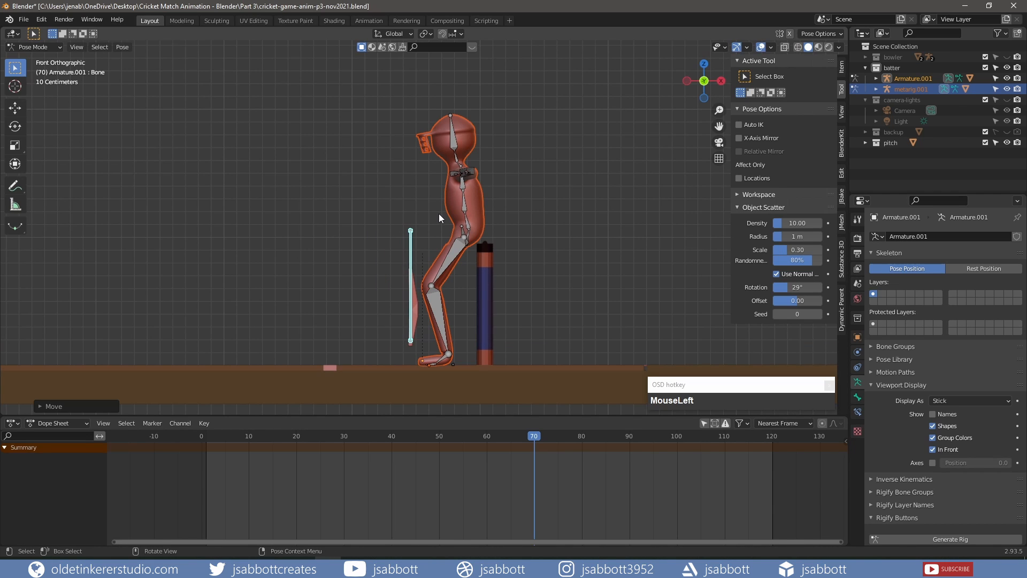
- Rotate the batter's left upper arm down so the arm hangs beside the body
{"action": "left_click", "coordinate": [739, 124]}
{"action": "middle_click_drag", "start_coordinate": [376, 155], "coordinate": [470, 168]}
{"action": "left_click", "coordinate": [470, 170]}
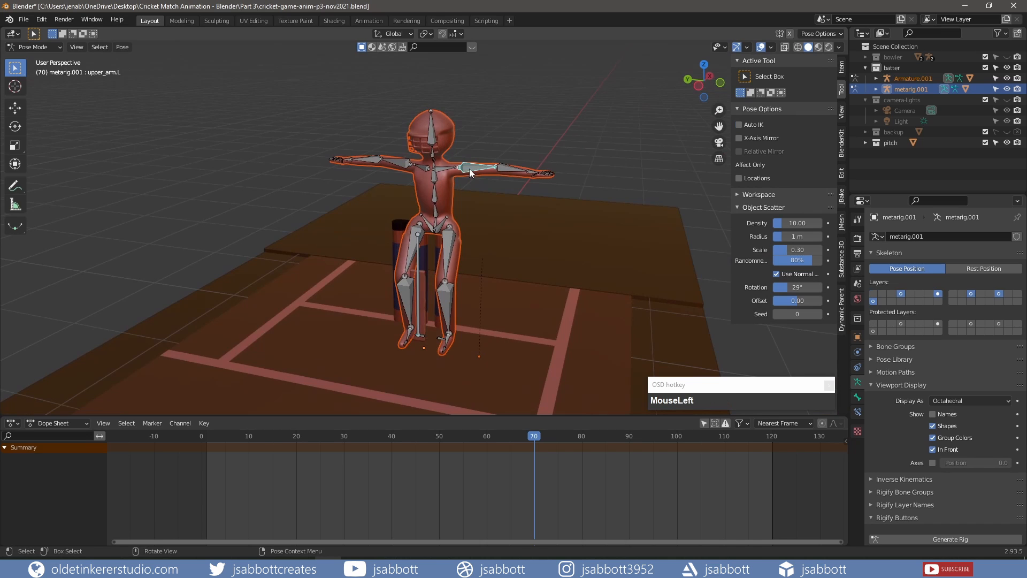
{"action": "key", "text": "r"}
{"action": "left_click", "coordinate": [521, 242]}
{"action": "scroll", "coordinate": [522, 243], "scroll_direction": "up", "scroll_amount": 2}
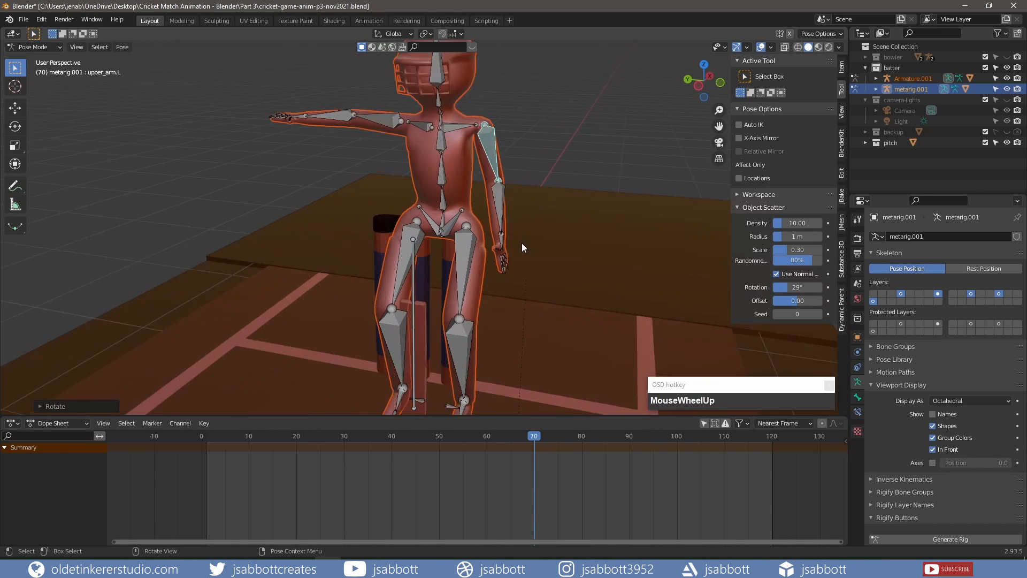
- Rotate the batter's left forearm inward so the elbow bends in front of the body
{"action": "left_click", "coordinate": [599, 208]}
{"action": "key", "text": "r"}
{"action": "middle_click_drag", "start_coordinate": [521, 243], "coordinate": [579, 248]}
{"action": "left_click", "coordinate": [621, 277]}
- Try to move the batter's left hand bone, and undo the move
{"action": "left_click", "coordinate": [506, 236]}
{"action": "key", "text": "g"}
{"action": "left_click", "coordinate": [569, 330]}
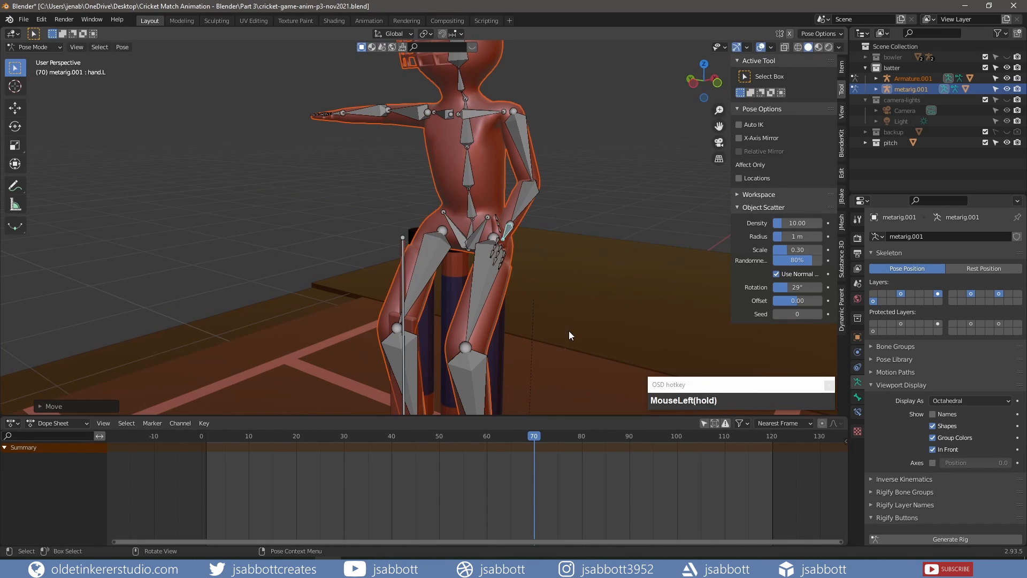
{"action": "key", "text": "ctrl+z"}
- Rotate the batter's left hand bone at the wrist, checking it from two viewing angles
{"action": "key", "text": "r"}
{"action": "left_click", "coordinate": [454, 296]}
{"action": "middle_click_drag", "start_coordinate": [453, 296], "coordinate": [551, 257]}
{"action": "key", "text": "r"}
- Enable Auto IK and move the batter's left hand in front of the left hip so the arm follows
{"action": "left_click", "coordinate": [738, 125]}
{"action": "key", "text": "g"}
{"action": "left_click", "coordinate": [622, 163]}
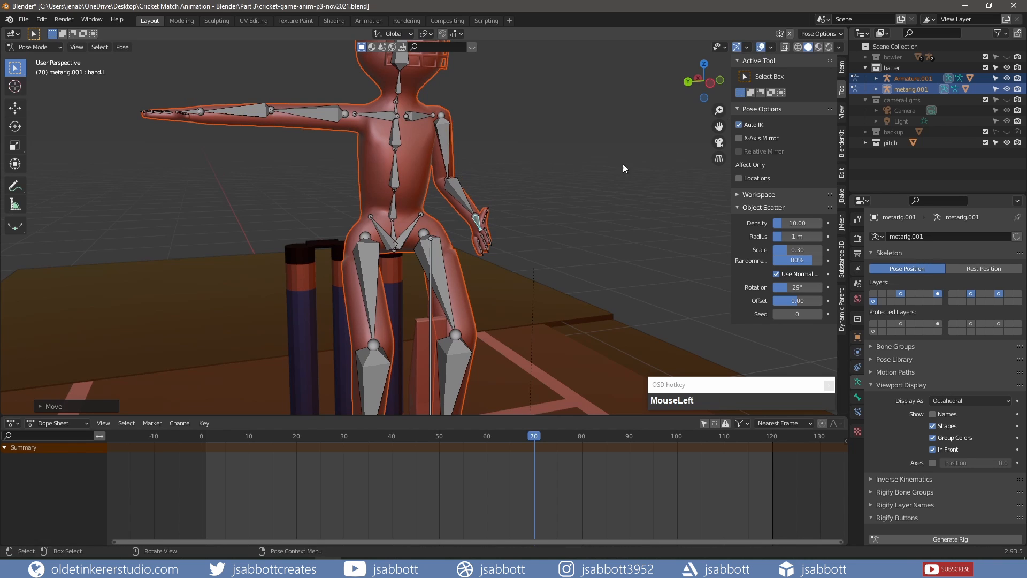
{"action": "key", "text": "g"}
{"action": "middle_click_drag", "start_coordinate": [409, 213], "coordinate": [273, 227]}
{"action": "left_click", "coordinate": [498, 219]}
- Curl the fingers of the left hand by moving their end bones inward toward the palm
{"action": "left_click", "coordinate": [428, 268]}
{"action": "left_click", "coordinate": [434, 263], "text": "shift"}
{"action": "middle_click_drag", "start_coordinate": [430, 262], "coordinate": [588, 289]}
{"action": "key", "text": "g"}
{"action": "left_click", "coordinate": [576, 326]}
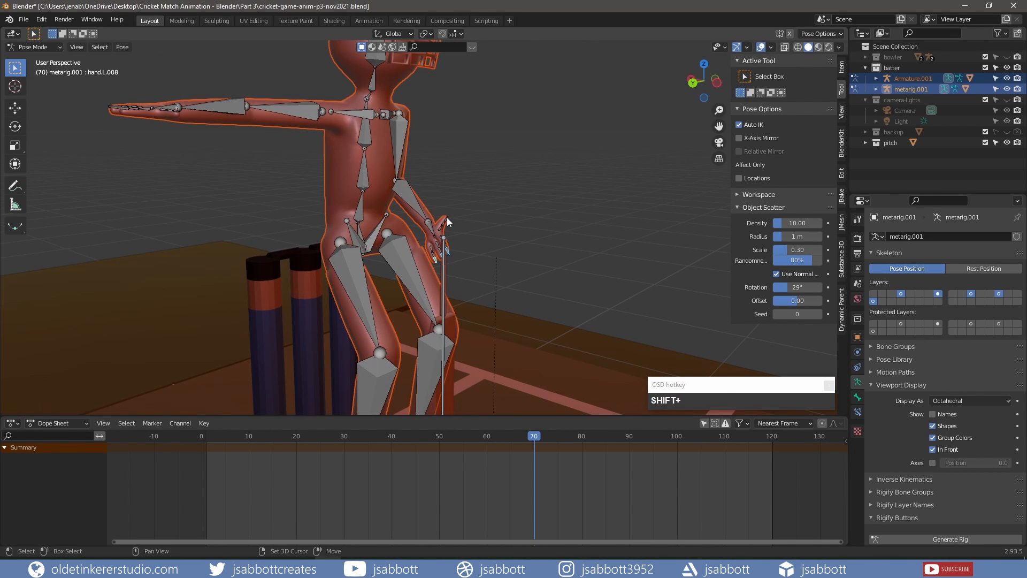
{"action": "left_click", "coordinate": [447, 218], "text": "shift"}
{"action": "key", "text": "g"}
{"action": "left_click", "coordinate": [515, 219]}
- Rotate the two thumb bones of the left hand to shape it for gripping the bat
{"action": "scroll", "coordinate": [439, 221], "scroll_direction": "up", "scroll_amount": 3}
{"action": "middle_click_drag", "start_coordinate": [442, 220], "coordinate": [310, 221]}
{"action": "left_click", "coordinate": [510, 254]}
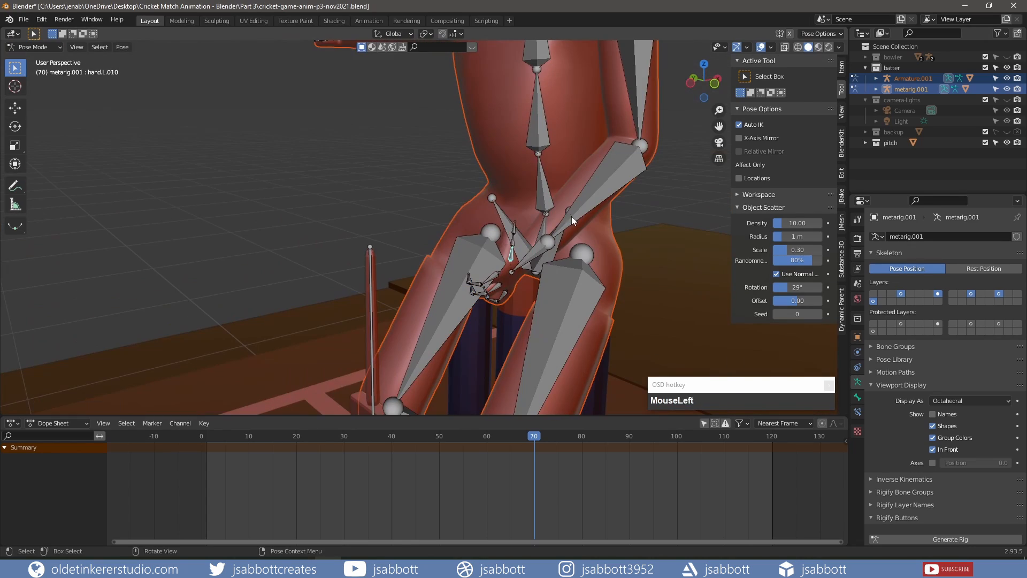
{"action": "key", "text": "r"}
{"action": "left_click", "coordinate": [556, 224]}
{"action": "left_click", "coordinate": [514, 233]}
{"action": "key", "text": "r"}
{"action": "left_click", "coordinate": [508, 222]}
- Rotate the batter's right arm down and move the right hand in front of the hips
{"action": "scroll", "coordinate": [455, 209], "scroll_direction": "down", "scroll_amount": 2}
{"action": "middle_click_drag", "start_coordinate": [374, 195], "coordinate": [503, 240]}
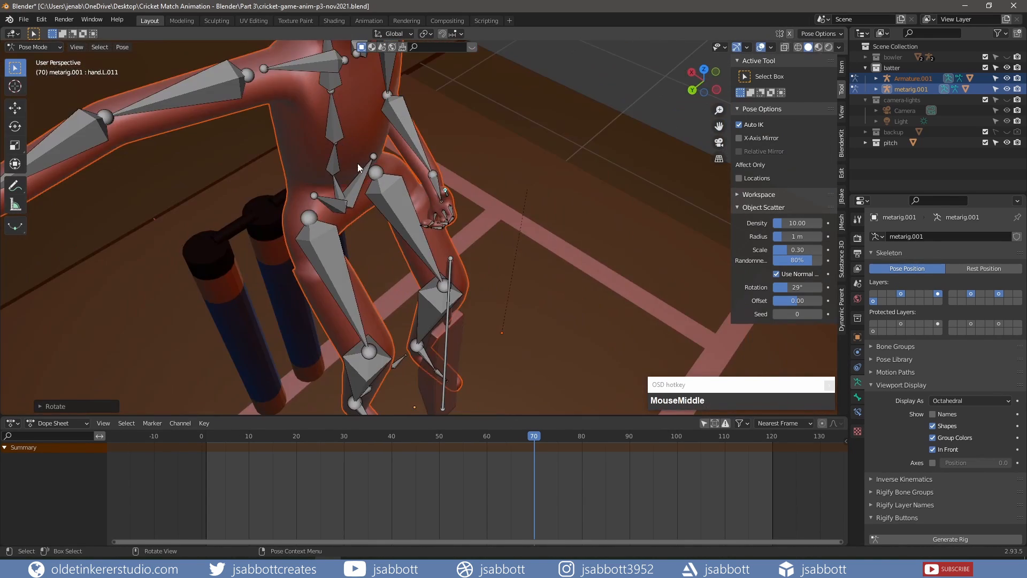
{"action": "key", "text": "ctrl+KP_3"}
{"action": "left_click", "coordinate": [322, 76]}
{"action": "key", "text": "r"}
{"action": "left_click", "coordinate": [480, 143]}
{"action": "middle_click_drag", "start_coordinate": [407, 176], "coordinate": [498, 198]}
{"action": "key", "text": "g"}
{"action": "left_click", "coordinate": [509, 262]}
{"action": "middle_click_drag", "start_coordinate": [482, 235], "coordinate": [379, 268]}
- Curl the fingers of the right hand by moving their end bones inward toward the palm
{"action": "scroll", "coordinate": [379, 262], "scroll_direction": "up", "scroll_amount": 3}
{"action": "left_click", "coordinate": [321, 206]}
{"action": "left_click", "coordinate": [327, 195], "text": "shift"}
{"action": "middle_click_drag", "start_coordinate": [470, 209], "coordinate": [353, 206]}
{"action": "key", "text": "g"}
{"action": "left_click", "coordinate": [444, 211]}
- Rotate the two thumb bones of the right hand to shape it for gripping the bat
{"action": "left_click", "coordinate": [417, 190]}
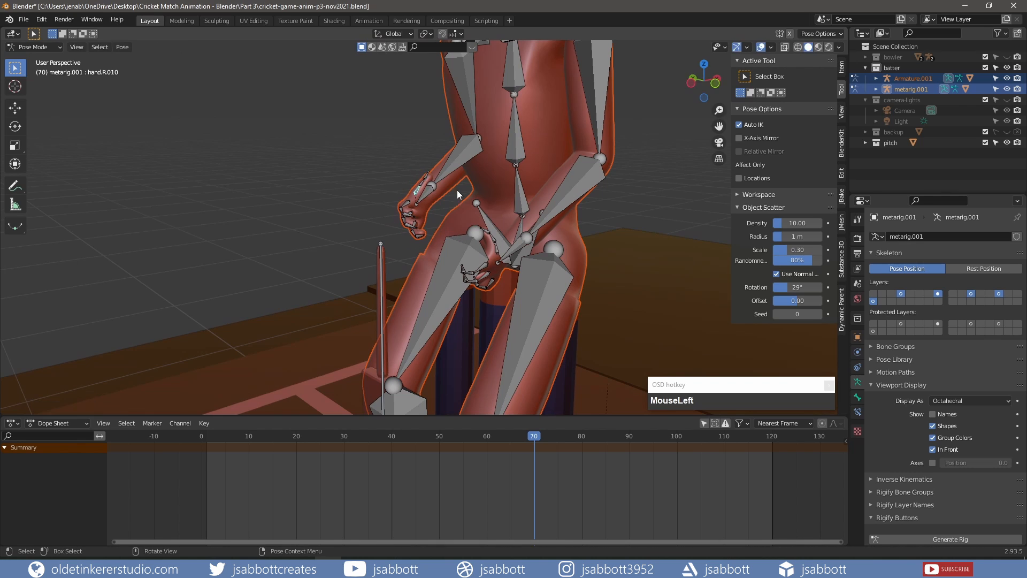
{"action": "key", "text": "r"}
{"action": "left_click", "coordinate": [457, 206]}
{"action": "left_click", "coordinate": [432, 184]}
{"action": "key", "text": "r"}
{"action": "left_click", "coordinate": [457, 207]}
{"action": "middle_click_drag", "start_coordinate": [457, 207], "coordinate": [584, 210]}
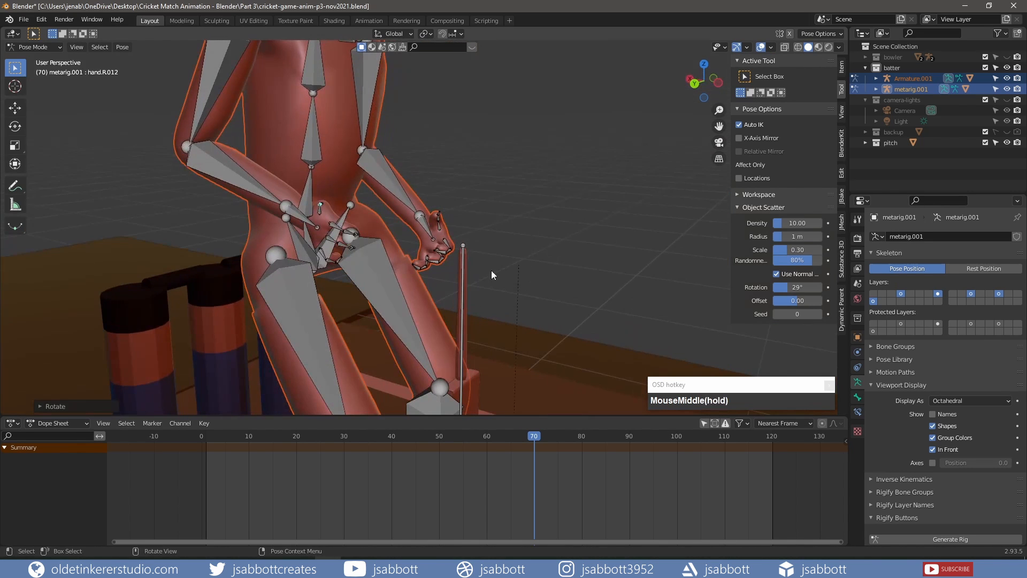
- Select the bat's bone and try to rotate it around the global Y axis
{"action": "middle_click_drag", "start_coordinate": [491, 275], "coordinate": [461, 274]}
{"action": "left_click", "coordinate": [461, 274]}
{"action": "scroll", "coordinate": [493, 265], "scroll_direction": "down", "scroll_amount": 3}
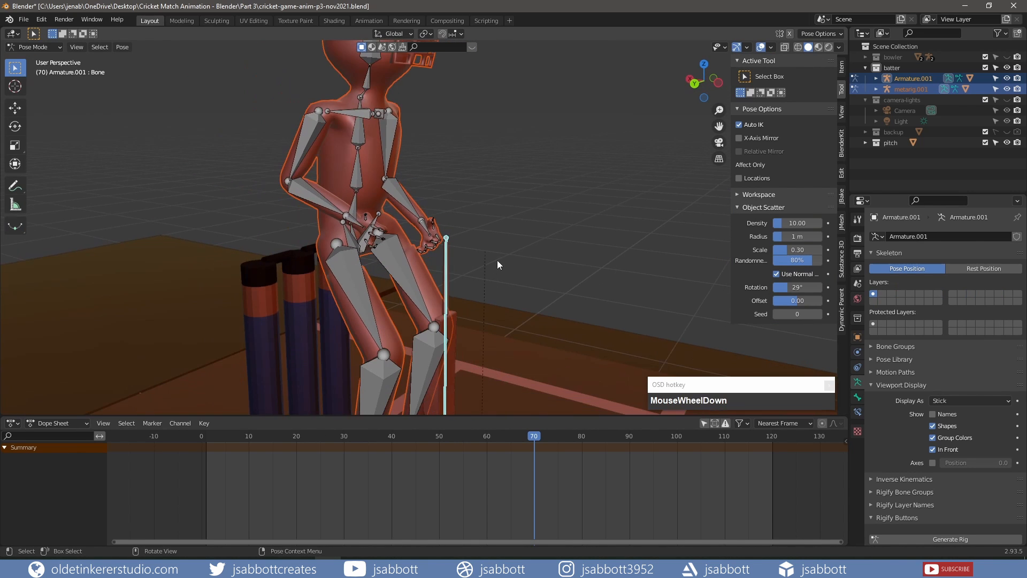
{"action": "scroll", "coordinate": [477, 253], "scroll_direction": "down", "scroll_amount": 2}
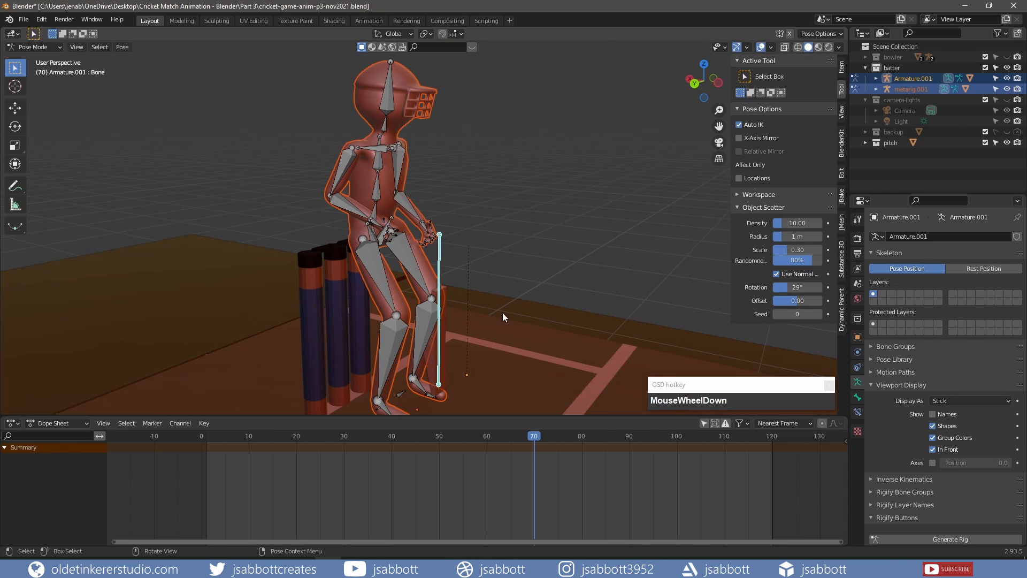
{"action": "key", "text": "r"}
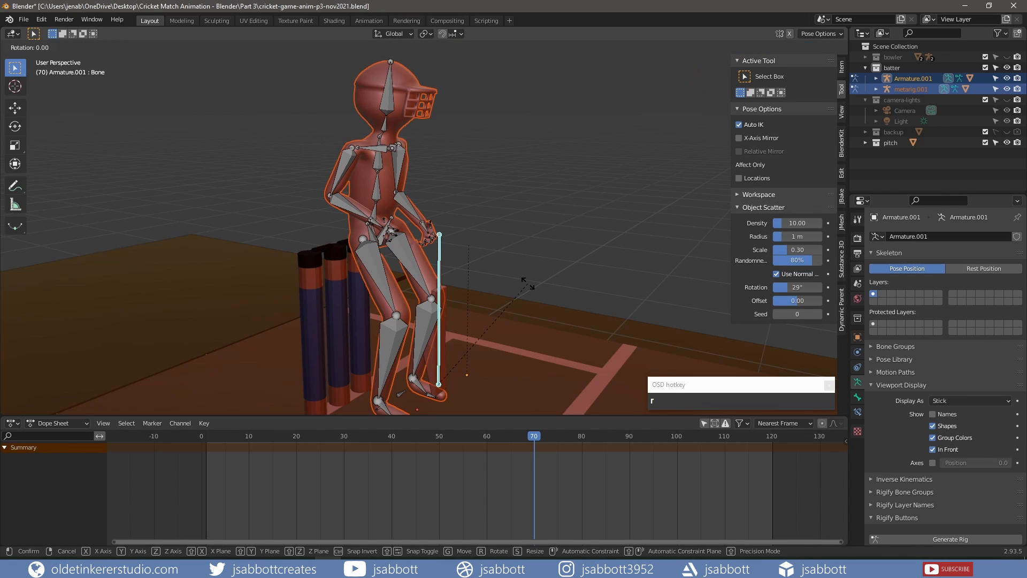
{"action": "key", "text": "y"}
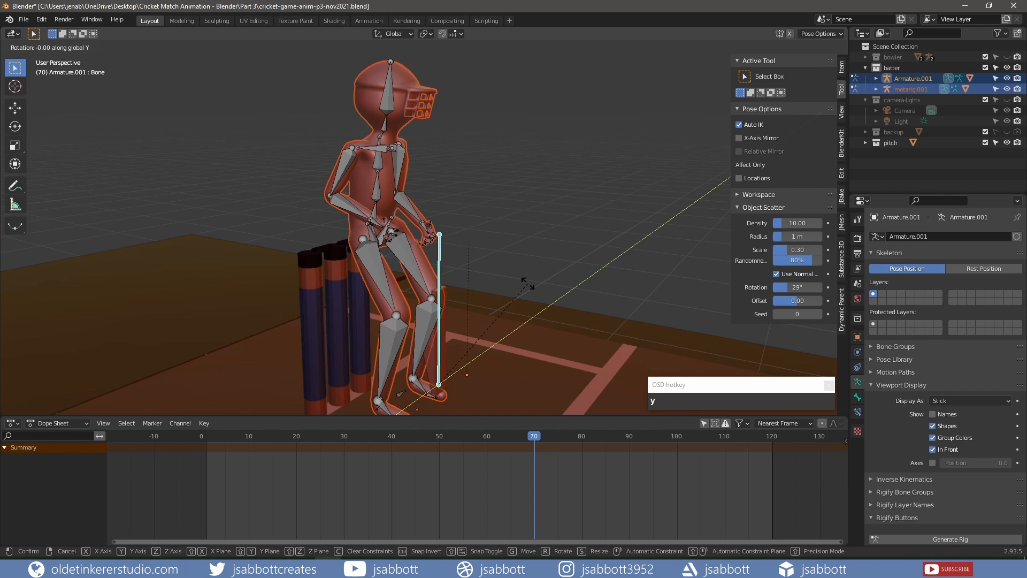
{"action": "left_click", "coordinate": [527, 284]}
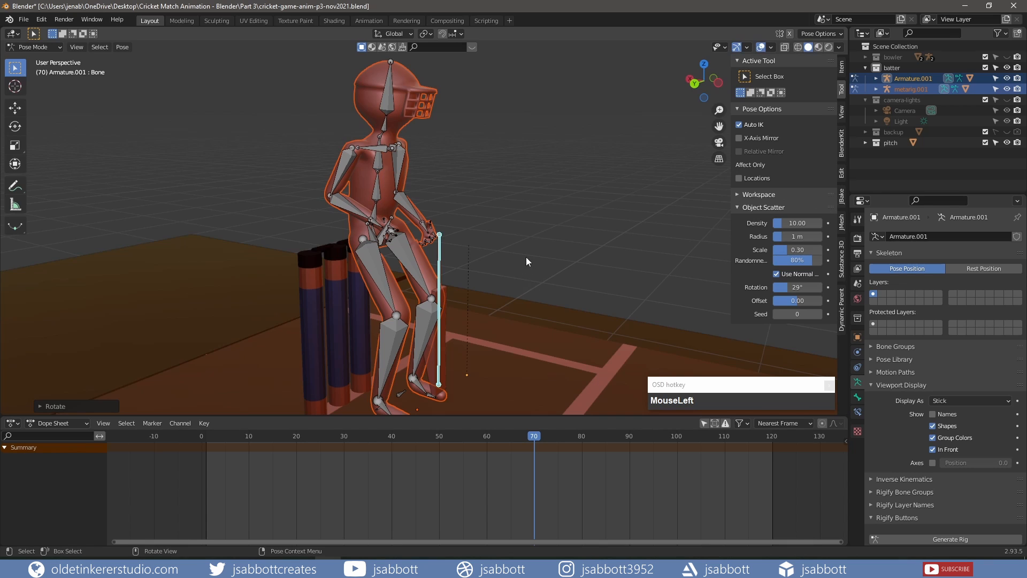
- Move the bat bone about 0.1 m along the global X axis, centring it in front of the batter
{"action": "middle_click_drag", "start_coordinate": [526, 257], "coordinate": [486, 242]}
{"action": "key", "text": "g"}
{"action": "key", "text": "x"}
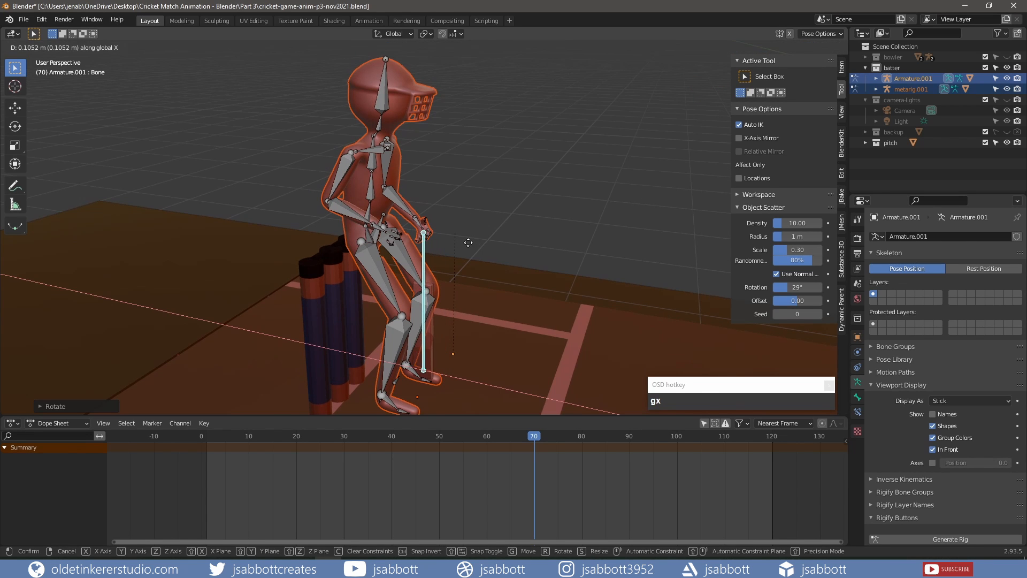
{"action": "left_click", "coordinate": [458, 242]}
{"action": "middle_click_drag", "start_coordinate": [458, 241], "coordinate": [377, 235]}
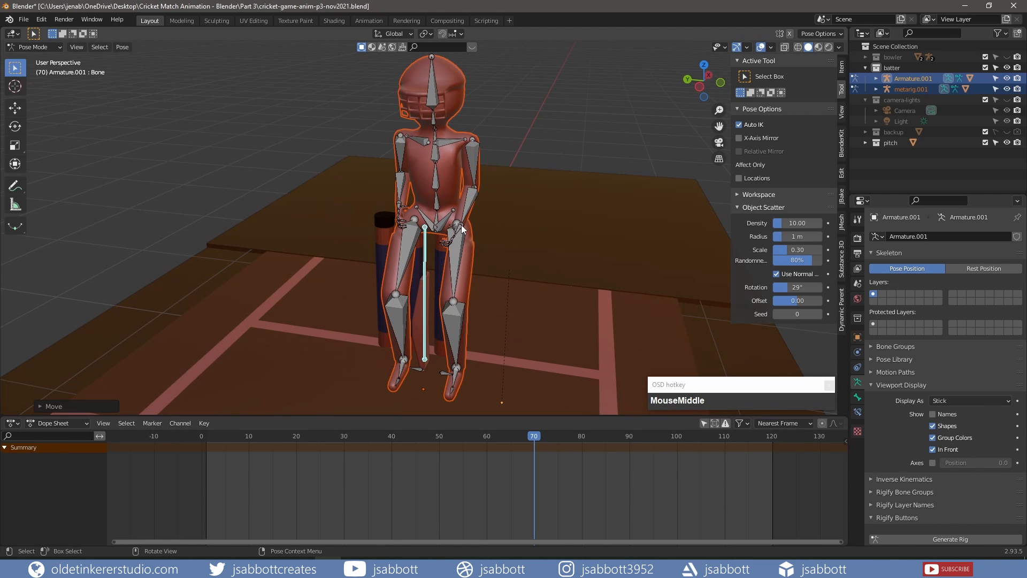
- Move the left hand bone inward toward the bat's handle, aligning it from several angles
{"action": "left_click", "coordinate": [459, 228]}
{"action": "scroll", "coordinate": [505, 254], "scroll_direction": "up", "scroll_amount": 5}
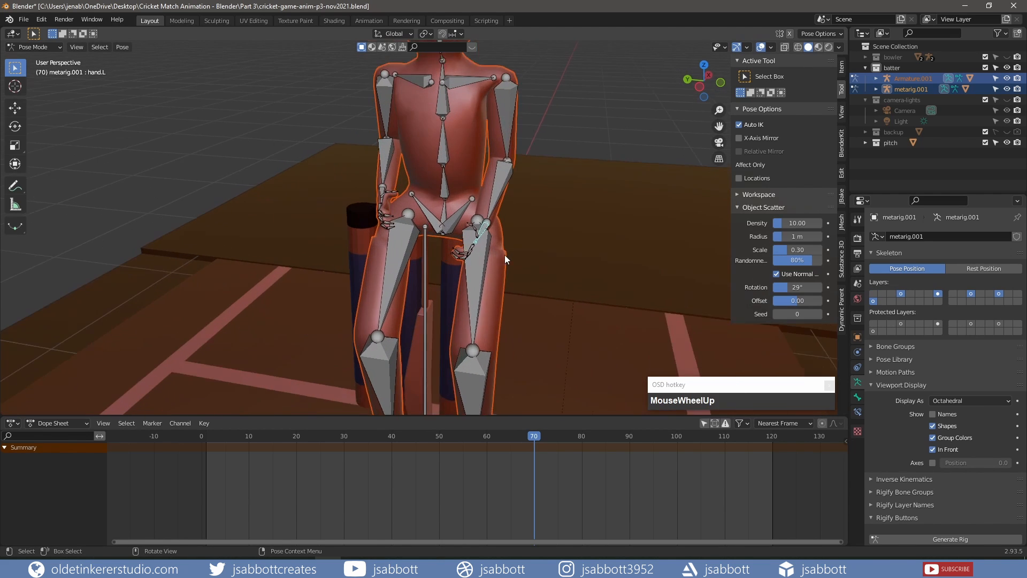
{"action": "middle_click_drag", "start_coordinate": [509, 264], "coordinate": [462, 258]}
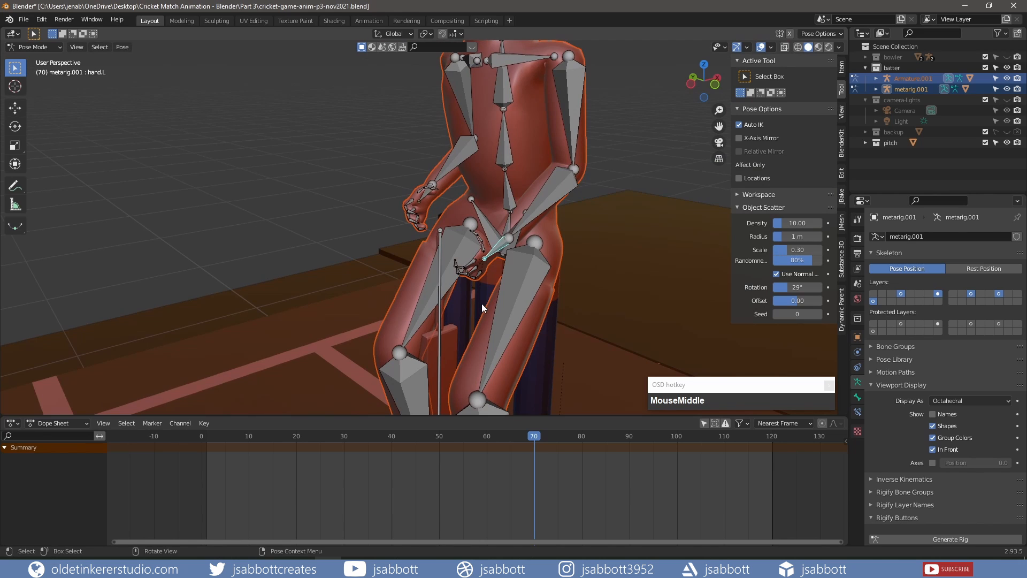
{"action": "key", "text": "g"}
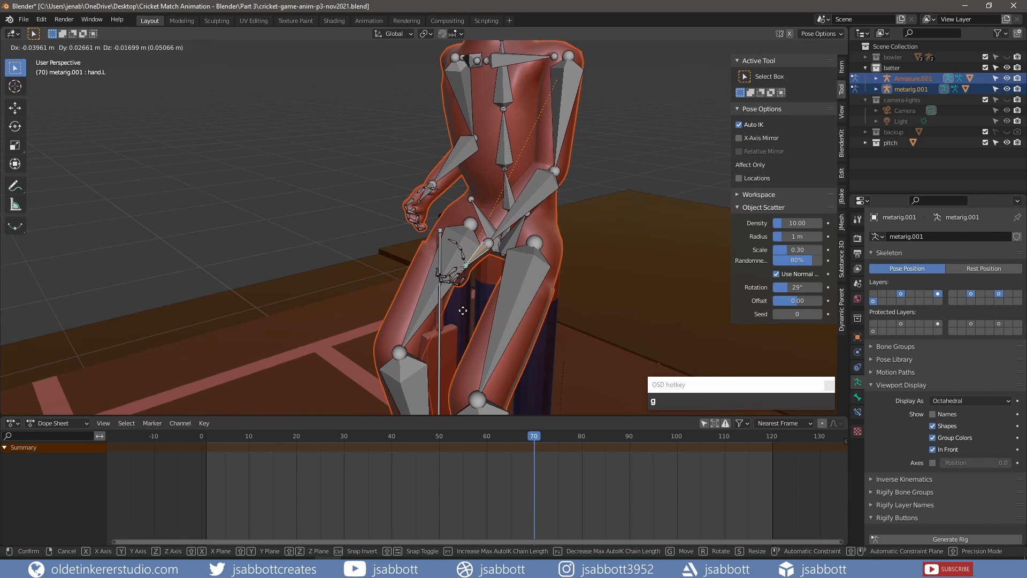
{"action": "left_click", "coordinate": [463, 311]}
{"action": "middle_click_drag", "start_coordinate": [463, 310], "coordinate": [616, 284]}
{"action": "key", "text": "g"}
{"action": "left_click", "coordinate": [535, 276]}
{"action": "middle_click_drag", "start_coordinate": [535, 275], "coordinate": [428, 214]}
- Rotate and reposition the left hand's bones so the hand fits against the bat handle
{"action": "left_click", "coordinate": [451, 266]}
{"action": "left_click", "coordinate": [437, 251]}
{"action": "key", "text": "r"}
{"action": "key", "text": "g"}
{"action": "left_click", "coordinate": [521, 273]}
{"action": "mouse_move", "coordinate": [428, 214]}
{"action": "middle_mouse_down"}
{"action": "mouse_move", "coordinate": [406, 227]}
{"action": "mouse_move", "coordinate": [402, 176]}
{"action": "mouse_move", "coordinate": [314, 142]}
{"action": "mouse_move", "coordinate": [521, 208]}
{"action": "mouse_move", "coordinate": [325, 255]}
{"action": "mouse_move", "coordinate": [427, 224]}
{"action": "middle_mouse_up"}
{"action": "key", "text": "g"}
{"action": "left_click", "coordinate": [400, 187]}
- Move the right hand closer to the bat handle and clear the bone selection
{"action": "left_click", "coordinate": [383, 63]}
{"action": "key", "text": "g"}
{"action": "left_click", "coordinate": [406, 82]}
{"action": "scroll", "coordinate": [402, 182], "scroll_direction": "down", "scroll_amount": 9}
{"action": "key", "text": "alt+a"}
{"action": "scroll", "coordinate": [521, 206], "scroll_direction": "up", "scroll_amount": 7}
- Rotate the hand around the global Y axis and move the right hand along Y onto the bat handle
{"action": "left_click", "coordinate": [417, 184]}
{"action": "key", "text": "r"}
{"action": "key", "text": "y"}
{"action": "left_click", "coordinate": [511, 183]}
{"action": "key", "text": "g"}
{"action": "middle_click_drag", "start_coordinate": [510, 183], "coordinate": [533, 182]}
{"action": "left_click", "coordinate": [349, 207]}
{"action": "key", "text": "g"}
{"action": "key", "text": "y"}
{"action": "left_click", "coordinate": [375, 235]}
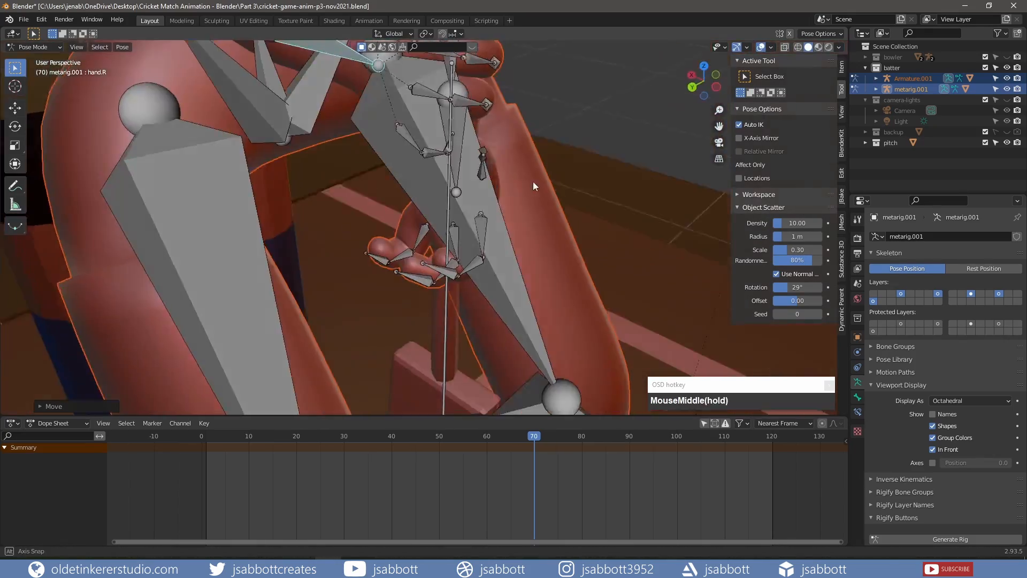
- Rotate the hands around the global Y axis and reposition the left hand on the bat handle
{"action": "key", "text": "r"}
{"action": "key", "text": "y"}
{"action": "left_click", "coordinate": [542, 229]}
{"action": "mouse_move", "coordinate": [541, 229]}
{"action": "middle_mouse_down"}
{"action": "mouse_move", "coordinate": [381, 260]}
{"action": "mouse_move", "coordinate": [547, 181]}
{"action": "mouse_move", "coordinate": [540, 225]}
{"action": "middle_mouse_up"}
{"action": "key", "text": "r"}
{"action": "key", "text": "y"}
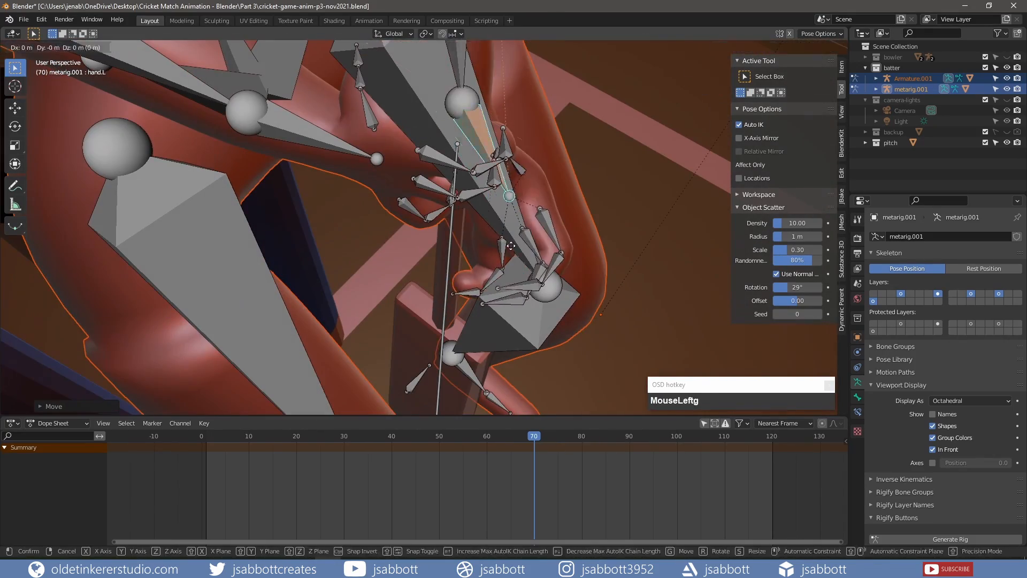
{"action": "left_click", "coordinate": [567, 273]}
{"action": "key", "text": "g"}
{"action": "left_click", "coordinate": [559, 267]}
- Switch to Object Mode and select all objects in the batter collection
{"action": "scroll", "coordinate": [558, 267], "scroll_direction": "down", "scroll_amount": 7}
{"action": "middle_click_drag", "start_coordinate": [559, 268], "coordinate": [421, 230]}
{"action": "scroll", "coordinate": [553, 230], "scroll_direction": "down", "scroll_amount": 3}
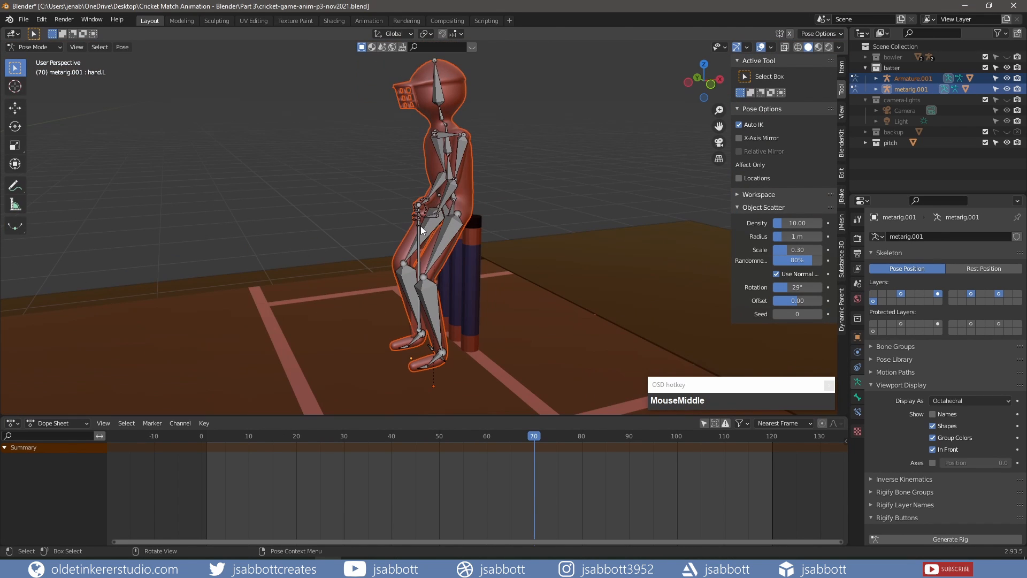
{"action": "left_click", "coordinate": [46, 47]}
{"action": "left_click", "coordinate": [50, 58]}
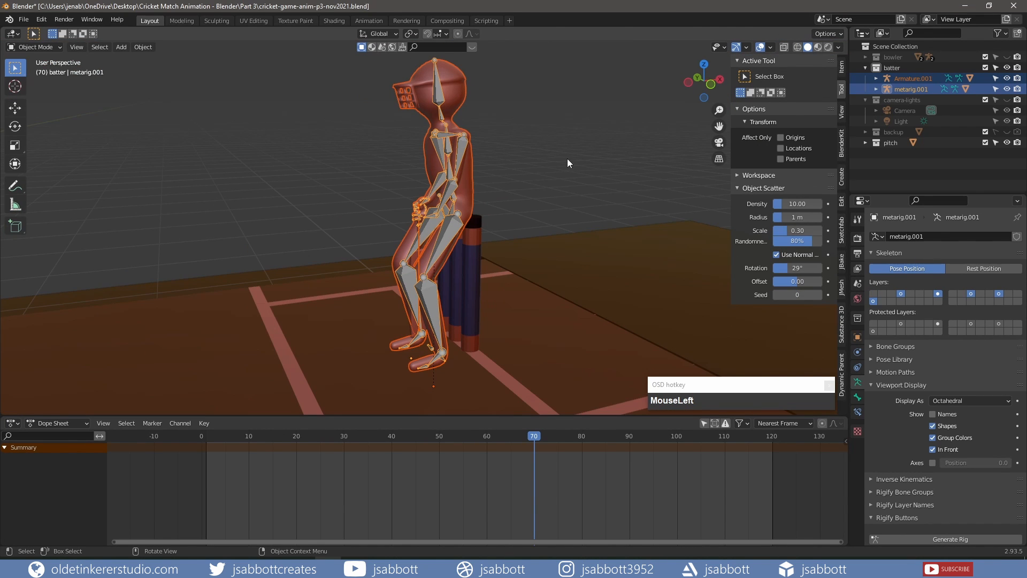
{"action": "right_click", "coordinate": [896, 69]}
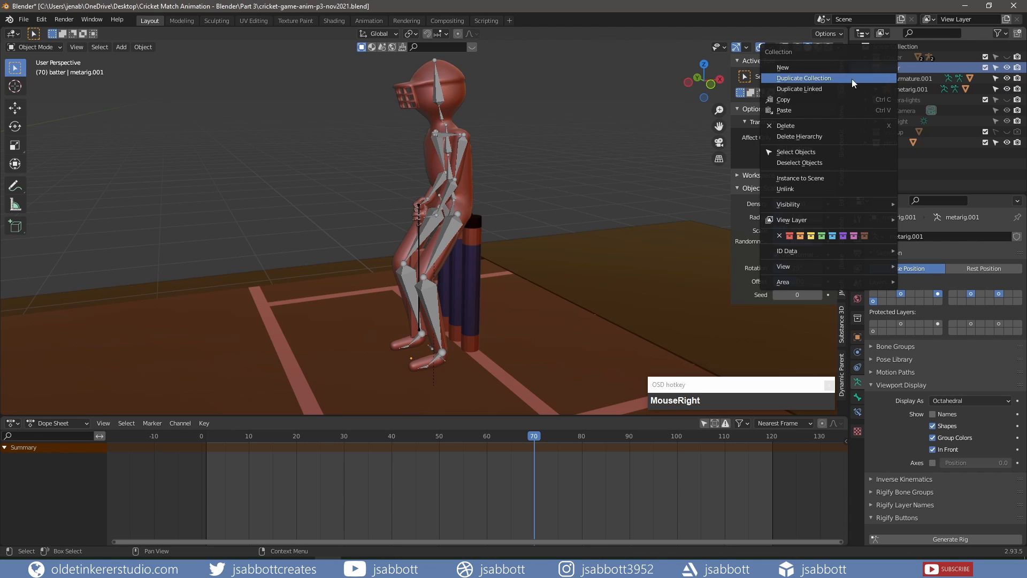
{"action": "left_click", "coordinate": [820, 152]}
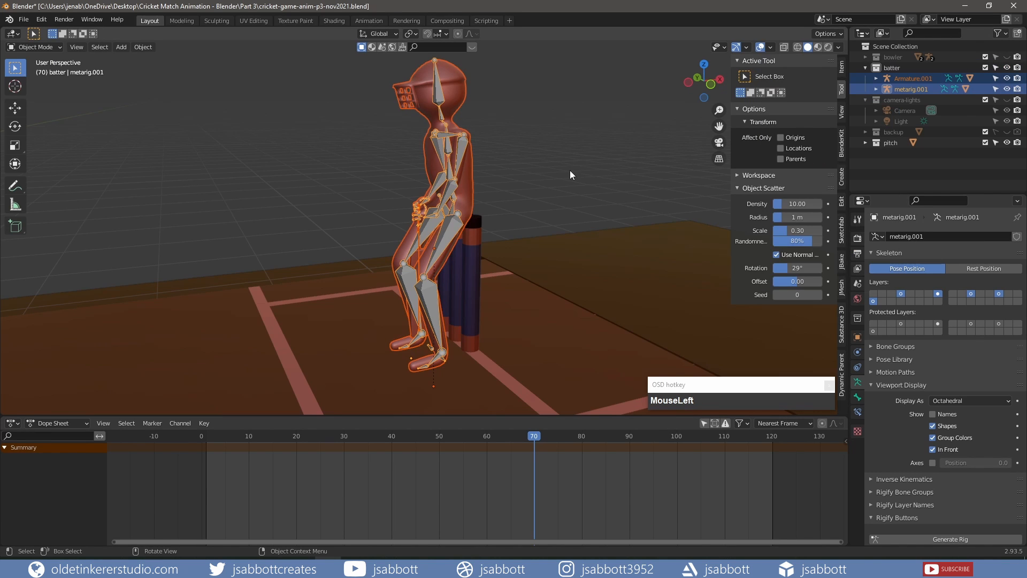
- Rotate the batter and bat -90° around the global Z axis in top view
{"action": "key", "text": "KP_7"}
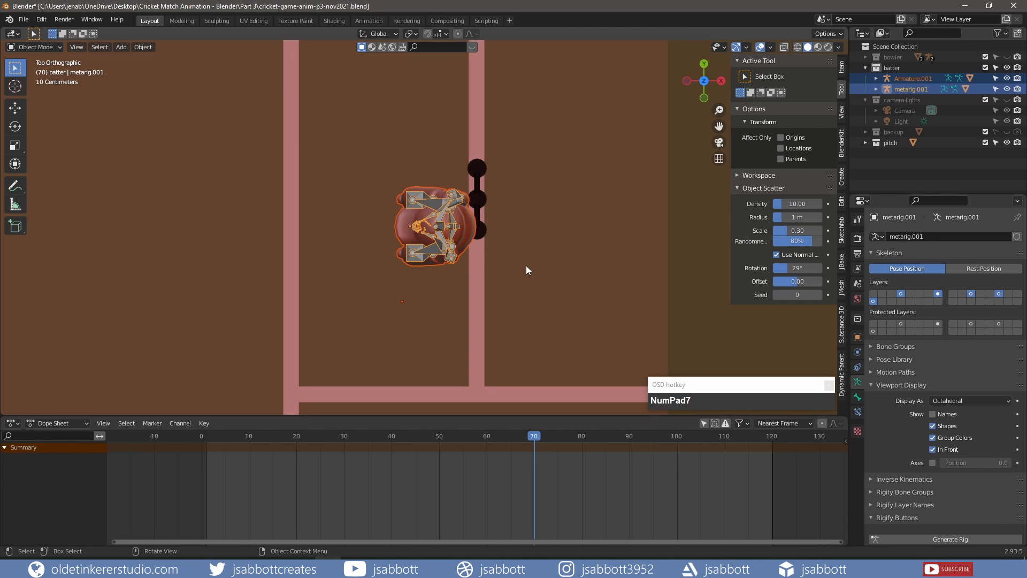
{"action": "key", "text": "r"}
{"action": "type", "text": "z"}
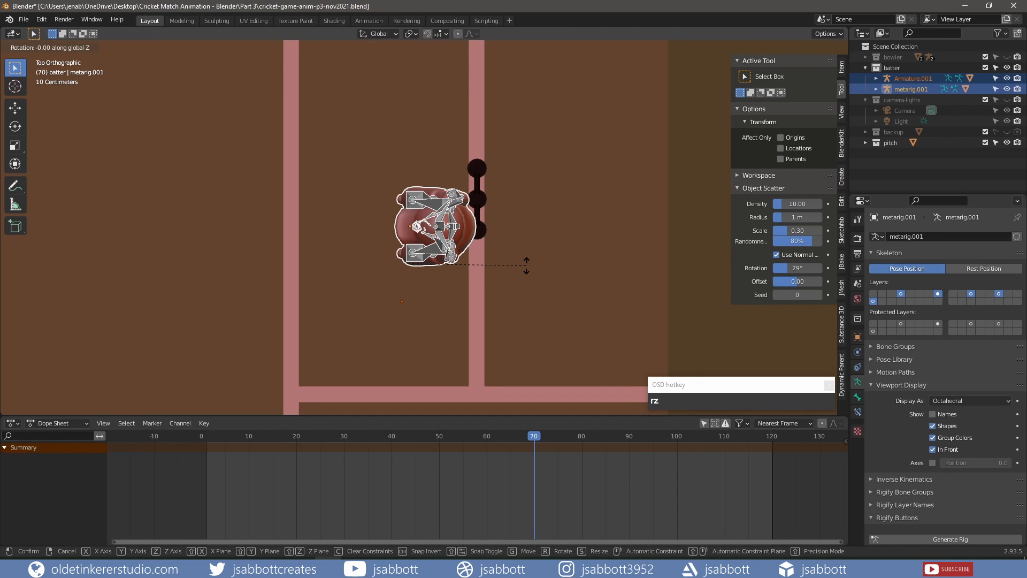
{"action": "type", "text": "-90"}
{"action": "left_click", "coordinate": [526, 267]}
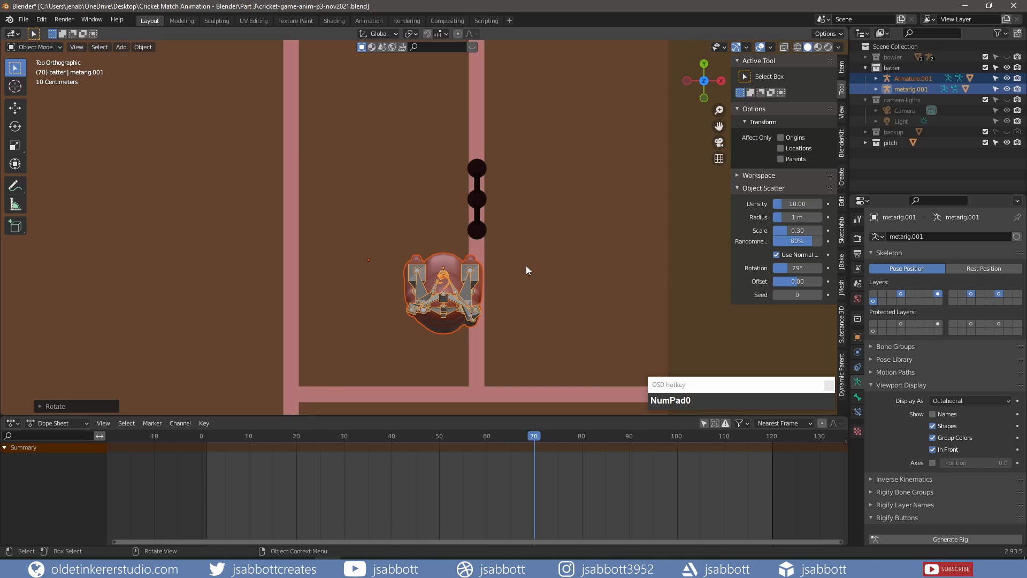
- Move the batter and bat along X and Y to stand in front of the wicket, level with the stumps
{"action": "key", "text": "g"}
{"action": "key", "text": "x"}
{"action": "left_click", "coordinate": [505, 266]}
{"action": "key", "text": "g"}
{"action": "key", "text": "y"}
{"action": "left_click", "coordinate": [527, 203]}
{"action": "key", "text": "g"}
{"action": "key", "text": "x"}
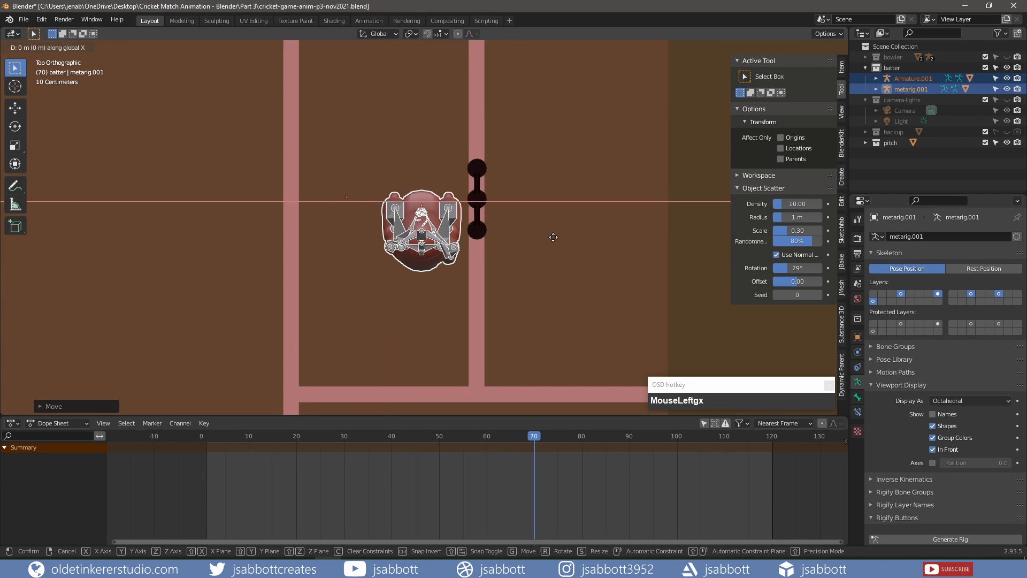
{"action": "left_click", "coordinate": [509, 236]}
- Run Set Origin on the selected batter and bat objects
{"action": "right_click", "coordinate": [392, 206]}
{"action": "mouse_move", "coordinate": [392, 206]}
{"action": "left_click", "coordinate": [471, 257]}
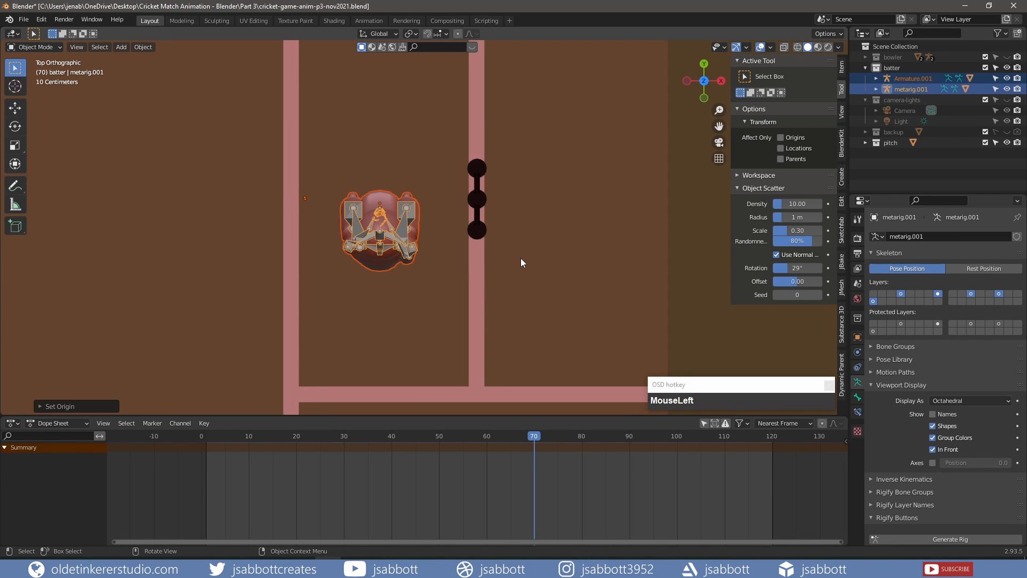
- Shift the batter and bat further along X toward the batting crease and apply all transforms
{"action": "key", "text": "g"}
{"action": "key", "text": "x"}
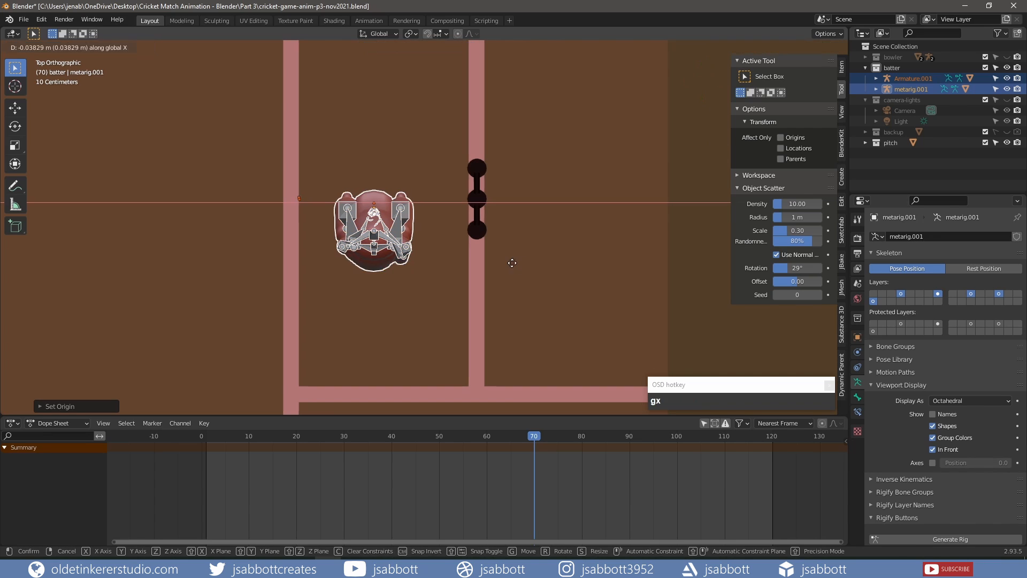
{"action": "left_click", "coordinate": [506, 263]}
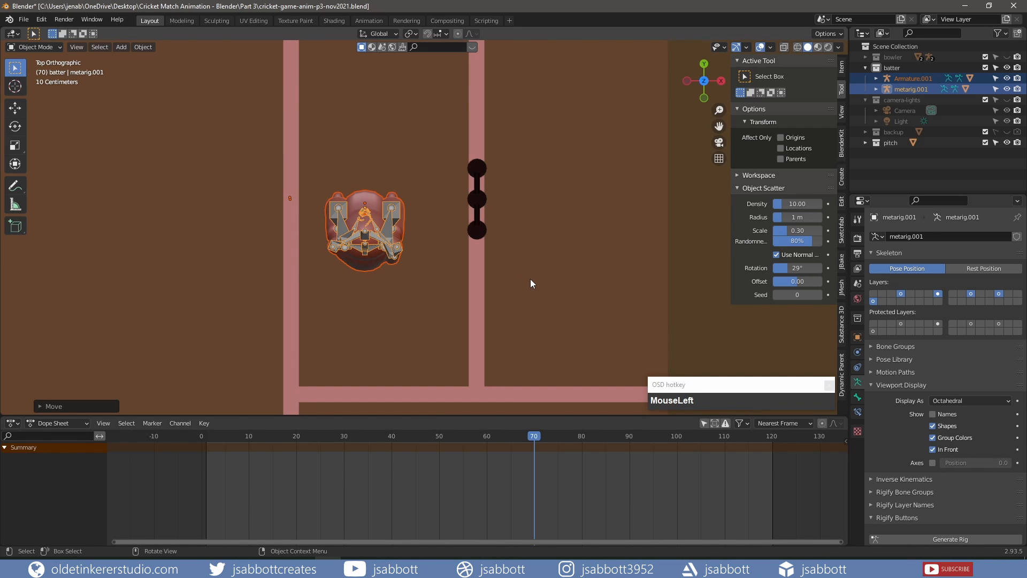
{"action": "key", "text": "ctrl+a"}
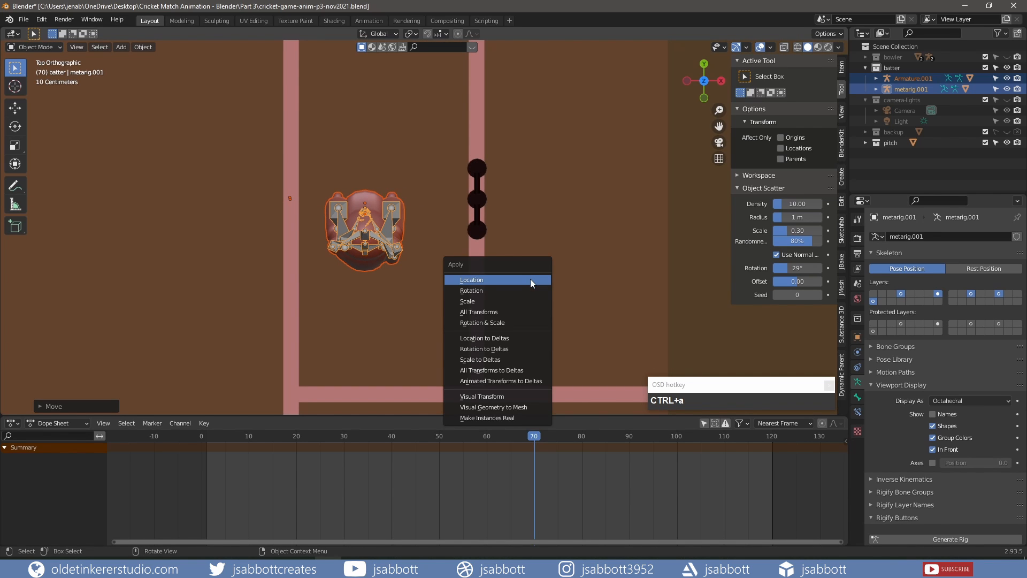
{"action": "left_click", "coordinate": [530, 312]}
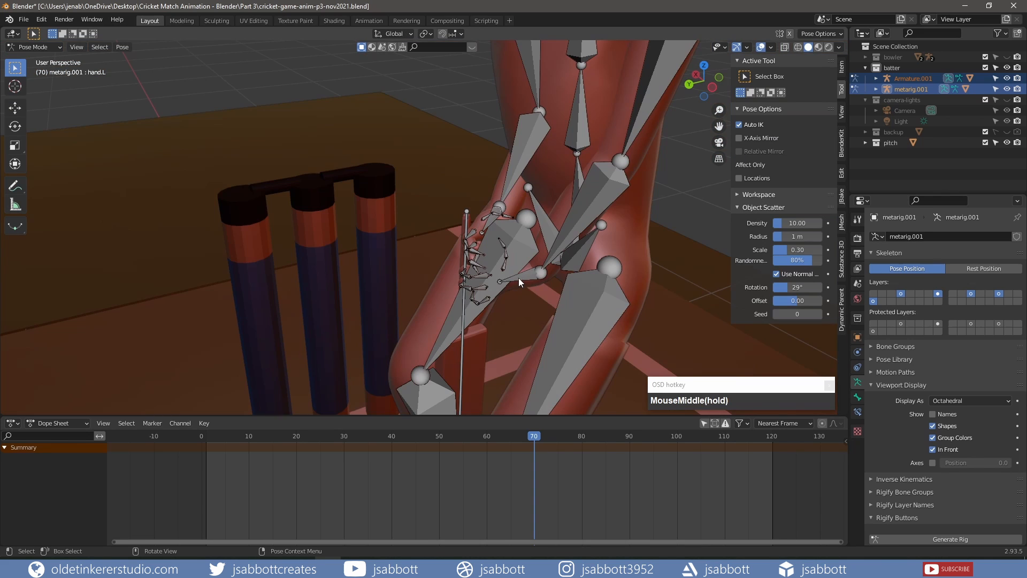
- Create a dynamic parent from the bat's bone to the right hand bone at frame 70 and collapse the new action's channels
{"action": "left_click", "coordinate": [501, 238]}
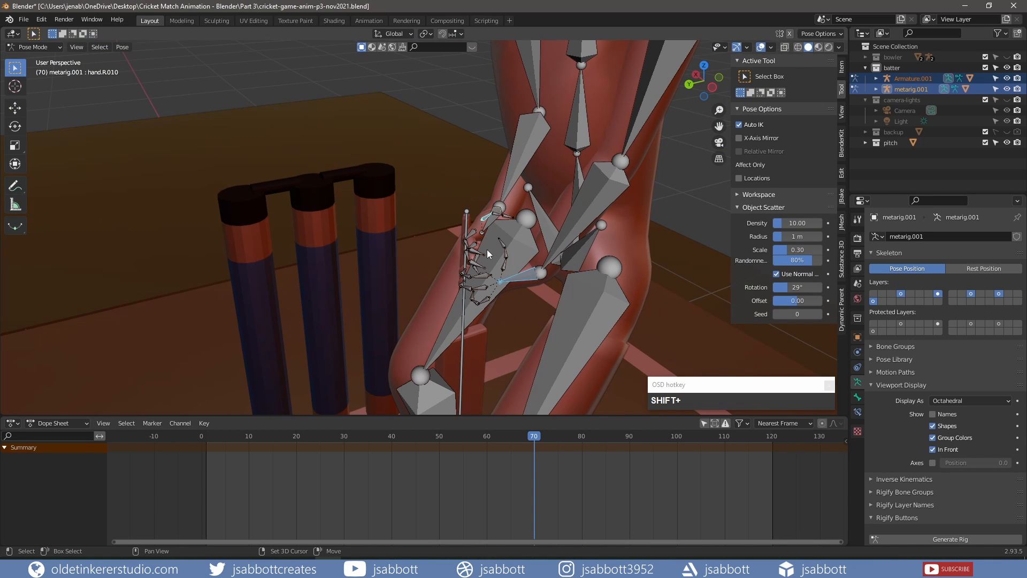
{"action": "key", "text": "ctrl+l"}
{"action": "middle_click_drag", "start_coordinate": [489, 228], "coordinate": [592, 255]}
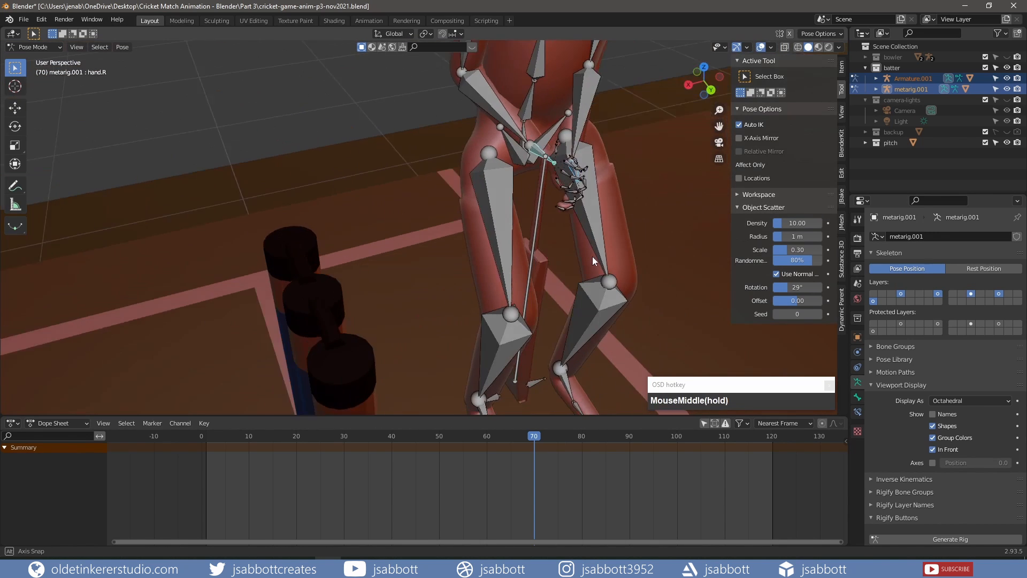
{"action": "left_click", "coordinate": [536, 194], "text": "shift"}
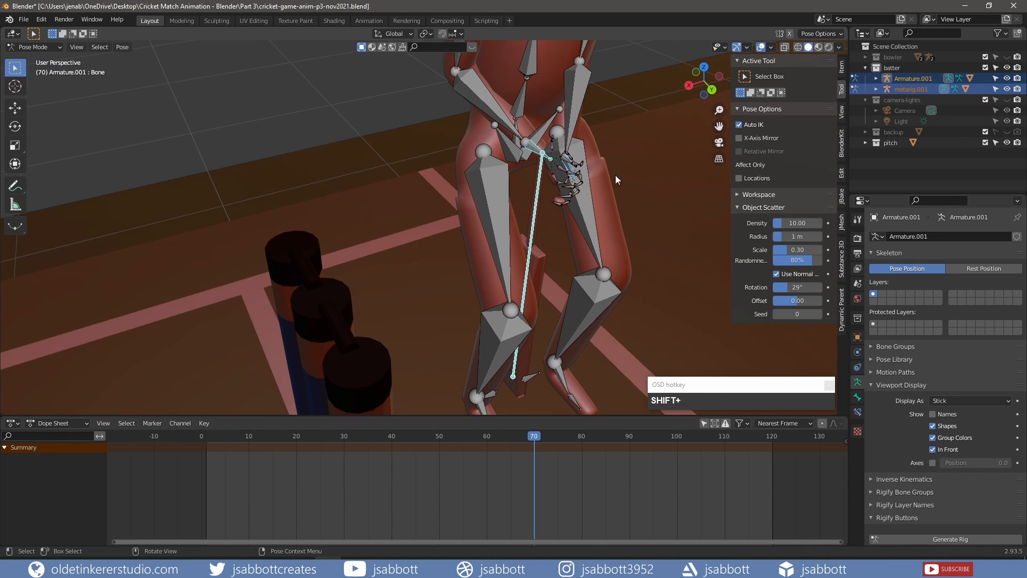
{"action": "left_click", "coordinate": [843, 302]}
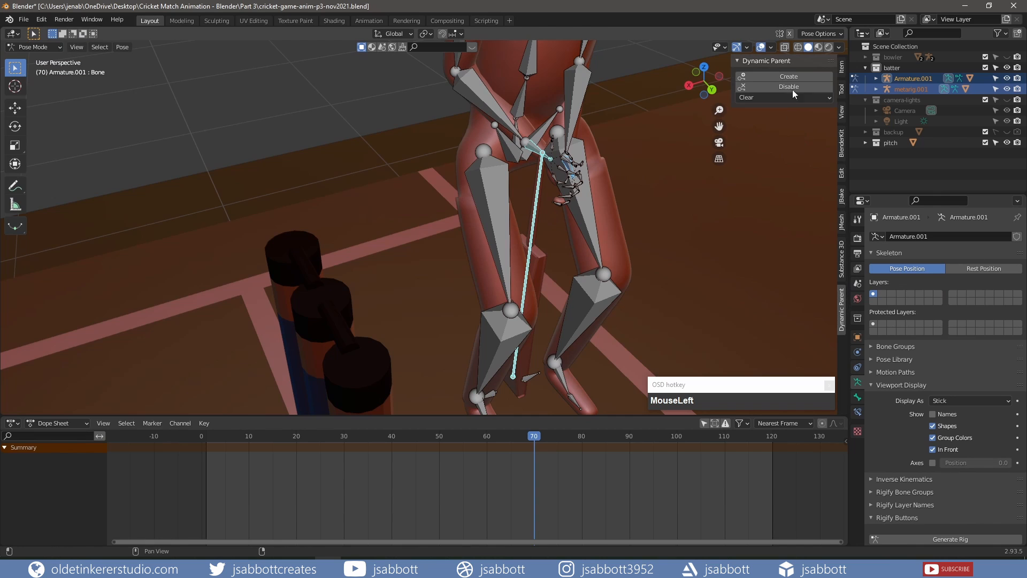
{"action": "left_click", "coordinate": [791, 76]}
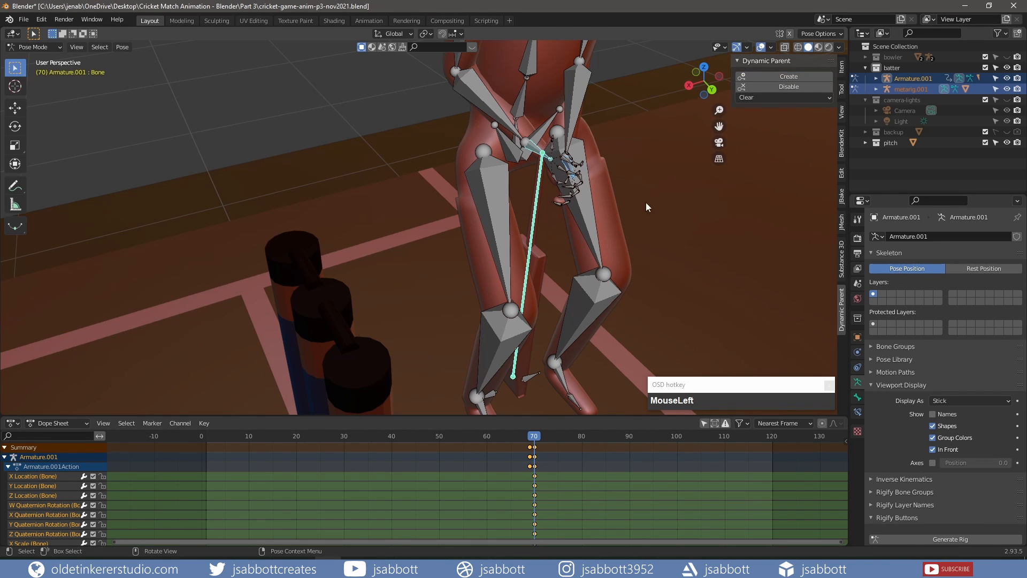
{"action": "left_click", "coordinate": [7, 467]}
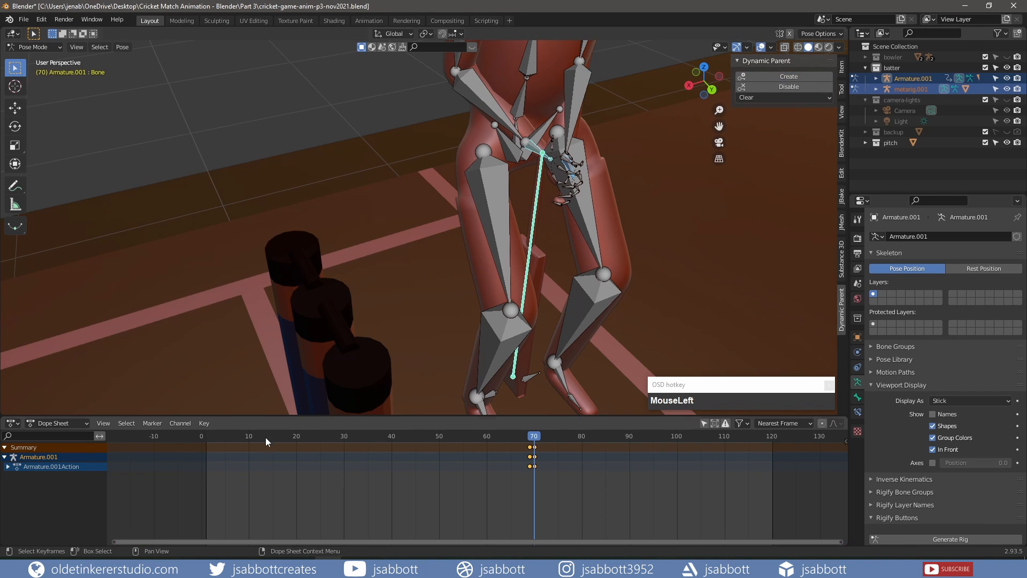
- Try moving both hand bones together to test how the bat follows, and undo the move
{"action": "left_click", "coordinate": [534, 150]}
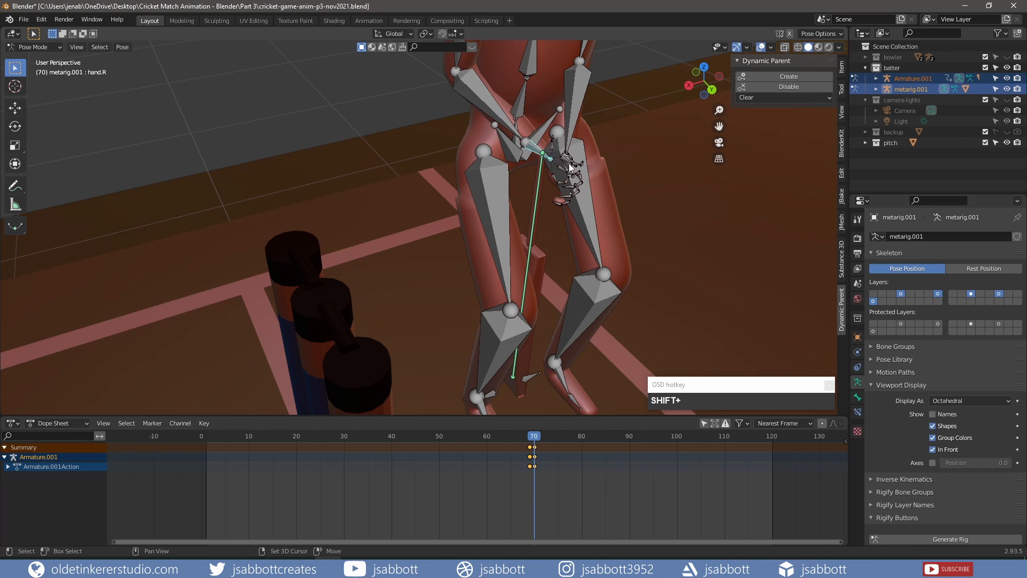
{"action": "left_click", "coordinate": [564, 158], "text": "shift"}
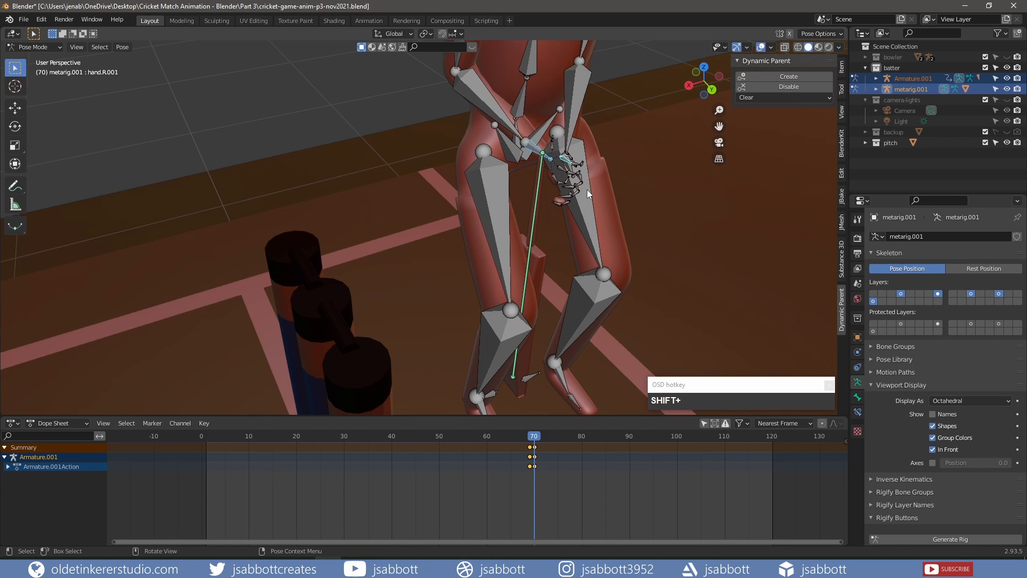
{"action": "middle_click_drag", "start_coordinate": [582, 188], "coordinate": [528, 201]}
{"action": "key", "text": "ctrl+z"}
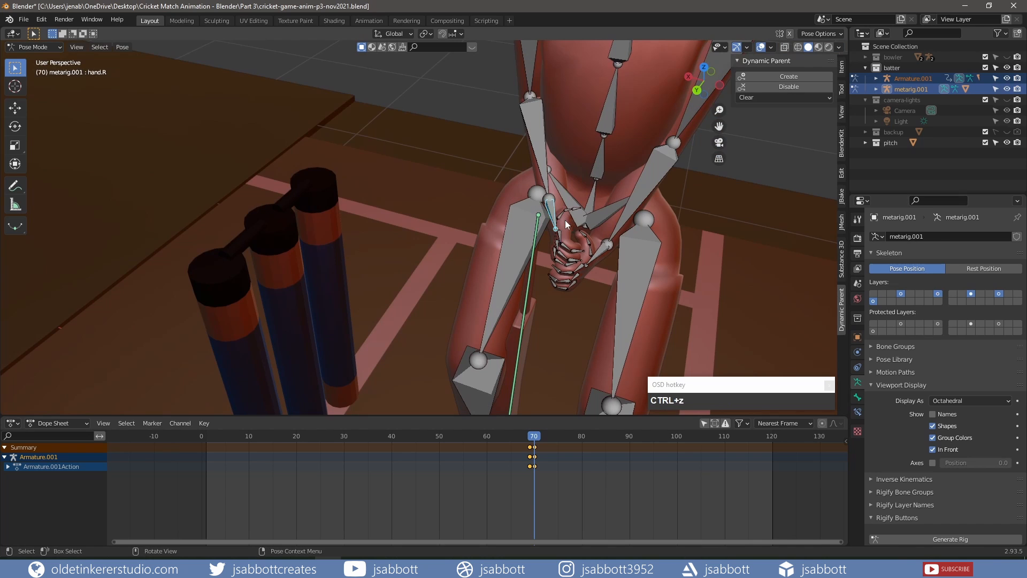
{"action": "left_click", "coordinate": [606, 251], "text": "shift"}
{"action": "middle_click_drag", "start_coordinate": [607, 264], "coordinate": [574, 248]}
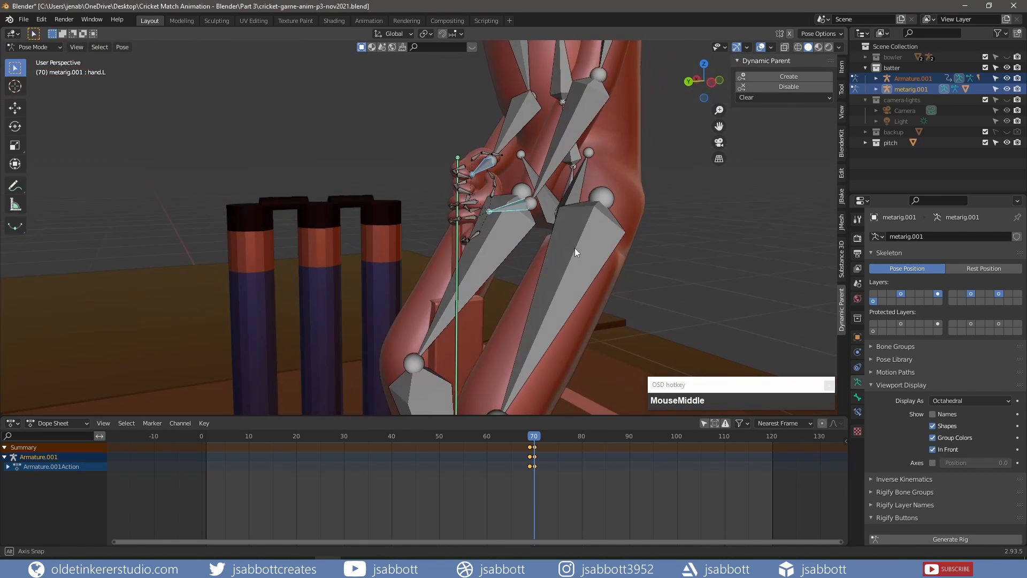
{"action": "key", "text": "g"}
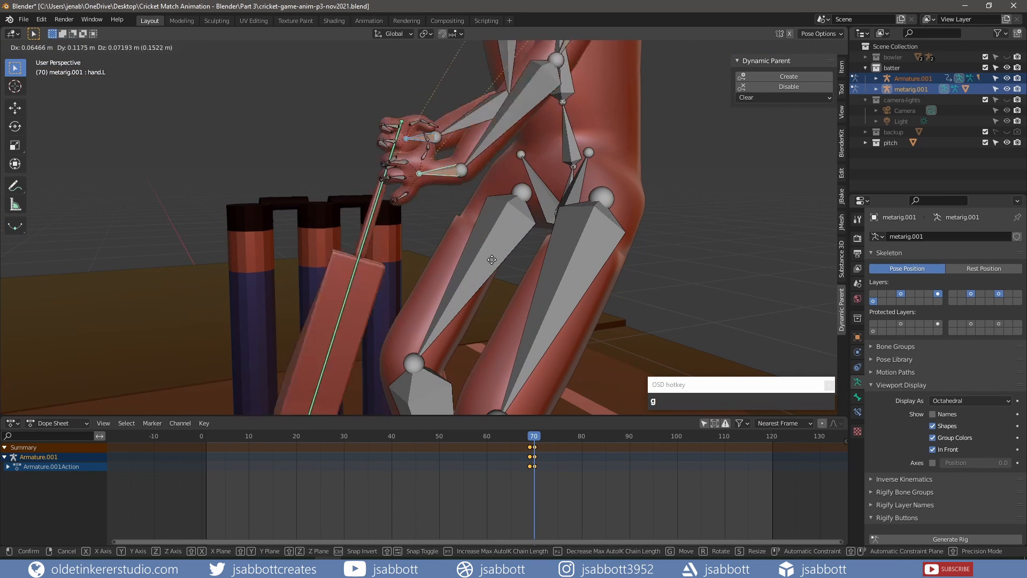
{"action": "left_click", "coordinate": [538, 268]}
{"action": "key", "text": "ctrl+z"}
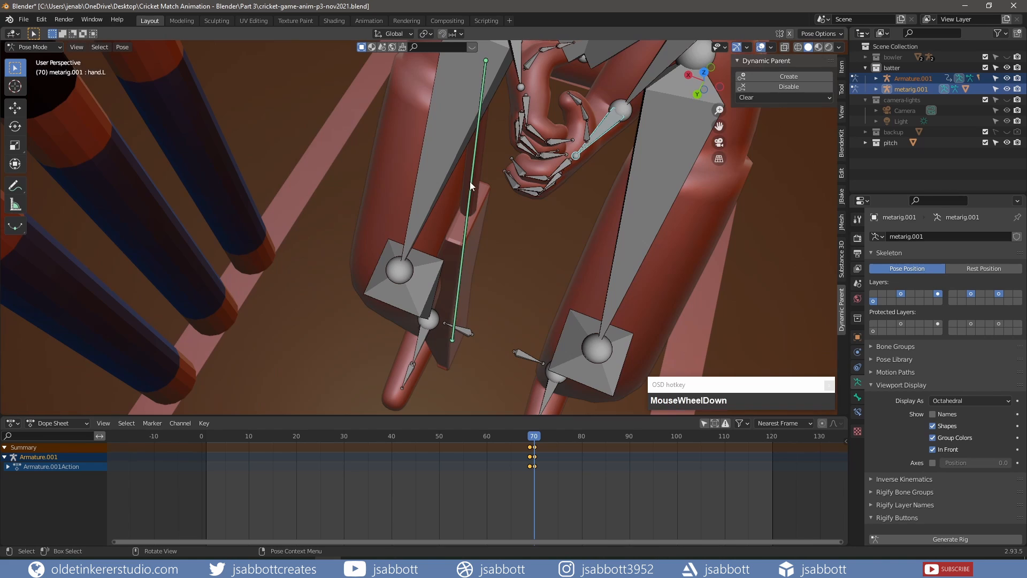
- Try rotating the bat bone around global Y and shifting it along X, and undo these changes
{"action": "left_click", "coordinate": [470, 183]}
{"action": "scroll", "coordinate": [606, 267], "scroll_direction": "up", "scroll_amount": 2}
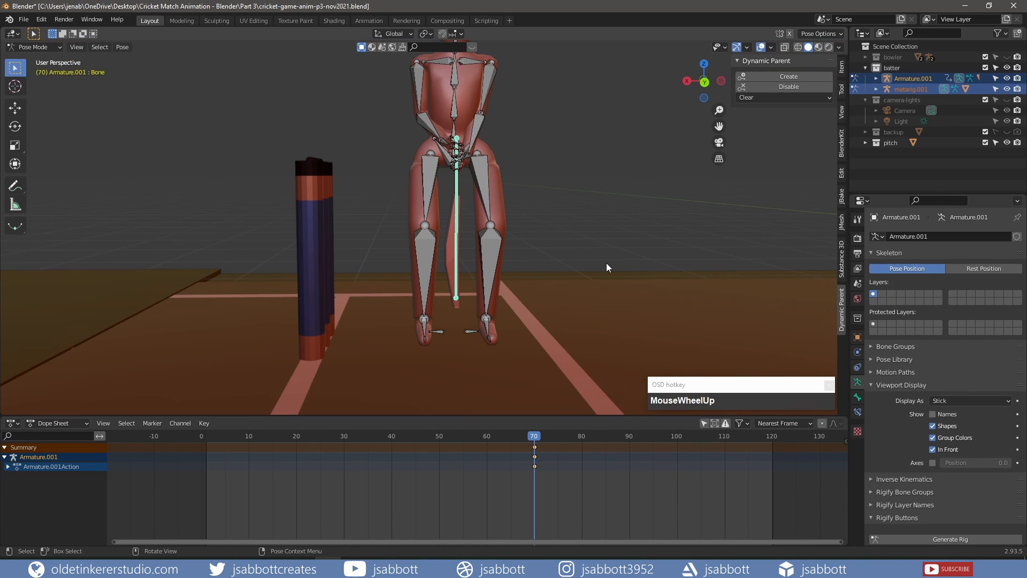
{"action": "key", "text": "r"}
{"action": "key", "text": "y"}
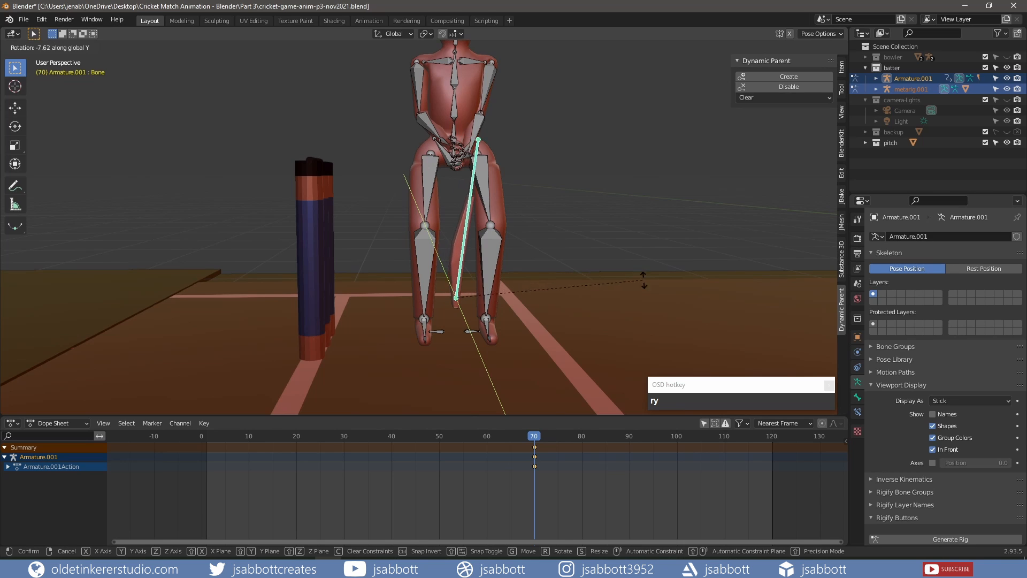
{"action": "left_click", "coordinate": [672, 316]}
{"action": "key", "text": "g"}
{"action": "key", "text": "x"}
{"action": "left_click", "coordinate": [614, 350]}
{"action": "key", "text": "r"}
{"action": "right_click", "coordinate": [594, 344]}
{"action": "key", "text": "ctrl+z"}
{"action": "key", "text": "ctrl+z"}
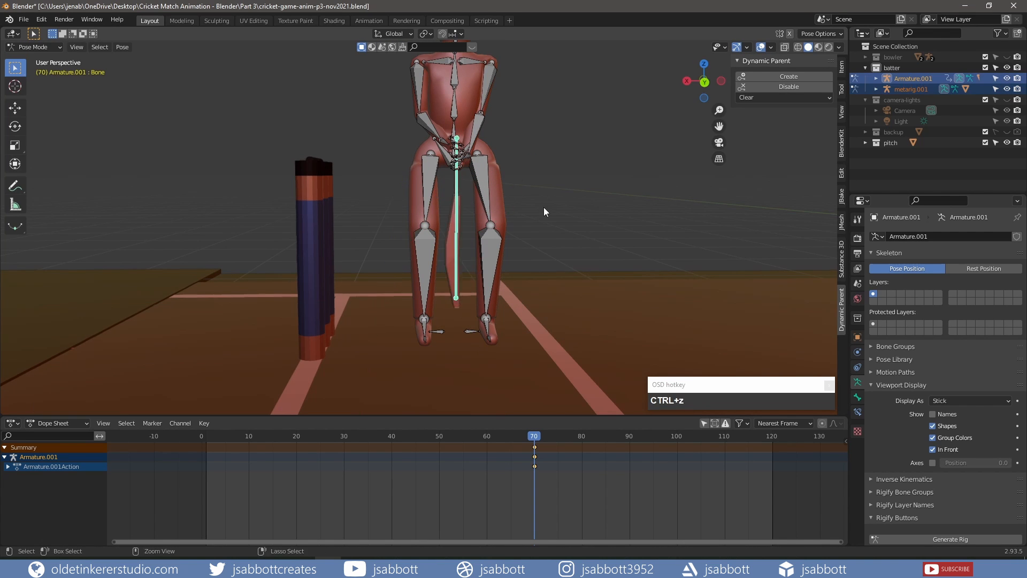
{"action": "left_click", "coordinate": [439, 188], "text": "shift"}
{"action": "middle_click_drag", "start_coordinate": [544, 207], "coordinate": [570, 173]}
{"action": "scroll", "coordinate": [440, 191], "scroll_direction": "up", "scroll_amount": 5}
{"action": "scroll", "coordinate": [569, 177], "scroll_direction": "down", "scroll_amount": 5}
{"action": "key", "text": "r"}
{"action": "key", "text": "y"}
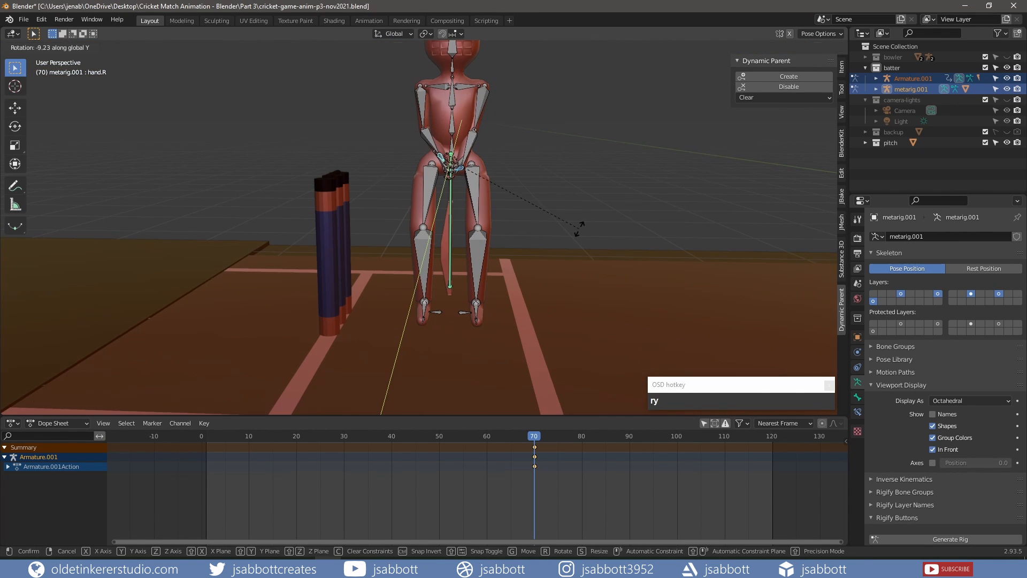
{"action": "right_click", "coordinate": [578, 229]}
- Rotate the bat bone around global Y and raise it along global Z so the blade extends back toward the stumps
{"action": "left_click", "coordinate": [451, 219]}
{"action": "key", "text": "r"}
{"action": "key", "text": "y"}
{"action": "left_click", "coordinate": [593, 306]}
{"action": "key", "text": "g"}
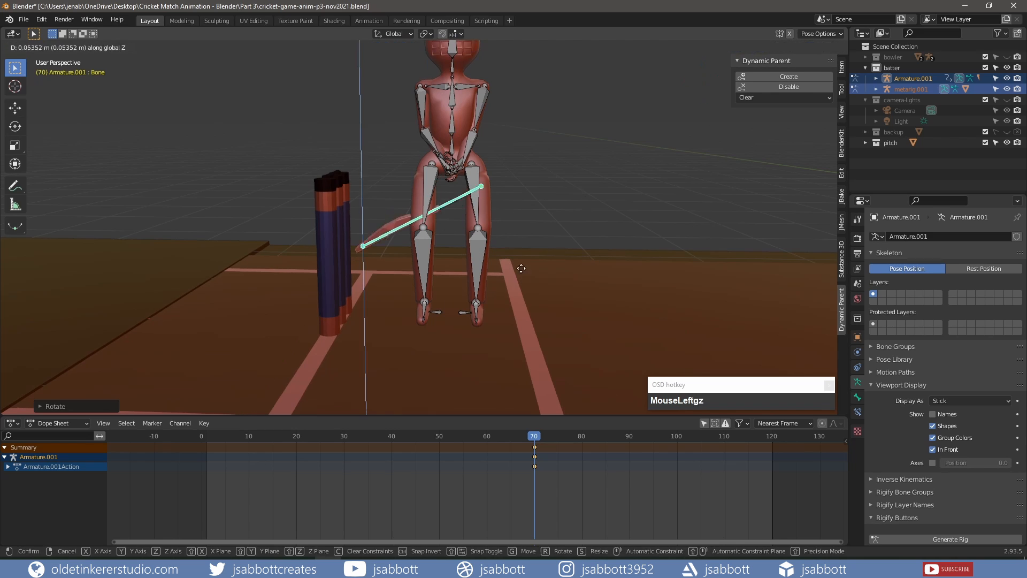
{"action": "left_click", "coordinate": [527, 247]}
{"action": "key", "text": "r"}
{"action": "key", "text": "y"}
{"action": "left_click", "coordinate": [523, 261]}
{"action": "key", "text": "g"}
{"action": "key", "text": "z"}
{"action": "left_click", "coordinate": [534, 260]}
- Rotate the lower spine bone spine.001 around global Z to turn the batter's upper body away from the wicket
{"action": "key", "text": "ctrl+KP_1"}
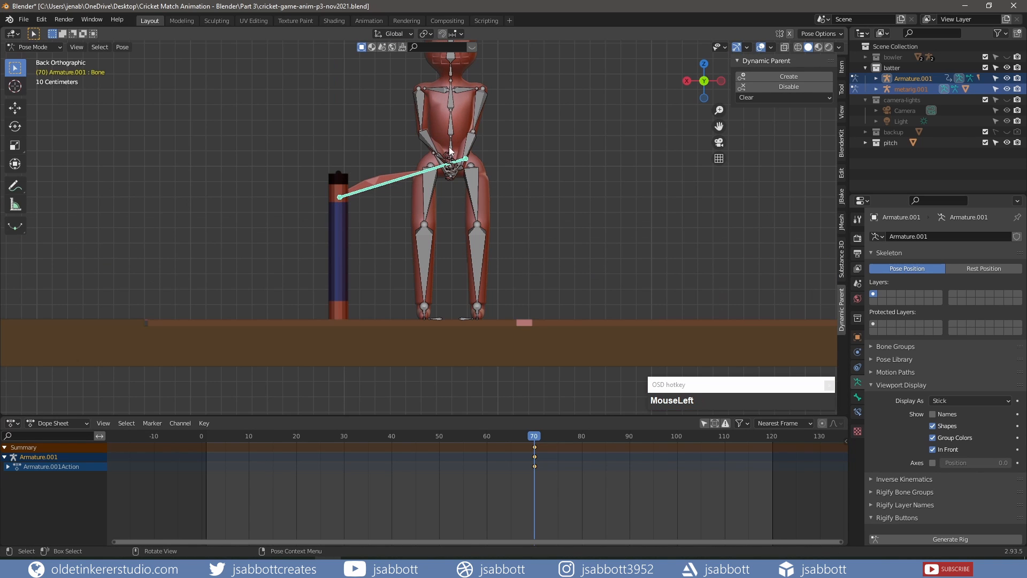
{"action": "left_click", "coordinate": [453, 151]}
{"action": "middle_click_drag", "start_coordinate": [507, 166], "coordinate": [500, 213], "text": "shift"}
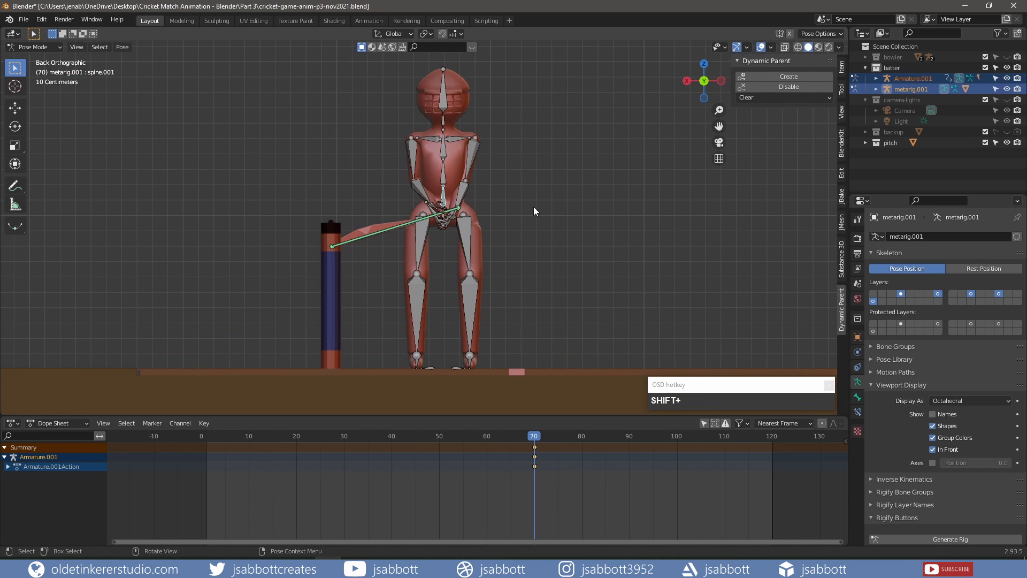
{"action": "key", "text": "r"}
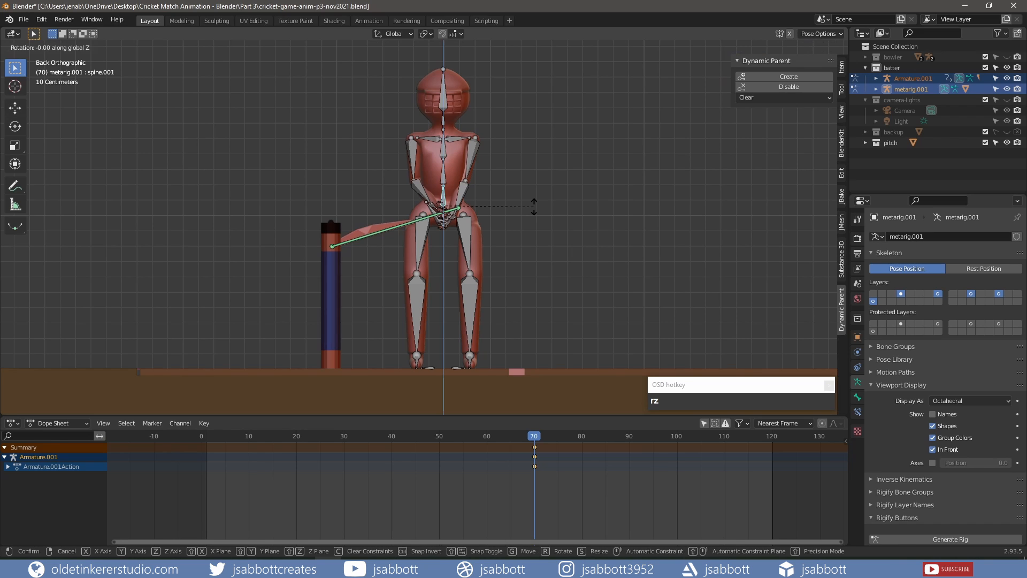
{"action": "key", "text": "z"}
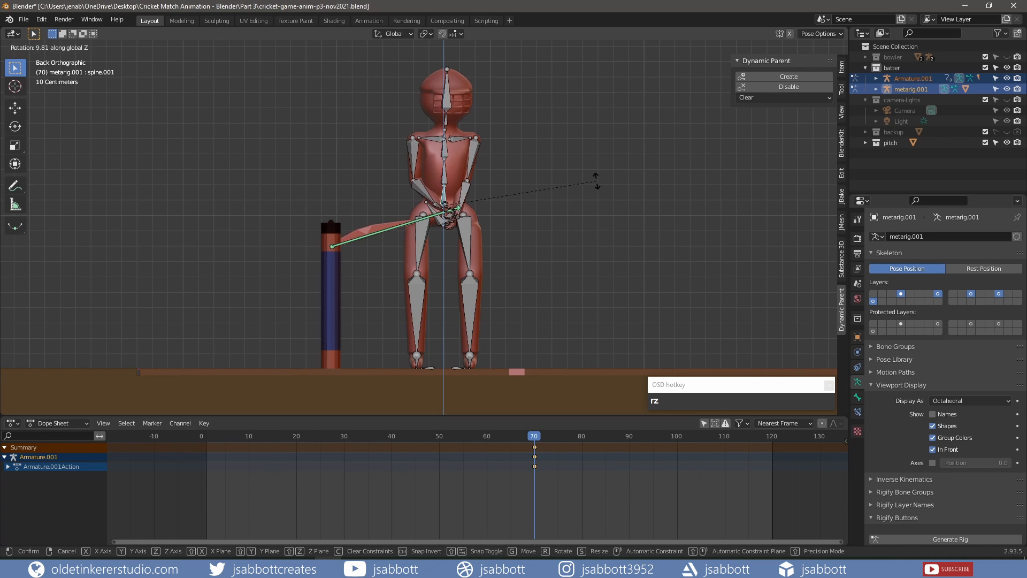
{"action": "left_click", "coordinate": [615, 172]}
{"action": "middle_click_drag", "start_coordinate": [615, 172], "coordinate": [508, 229]}
{"action": "key", "text": "r"}
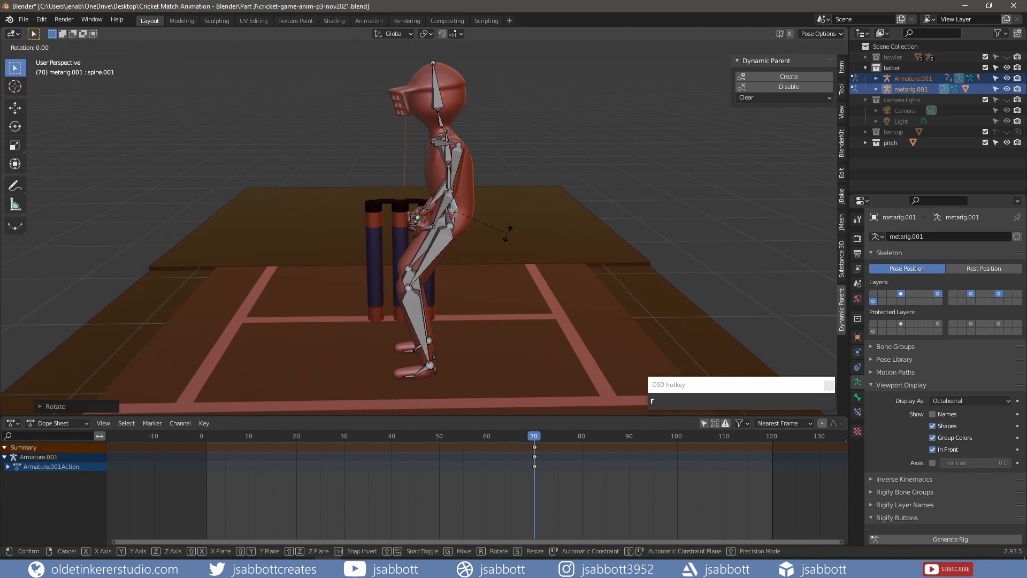
{"action": "key", "text": "z"}
{"action": "left_click", "coordinate": [577, 221]}
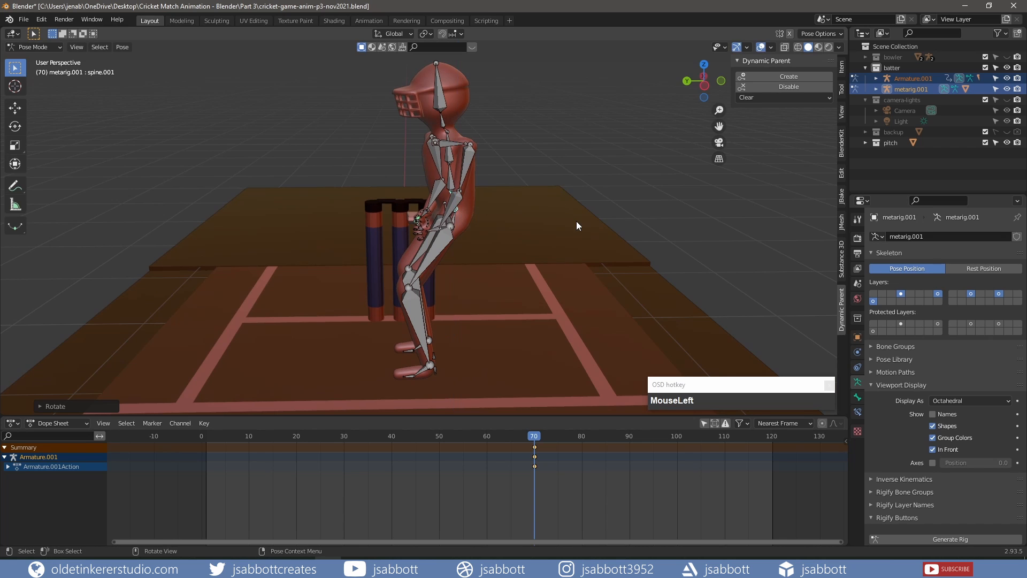
- Move both forearm bones along global X and Y to bring the hands to the bat handle
{"action": "left_click", "coordinate": [434, 198], "text": "shift"}
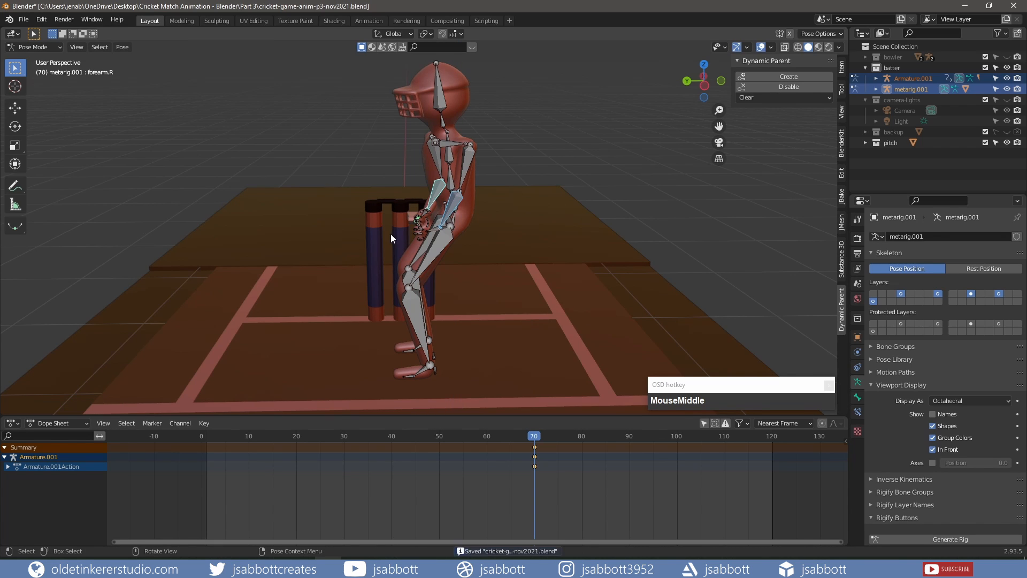
{"action": "middle_click_drag", "start_coordinate": [390, 233], "coordinate": [570, 259]}
{"action": "key", "text": "g"}
{"action": "key", "text": "x"}
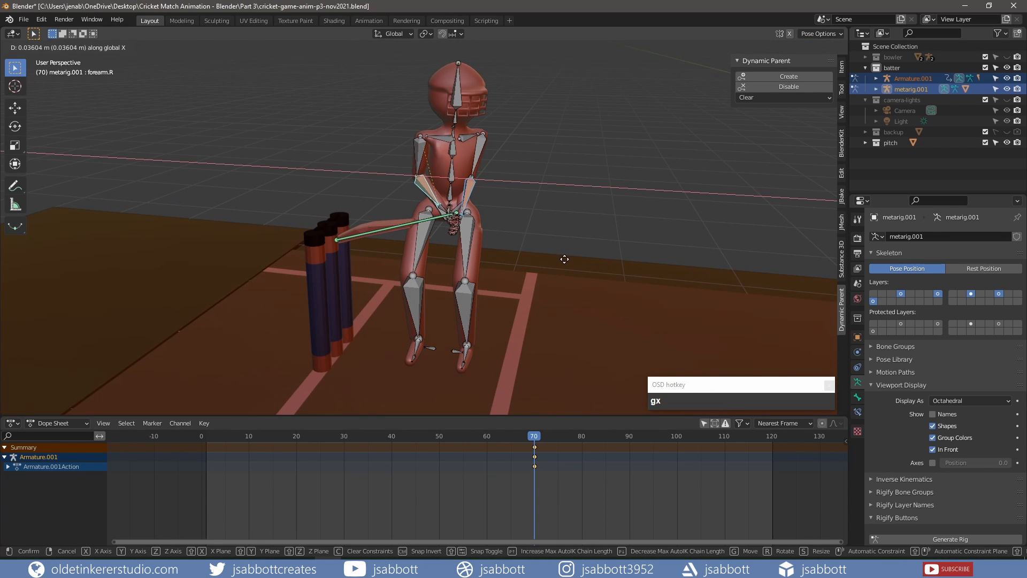
{"action": "left_click", "coordinate": [543, 279]}
{"action": "middle_click_drag", "start_coordinate": [544, 279], "coordinate": [454, 248]}
{"action": "key", "text": "g"}
{"action": "key", "text": "y"}
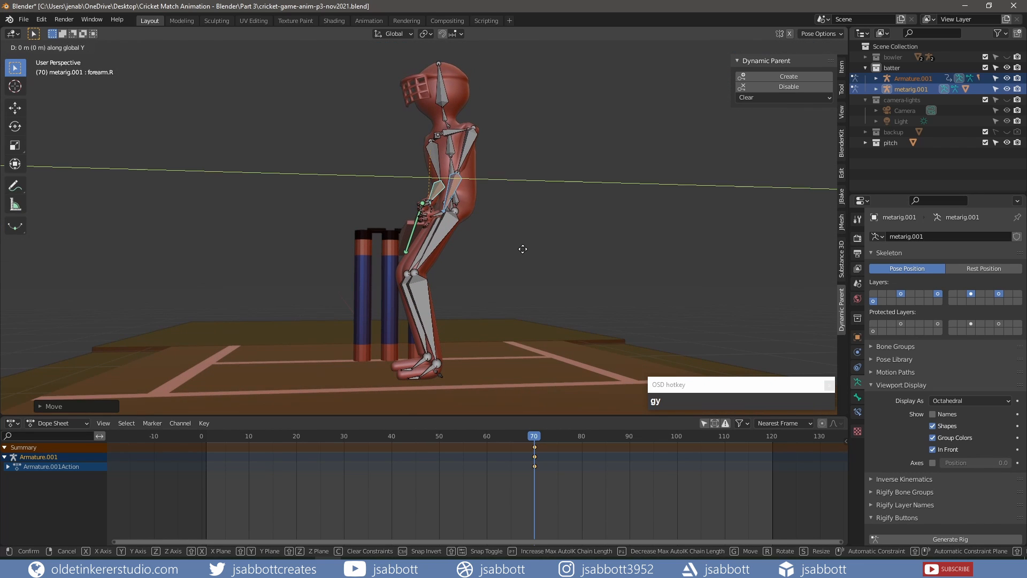
{"action": "left_click", "coordinate": [511, 274]}
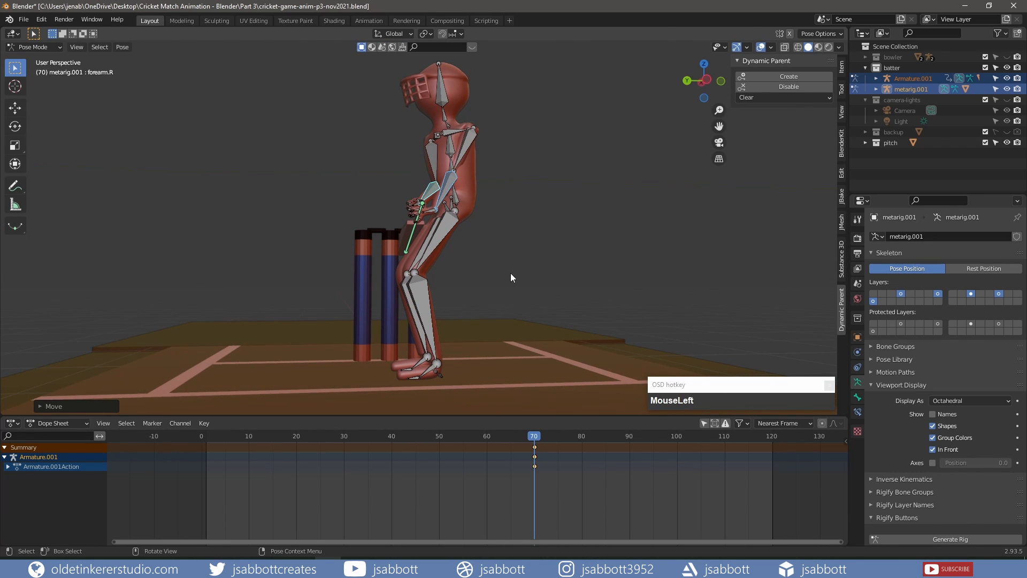
- Select both hand bones and move them closer to the raised bat's handle
{"action": "left_click", "coordinate": [428, 211]}
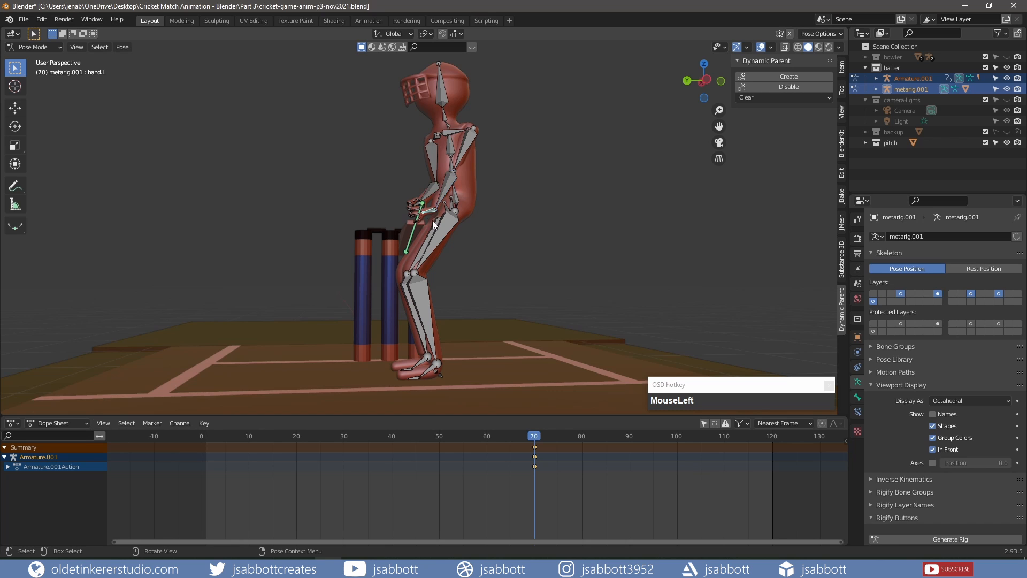
{"action": "middle_click_drag", "start_coordinate": [432, 220], "coordinate": [454, 216]}
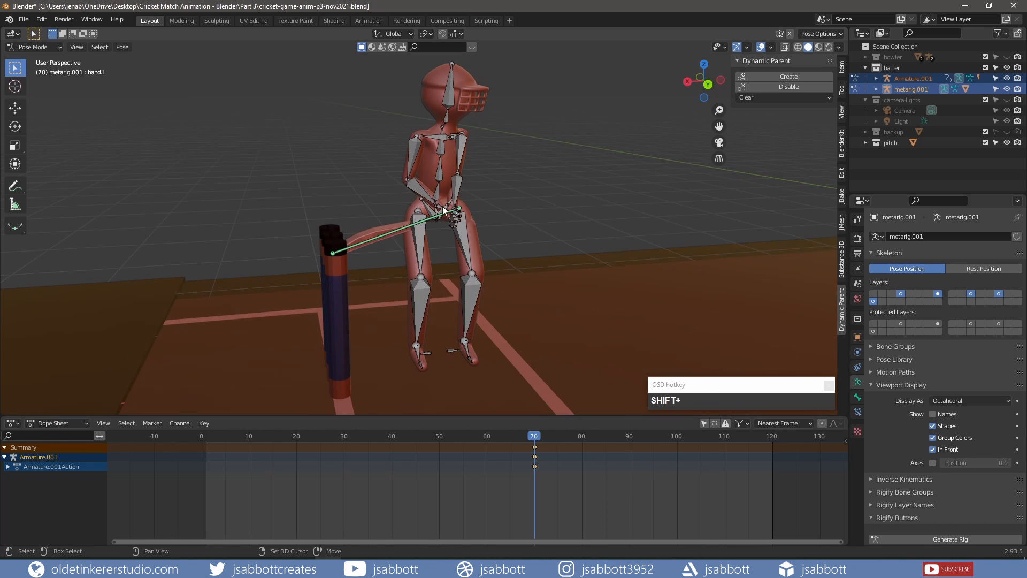
{"action": "left_click", "coordinate": [463, 219], "text": "shift"}
{"action": "scroll", "coordinate": [470, 222], "scroll_direction": "up", "scroll_amount": 5}
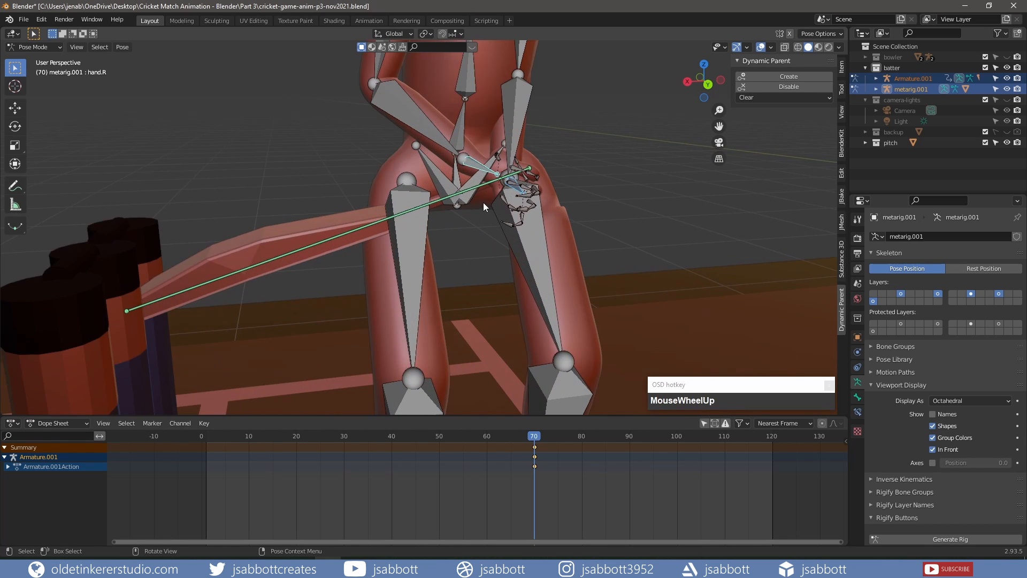
{"action": "middle_click_drag", "start_coordinate": [483, 202], "coordinate": [516, 269]}
{"action": "key", "text": "g"}
{"action": "left_click", "coordinate": [371, 235]}
{"action": "left_click", "coordinate": [516, 268]}
{"action": "left_click", "coordinate": [455, 204], "text": "shift"}
{"action": "left_click", "coordinate": [458, 187], "text": "shift"}
{"action": "left_click", "coordinate": [461, 170], "text": "shift"}
{"action": "middle_click_drag", "start_coordinate": [461, 198], "coordinate": [520, 262]}
{"action": "key", "text": "ctrl+z"}
- Move the right hand bone onto the bat handle, rotating it around global Y and shifting it along Y
{"action": "left_click", "coordinate": [440, 205]}
{"action": "key", "text": "g"}
{"action": "left_click", "coordinate": [431, 199]}
{"action": "middle_click_drag", "start_coordinate": [431, 199], "coordinate": [394, 215]}
{"action": "key", "text": "r"}
{"action": "key", "text": "y"}
{"action": "left_click", "coordinate": [420, 203]}
{"action": "key", "text": "g"}
{"action": "key", "text": "y"}
{"action": "left_click", "coordinate": [423, 198]}
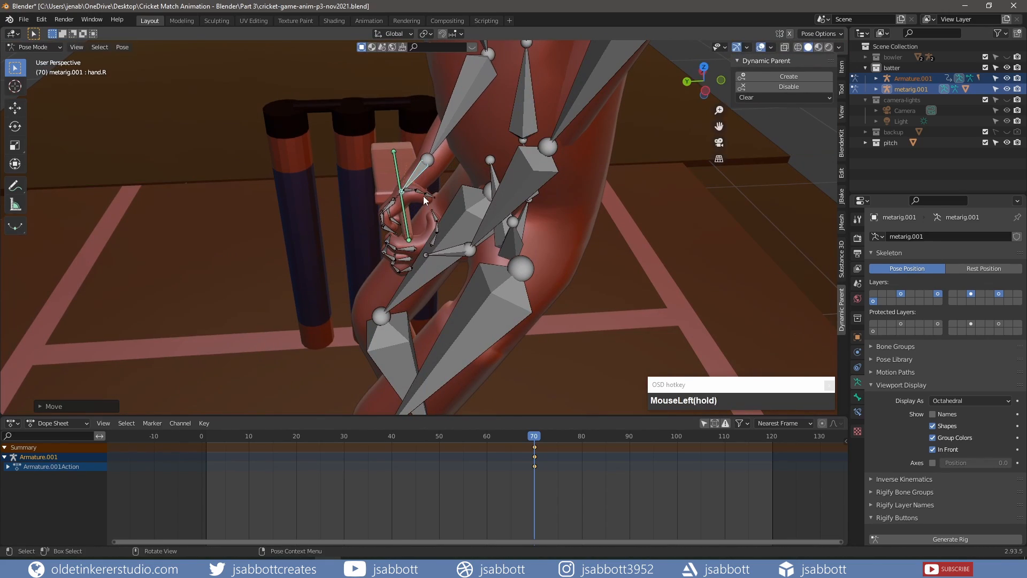
- Refine the hand's grip on the bat by rotating it around global Y and moving it freely
{"action": "left_click", "coordinate": [424, 200]}
{"action": "middle_click_drag", "start_coordinate": [424, 200], "coordinate": [496, 176]}
{"action": "key", "text": "r"}
{"action": "key", "text": "y"}
{"action": "left_click", "coordinate": [567, 202]}
{"action": "key", "text": "g"}
{"action": "left_click", "coordinate": [492, 183]}
- Rotate the head bone spine.005 about 42° around global Z to turn the batter's face away from the wicket
{"action": "left_click", "coordinate": [450, 123]}
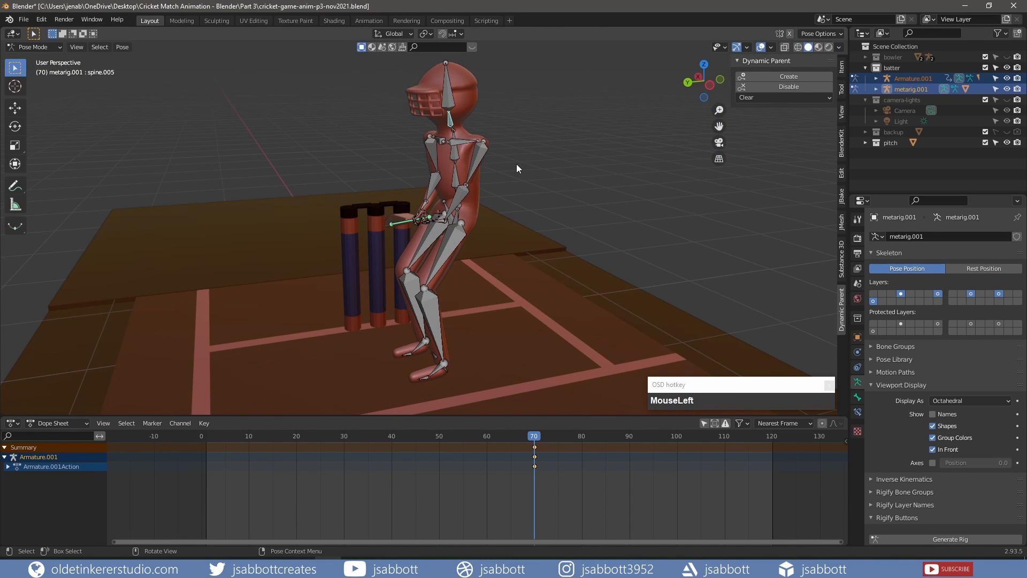
{"action": "middle_click_drag", "start_coordinate": [515, 164], "coordinate": [502, 153]}
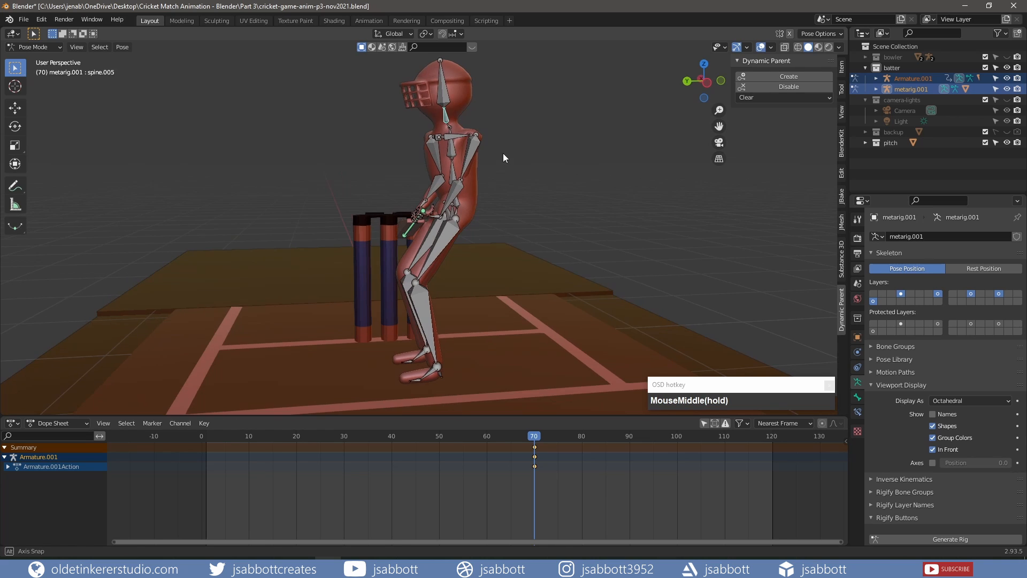
{"action": "key", "text": "r"}
{"action": "key", "text": "z"}
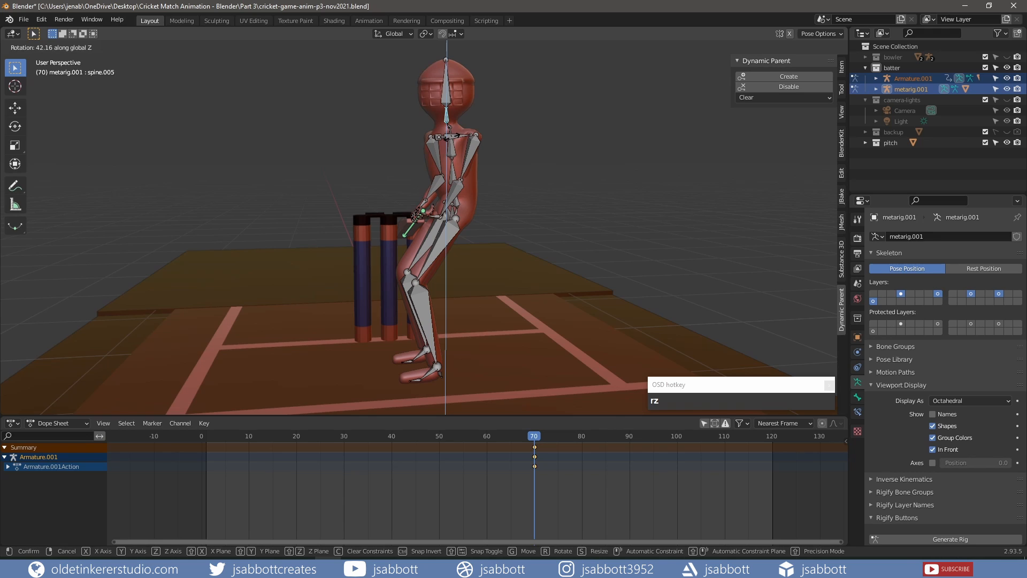
{"action": "left_click", "coordinate": [483, 148]}
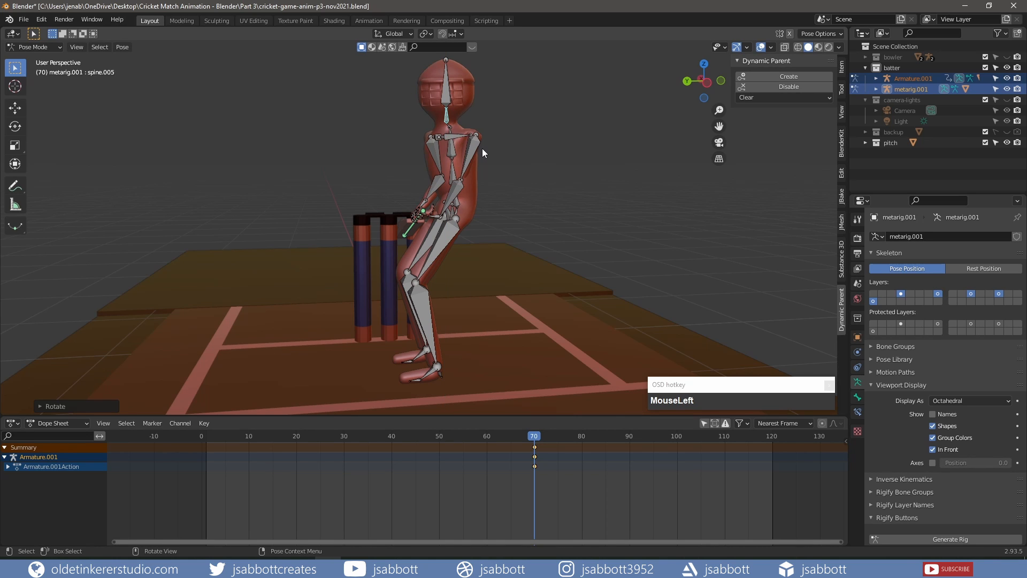
- Insert Location & Rotation keyframes for all bones at frame 70, and go to frame 80
{"action": "key", "text": "a"}
{"action": "key", "text": "i"}
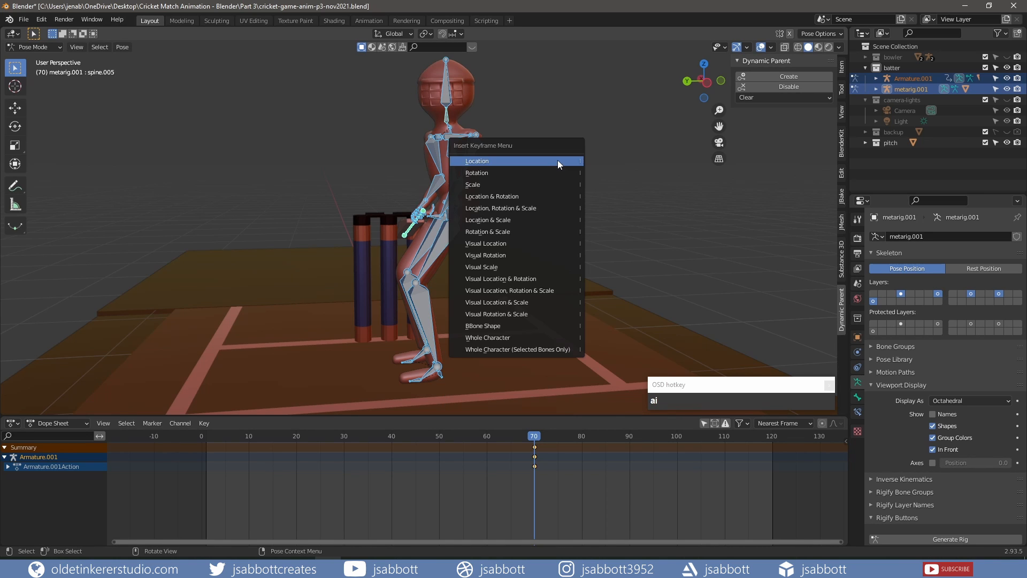
{"action": "left_click", "coordinate": [553, 195]}
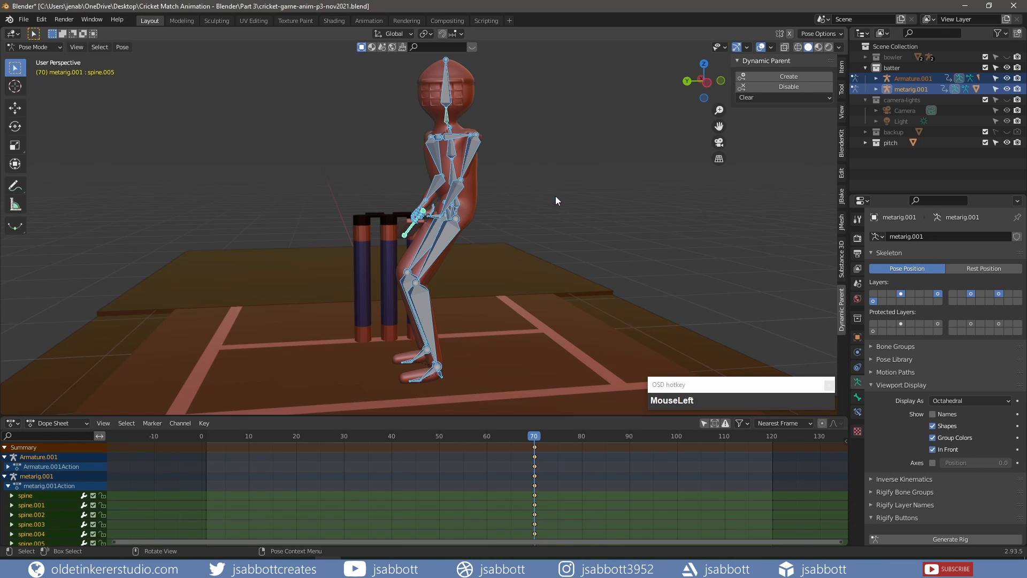
{"action": "left_click", "coordinate": [6, 476]}
{"action": "left_click_drag", "start_coordinate": [538, 436], "coordinate": [582, 438]}
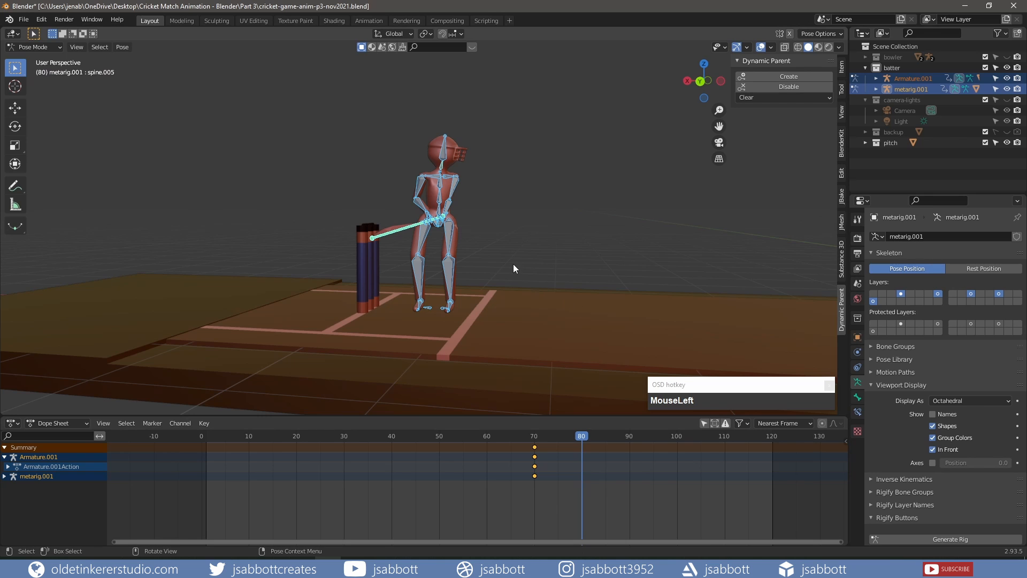
- Rotate the left shin bone shin.L around global Z to turn the batter's left lower leg and foot
{"action": "middle_click_drag", "start_coordinate": [498, 226], "coordinate": [443, 264]}
{"action": "left_click", "coordinate": [444, 315]}
{"action": "scroll", "coordinate": [447, 330], "scroll_direction": "up", "scroll_amount": 5}
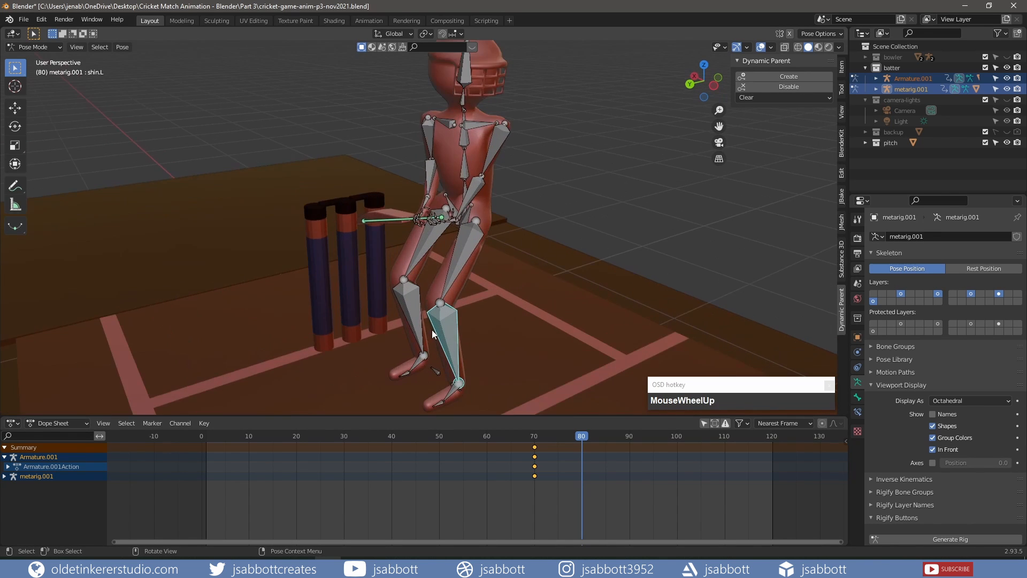
{"action": "middle_click_drag", "start_coordinate": [432, 330], "coordinate": [462, 249]}
{"action": "key", "text": "r"}
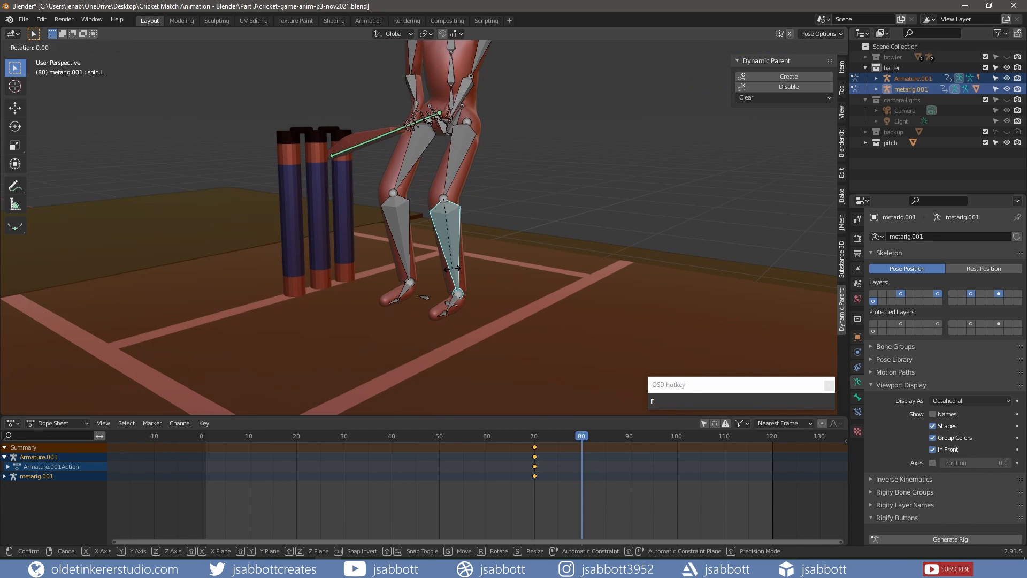
{"action": "key", "text": "z"}
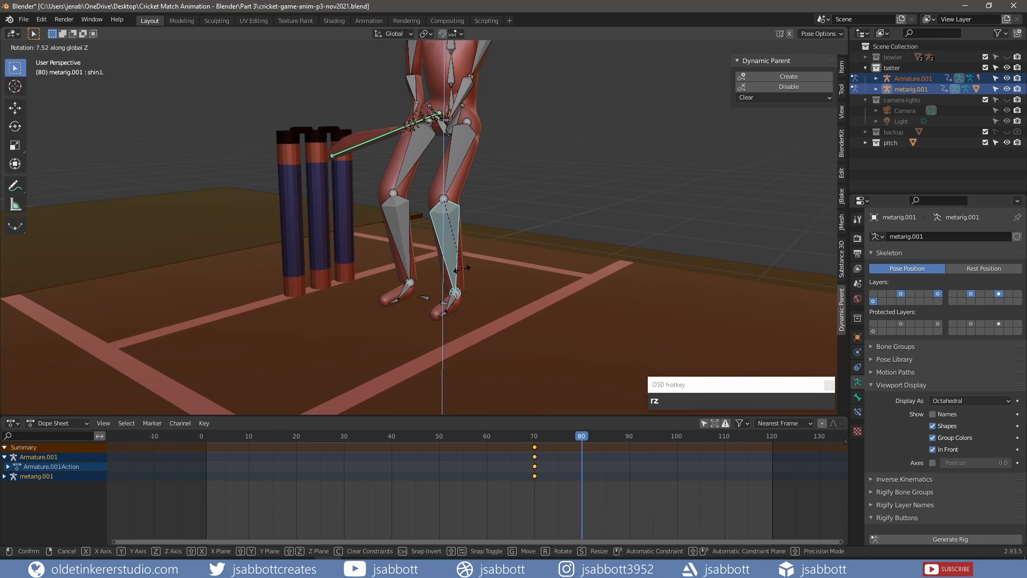
{"action": "left_click", "coordinate": [501, 255]}
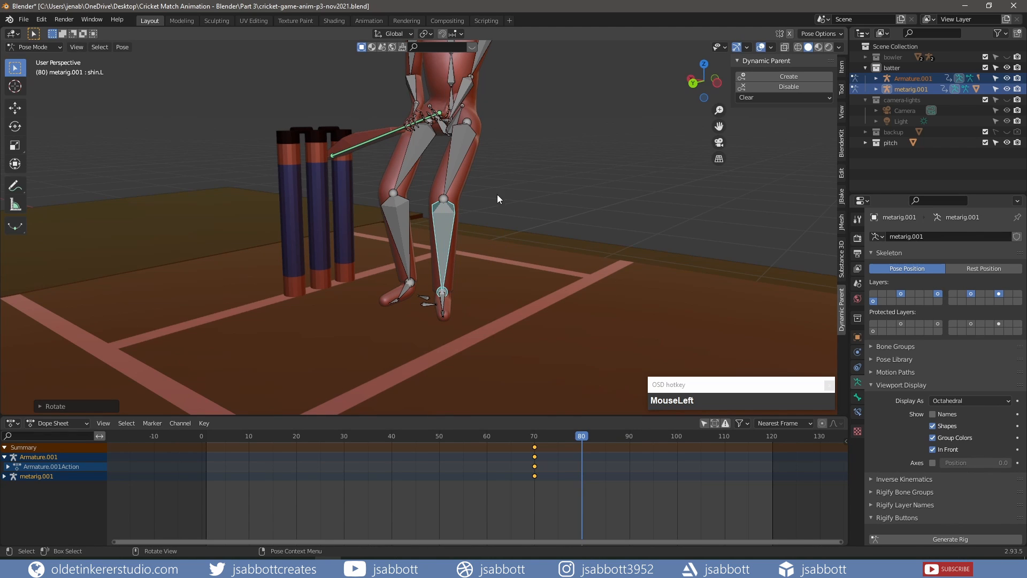
- Rotate the left thigh bone thigh.L freely to swing the left leg slightly outward
{"action": "left_click", "coordinate": [453, 162]}
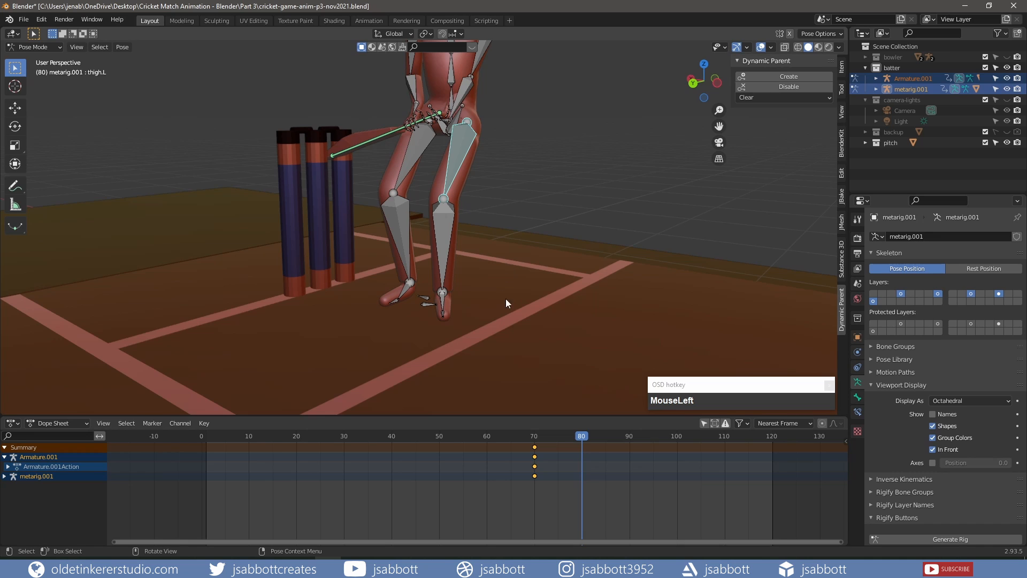
{"action": "key", "text": "r"}
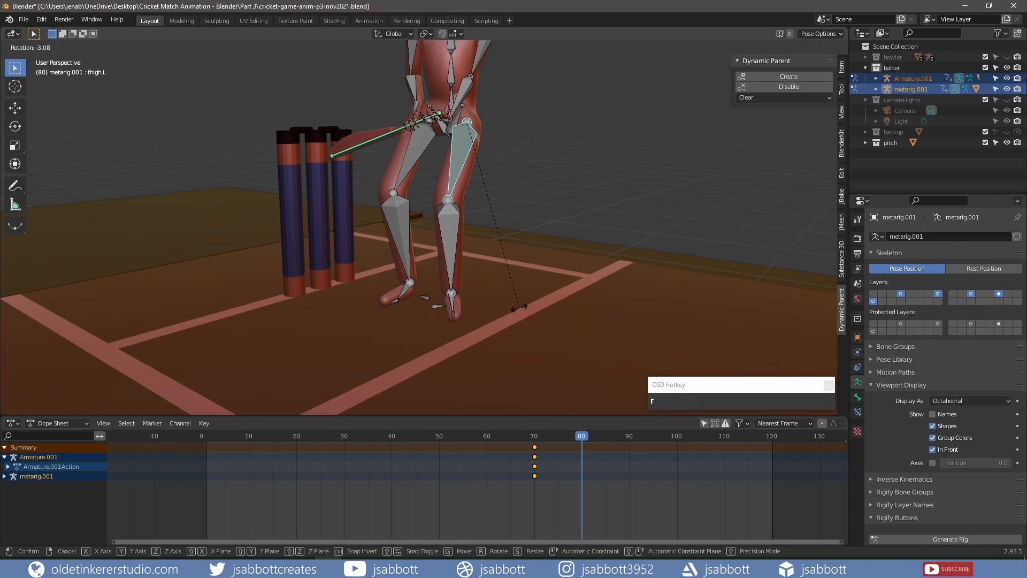
{"action": "left_click", "coordinate": [524, 309]}
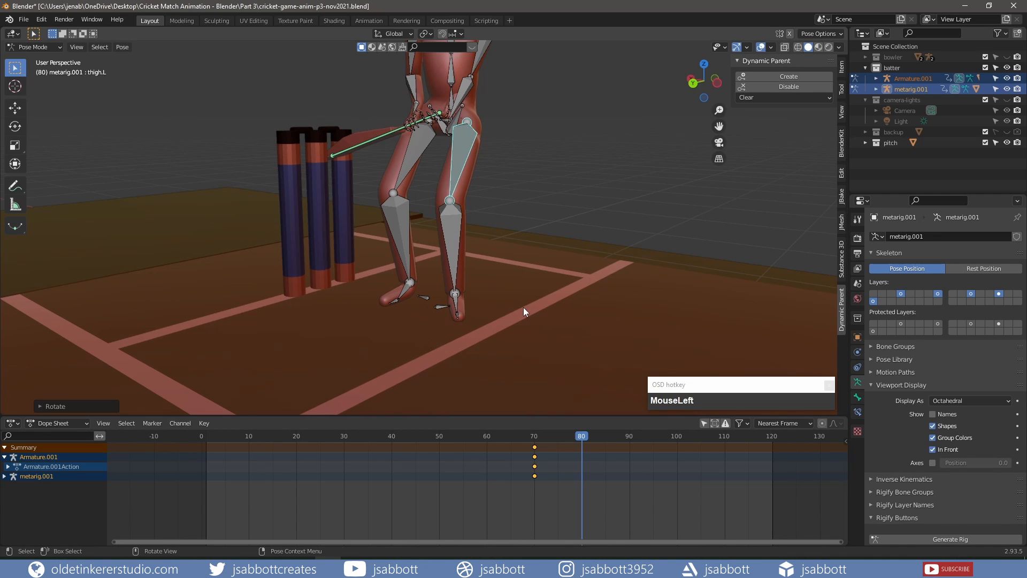
- Move the left shin bone upward with Auto IK to bend the left knee, and turn Auto IK off
{"action": "left_click", "coordinate": [454, 252]}
{"action": "middle_click_drag", "start_coordinate": [547, 282], "coordinate": [411, 268]}
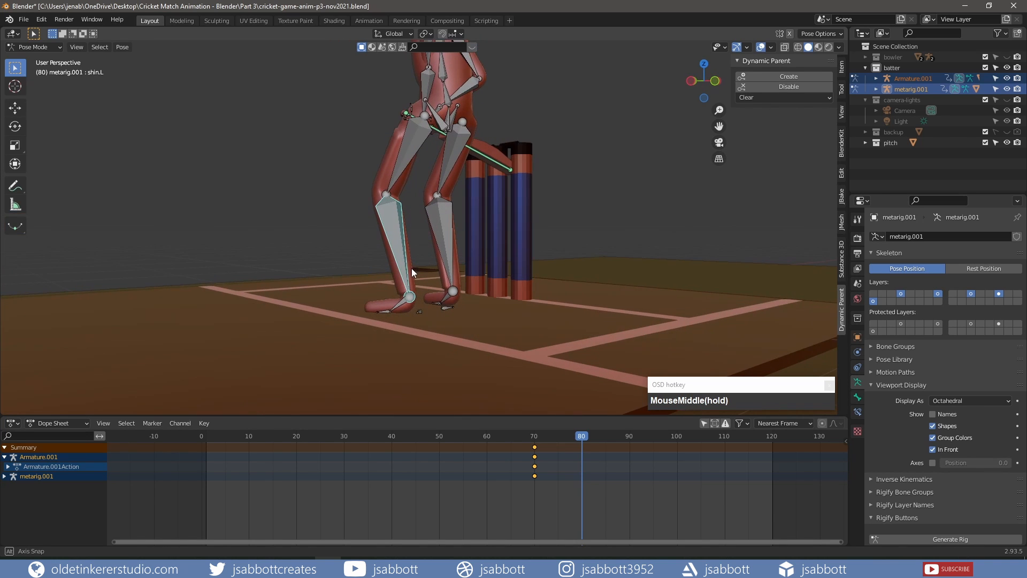
{"action": "left_click", "coordinate": [841, 113]}
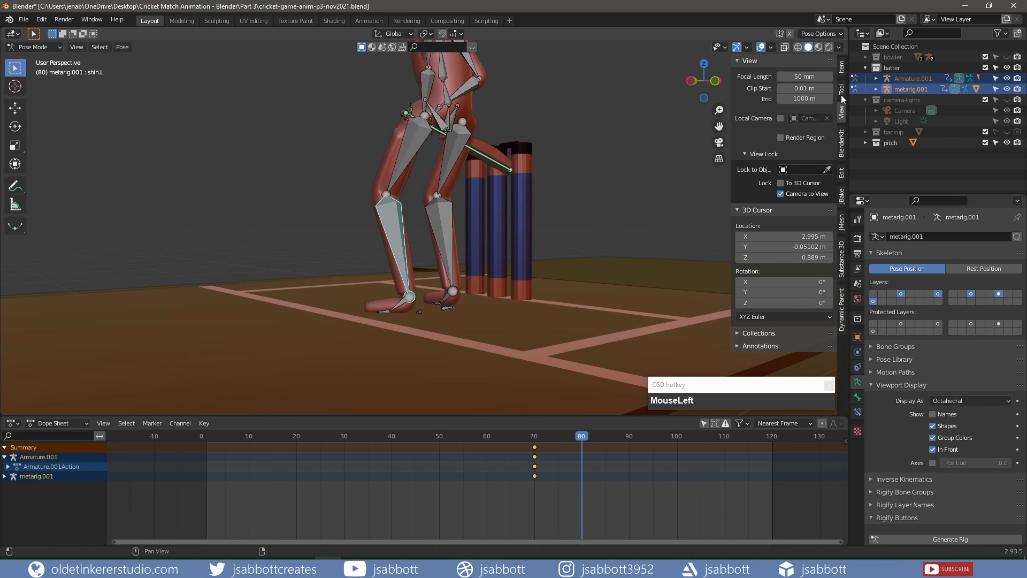
{"action": "left_click", "coordinate": [842, 92]}
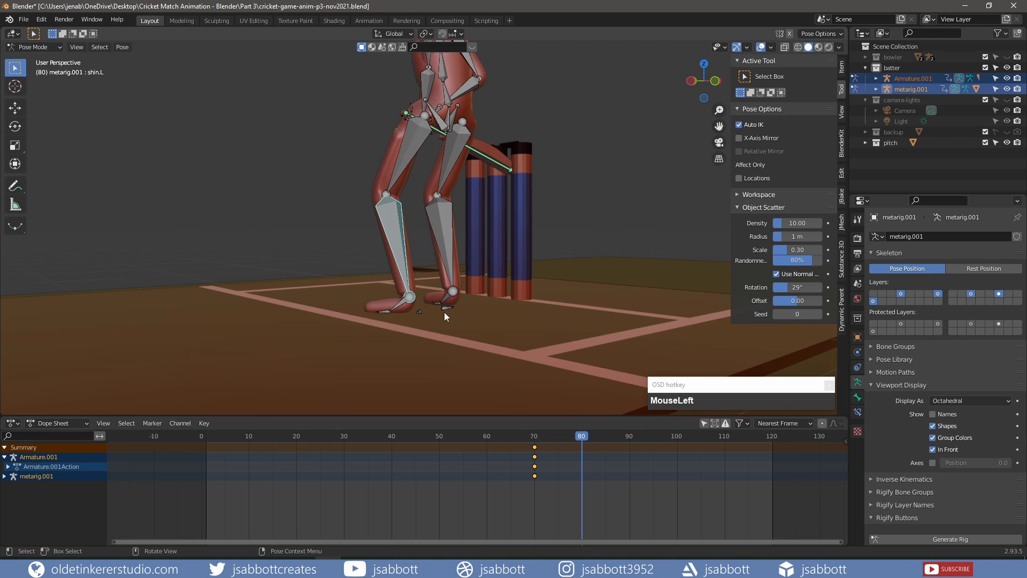
{"action": "middle_click_drag", "start_coordinate": [444, 312], "coordinate": [482, 316]}
{"action": "key", "text": "g"}
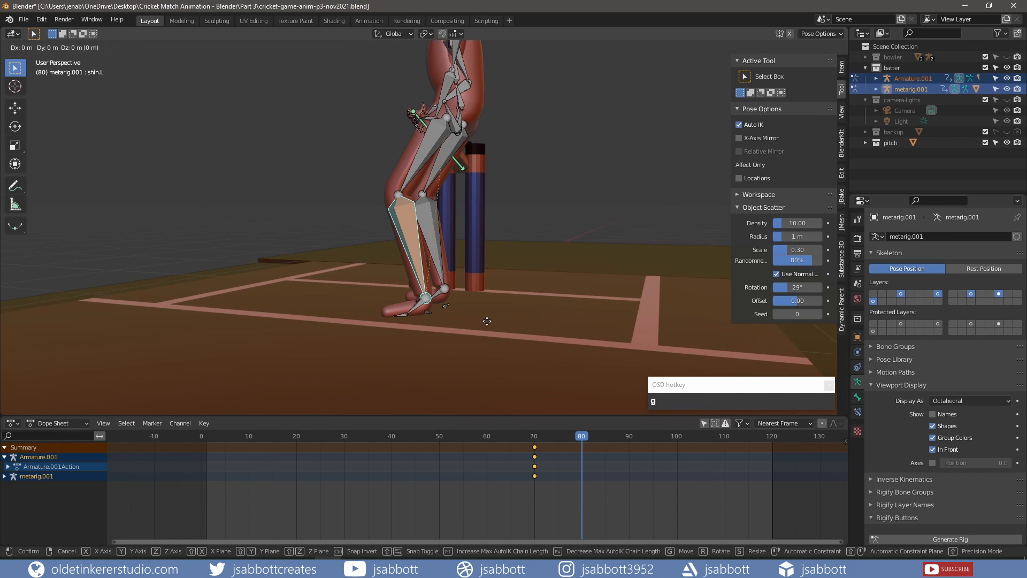
{"action": "left_click", "coordinate": [503, 296]}
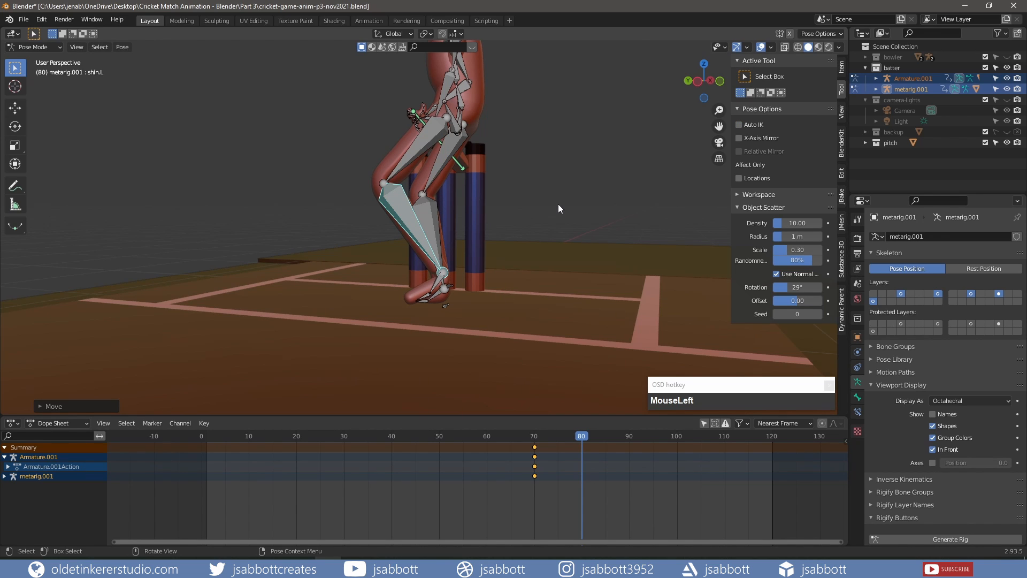
- Lower all of the batter's and bat's bones along global Z in front view so the raised left foot reaches the pitch
{"action": "key", "text": "KP_1"}
{"action": "key", "text": "a"}
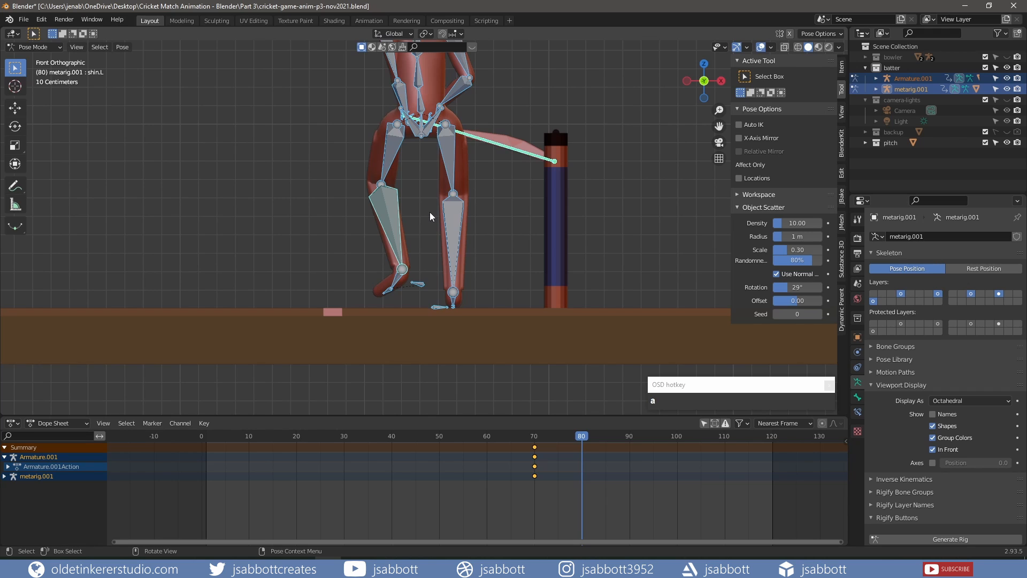
{"action": "key", "text": "g"}
{"action": "key", "text": "z"}
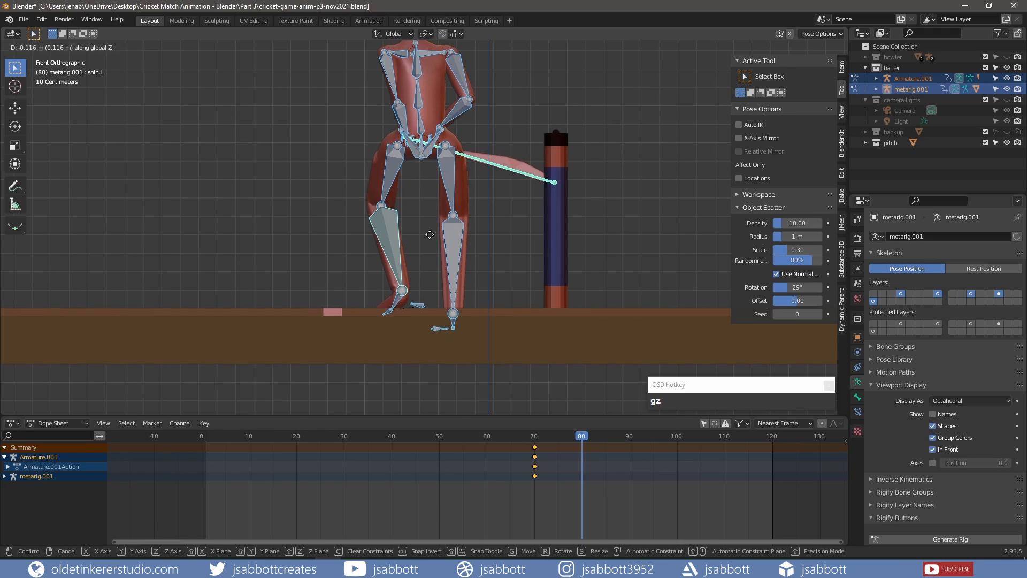
{"action": "left_click", "coordinate": [430, 248]}
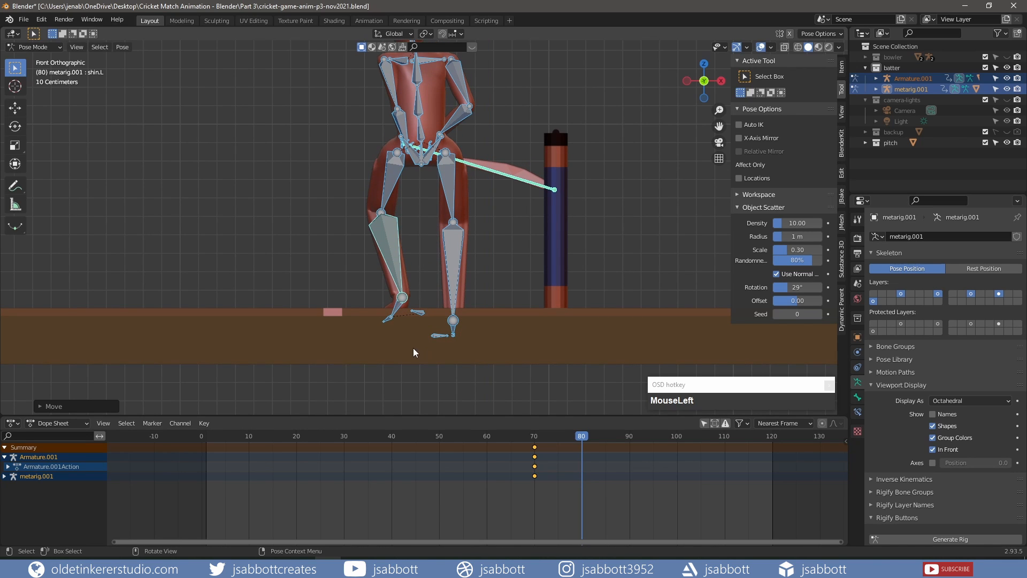
- Rotate the left foot bone foot.L about 30° so the foot lies flat on the pitch
{"action": "left_click", "coordinate": [396, 312]}
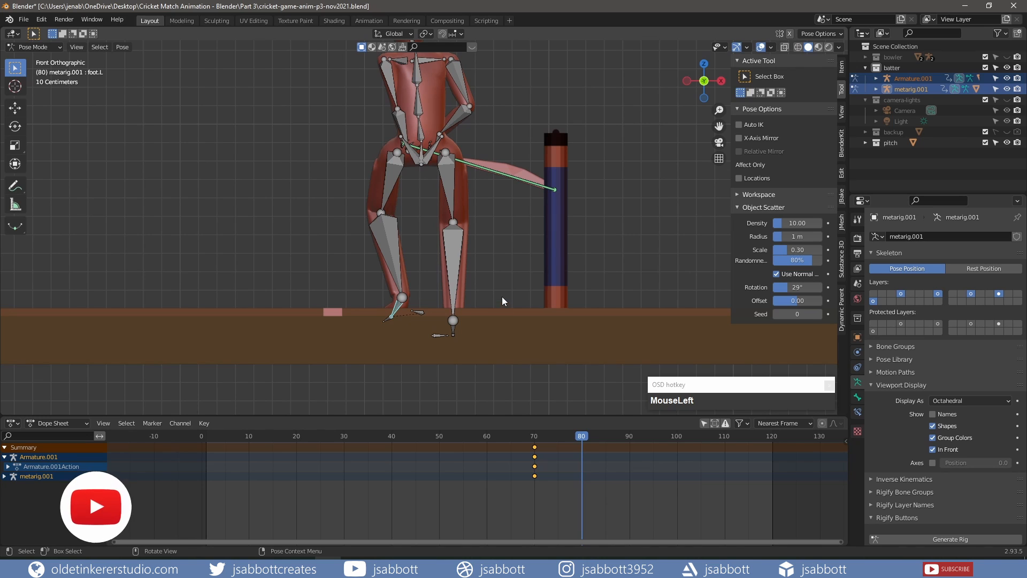
{"action": "key", "text": "r"}
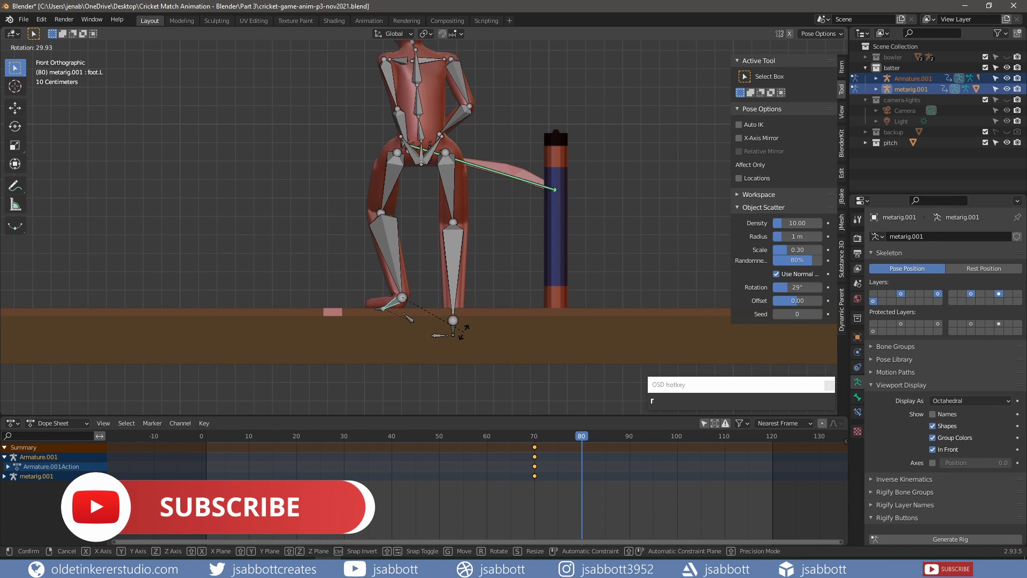
{"action": "left_click", "coordinate": [459, 330]}
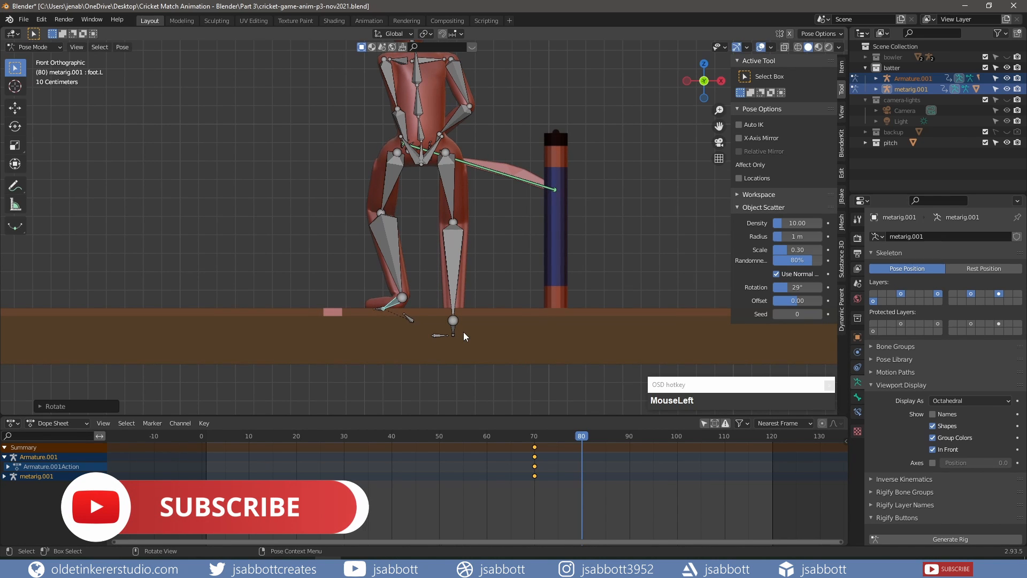
- Rotate the right thigh bone thigh.R about -32° around global Y to spread the right leg toward the wicket
{"action": "left_click", "coordinate": [448, 195]}
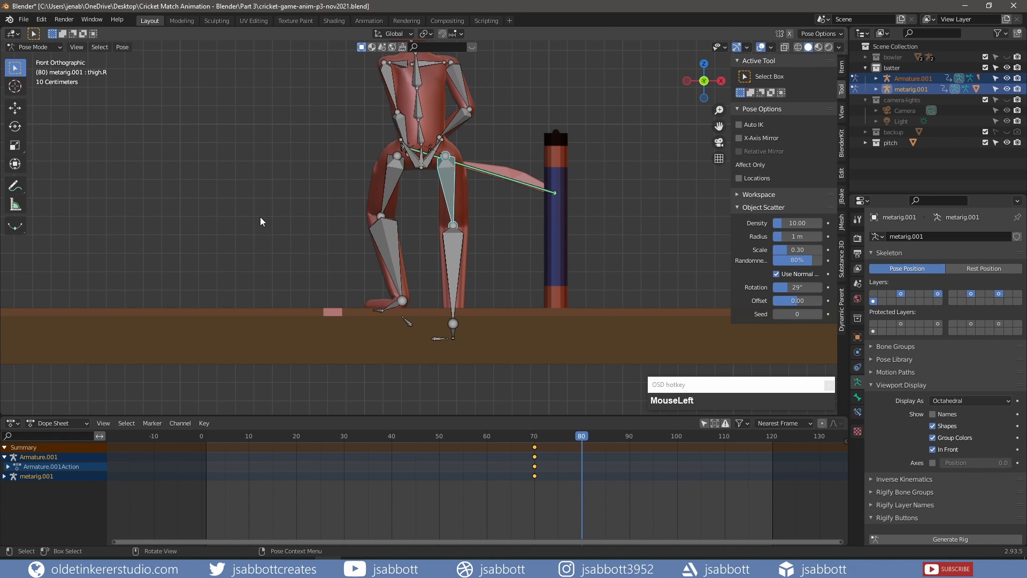
{"action": "middle_click_drag", "start_coordinate": [260, 221], "coordinate": [438, 233]}
{"action": "scroll", "coordinate": [444, 238], "scroll_direction": "down", "scroll_amount": 2}
{"action": "key", "text": "r"}
{"action": "key", "text": "y"}
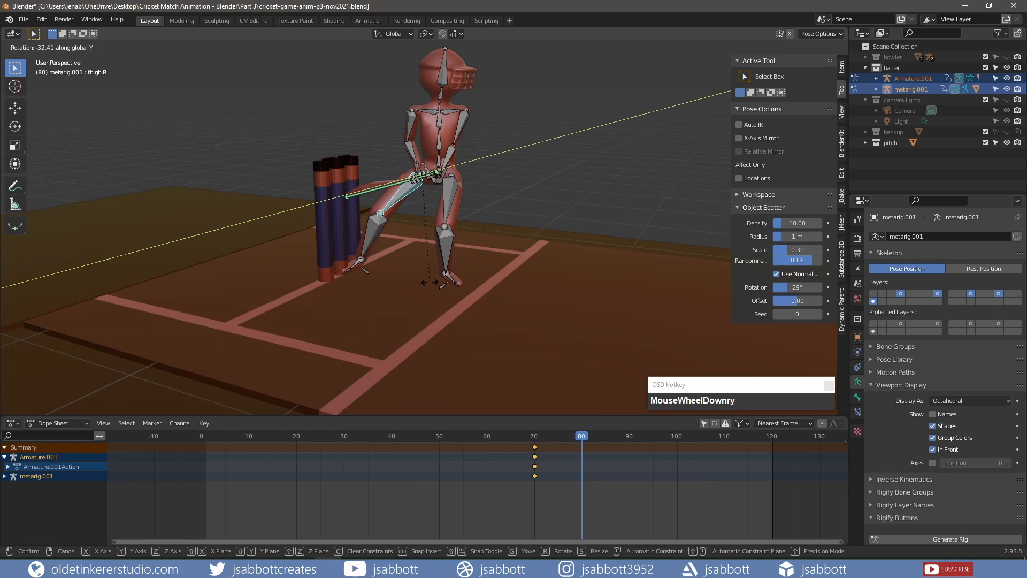
{"action": "left_click", "coordinate": [430, 282]}
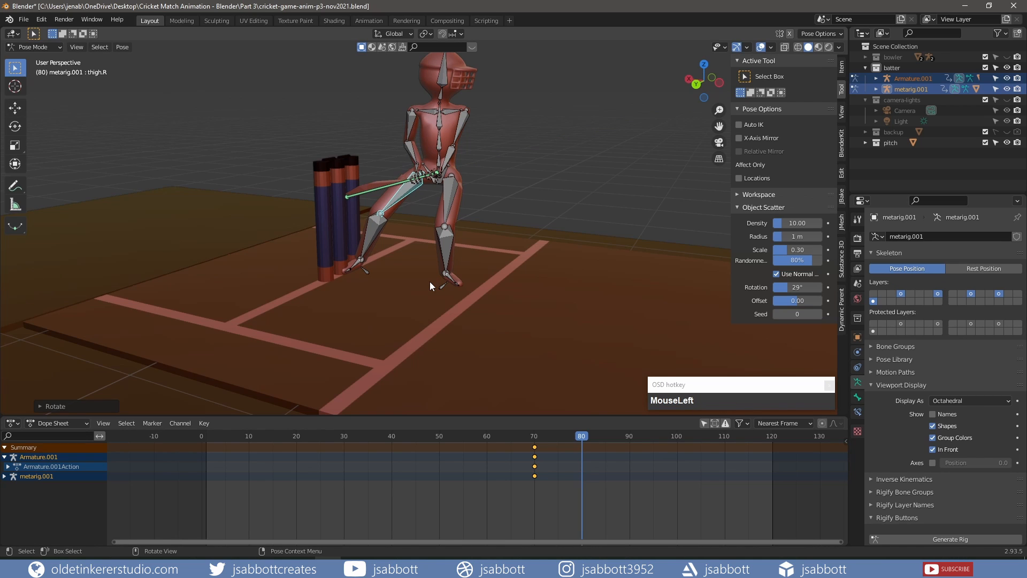
- Select both hand bones, hand.L and hand.R, and rotate them together around global Y
{"action": "left_click", "coordinate": [439, 161]}
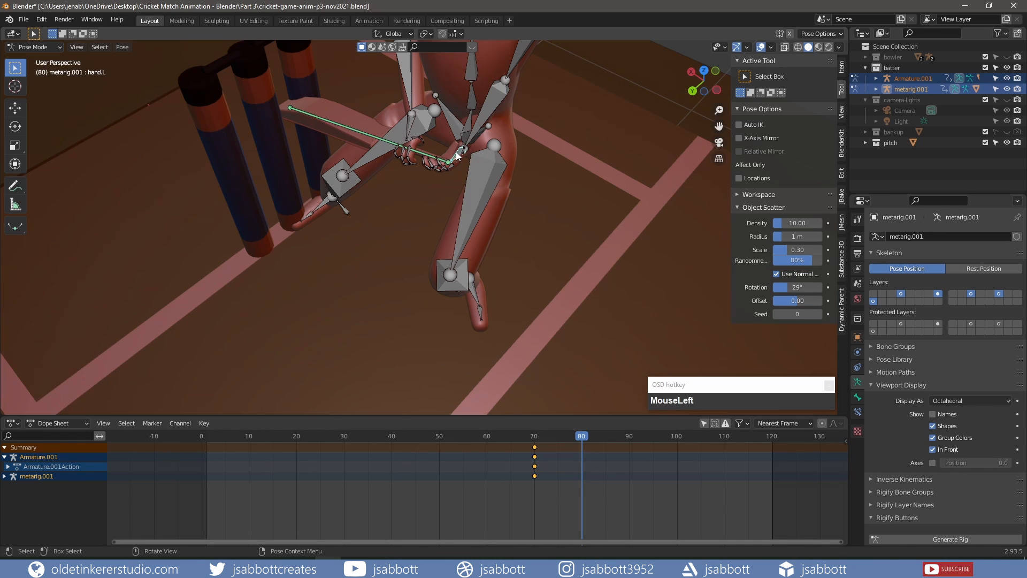
{"action": "left_click", "coordinate": [410, 130], "text": "shift"}
{"action": "left_click", "coordinate": [411, 130], "text": "shift"}
{"action": "middle_click_drag", "start_coordinate": [412, 210], "coordinate": [428, 186]}
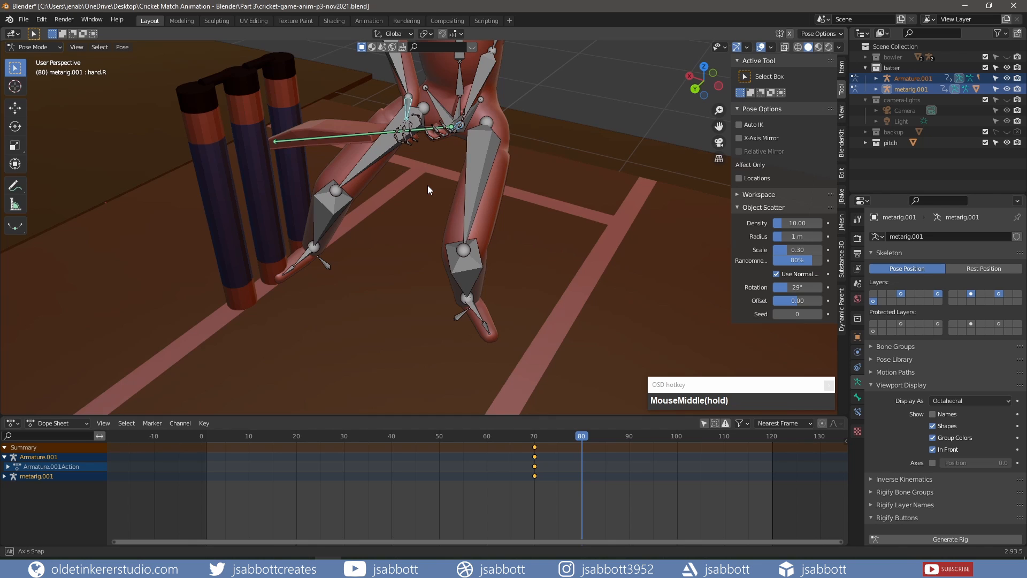
{"action": "middle_click_drag", "start_coordinate": [428, 185], "coordinate": [553, 142]}
{"action": "key", "text": "r"}
{"action": "key", "text": "y"}
{"action": "left_click", "coordinate": [517, 226]}
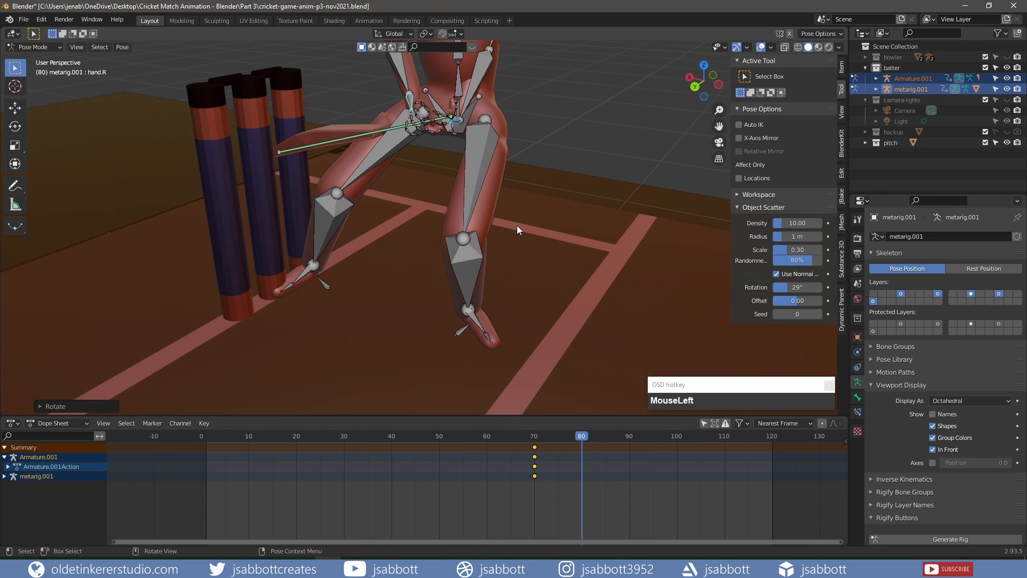
- Try rotating both hand bones around global X and moving them freely, undoing each change
{"action": "middle_click_drag", "start_coordinate": [398, 204], "coordinate": [443, 172]}
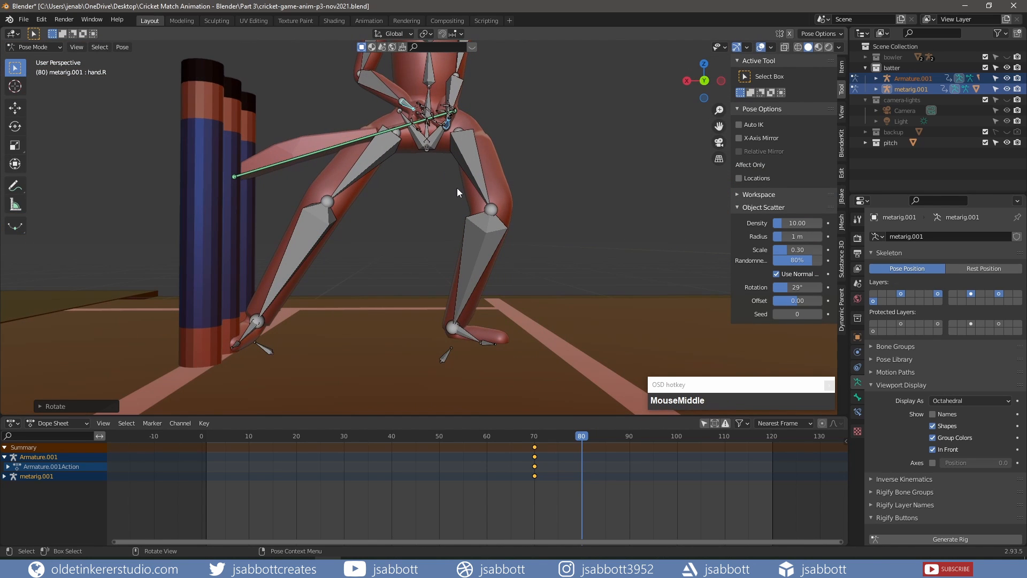
{"action": "scroll", "coordinate": [457, 187], "scroll_direction": "down", "scroll_amount": 3}
{"action": "key", "text": "r"}
{"action": "key", "text": "x"}
{"action": "left_click", "coordinate": [435, 184]}
{"action": "key", "text": "ctrl+z"}
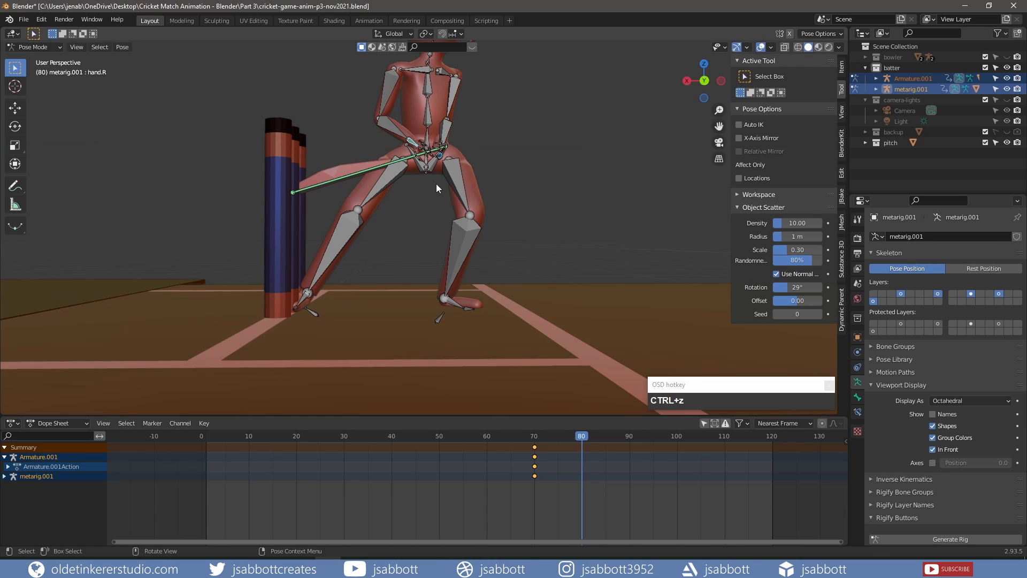
{"action": "key", "text": "g"}
{"action": "left_click", "coordinate": [464, 207]}
{"action": "key", "text": "ctrl+z"}
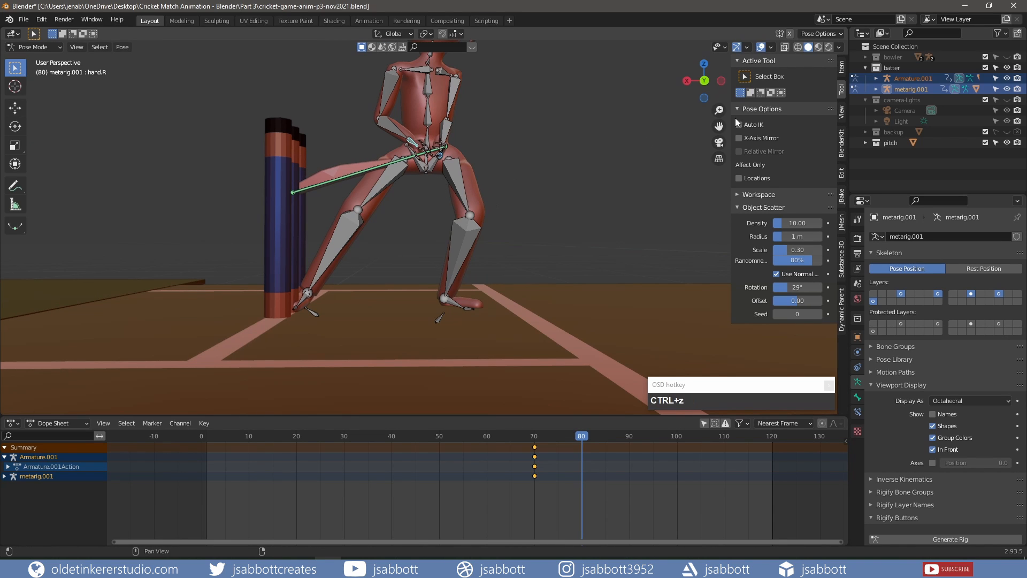
- Turn on Auto IK and shift both hand bones slightly along global X, about -0.009 m
{"action": "left_click", "coordinate": [739, 124]}
{"action": "key", "text": "g"}
{"action": "key", "text": "x"}
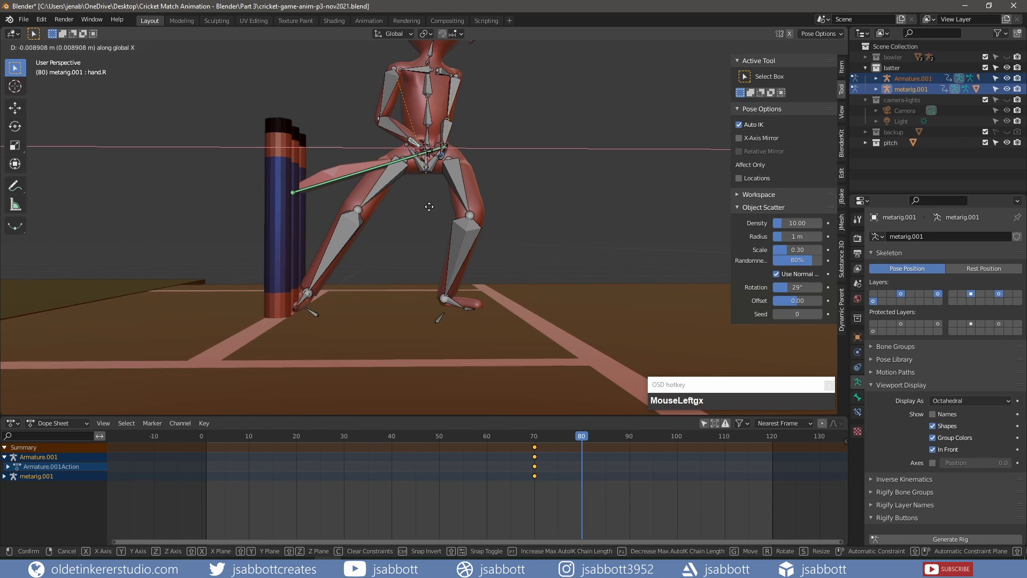
{"action": "left_click", "coordinate": [429, 206]}
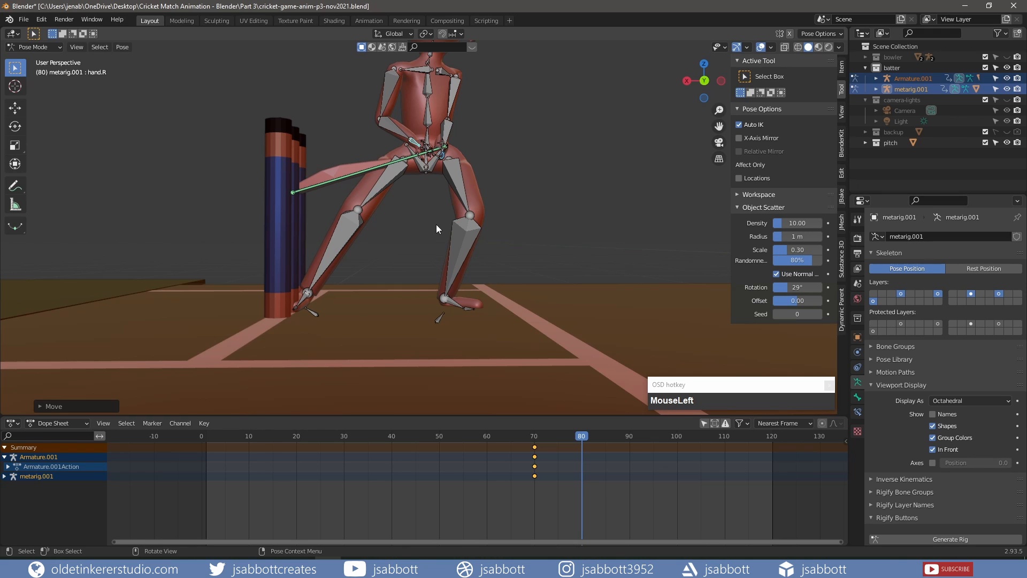
- Rotate the bat's bone in Armature.001 around global Y so the handle end points upward
{"action": "left_click", "coordinate": [397, 160]}
{"action": "key", "text": "r"}
{"action": "key", "text": "y"}
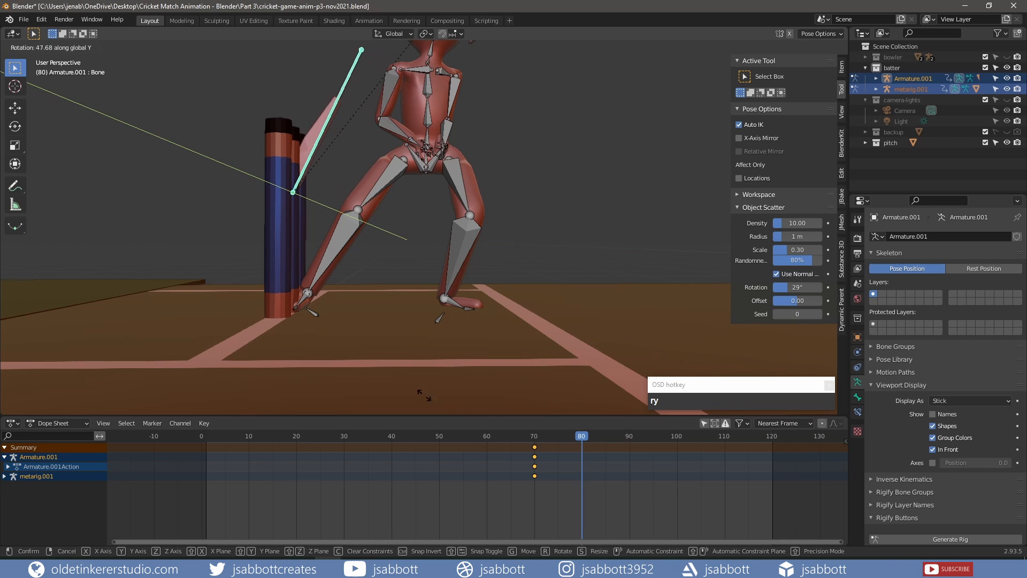
{"action": "left_click", "coordinate": [394, 354]}
- Move the bat's bone along global X until it is under the hands, and lower it about 0.6 m along global Z
{"action": "key", "text": "g"}
{"action": "key", "text": "x"}
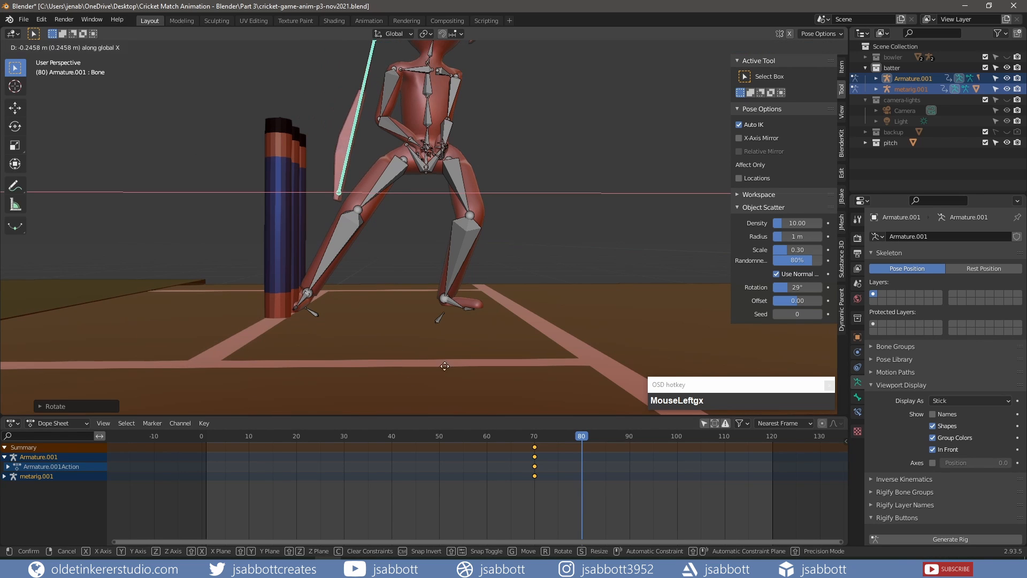
{"action": "left_click", "coordinate": [524, 370]}
{"action": "key", "text": "g"}
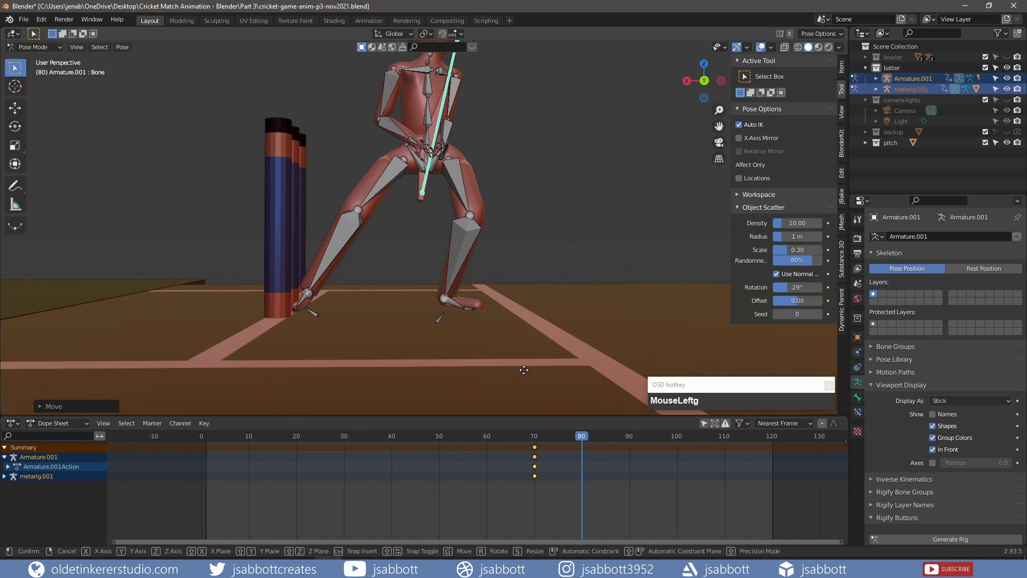
{"action": "key", "text": "z"}
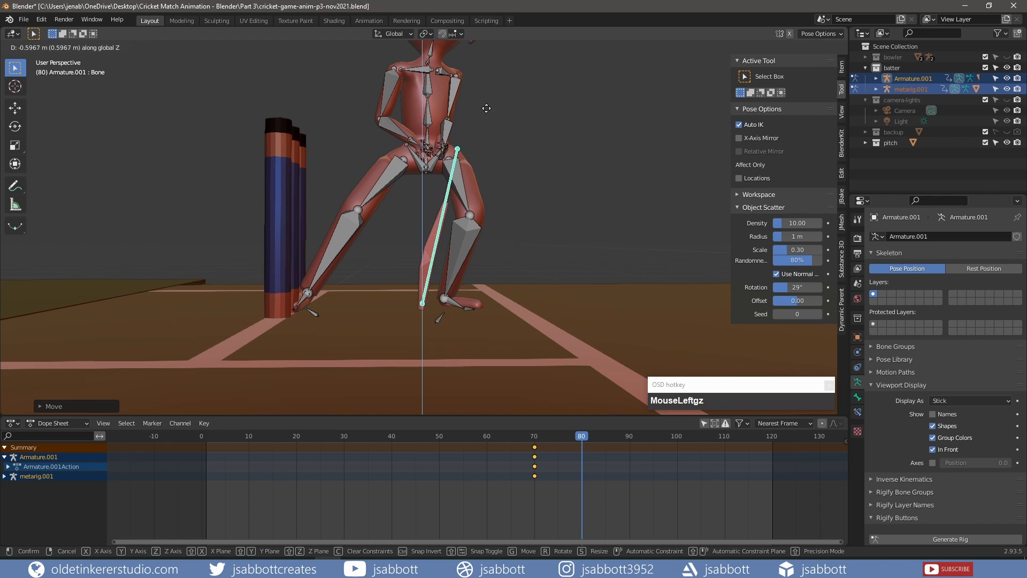
{"action": "left_click", "coordinate": [485, 120]}
- Shift the bat's bone about 0.15 m along global X and raise it about 0.13 m along global Z
{"action": "key", "text": "g"}
{"action": "key", "text": "x"}
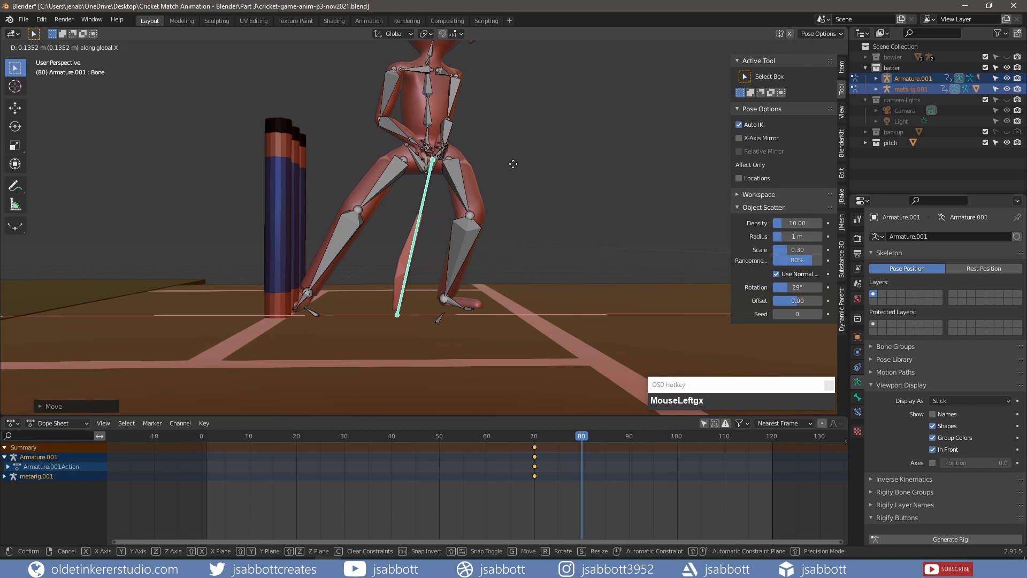
{"action": "left_click", "coordinate": [509, 163]}
{"action": "key", "text": "g"}
{"action": "key", "text": "z"}
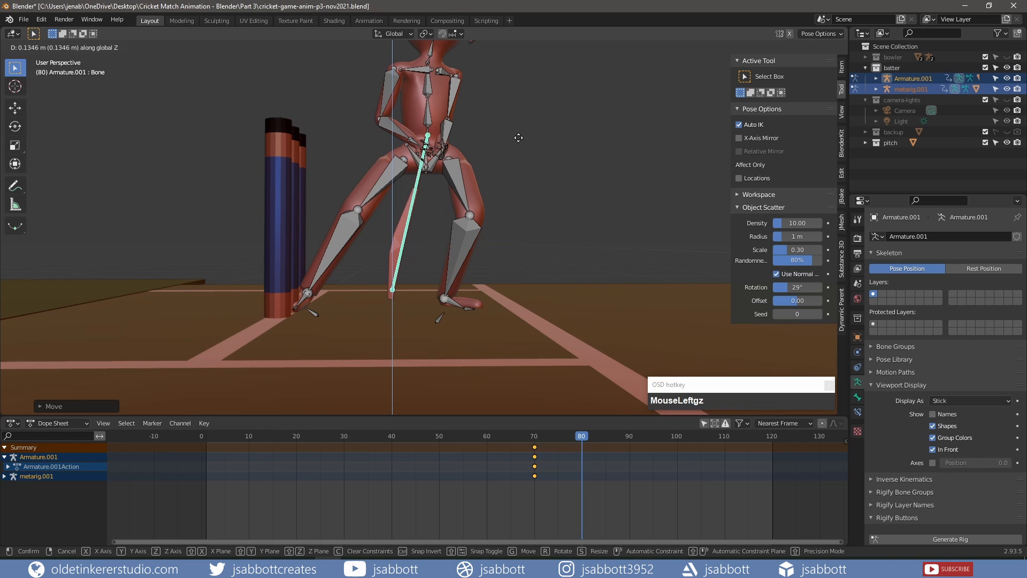
{"action": "left_click", "coordinate": [518, 138]}
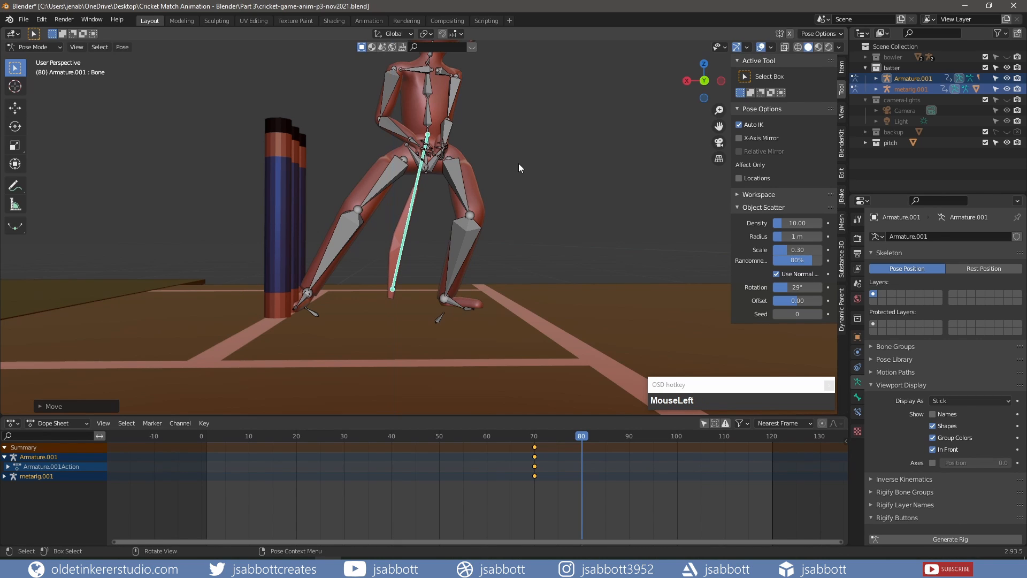
- Move the bat's bone freely so its handle sits inside the batter's grip
{"action": "middle_click_drag", "start_coordinate": [518, 163], "coordinate": [497, 219]}
{"action": "scroll", "coordinate": [465, 160], "scroll_direction": "up", "scroll_amount": 4}
{"action": "middle_click_drag", "start_coordinate": [435, 109], "coordinate": [455, 279], "text": "shift"}
{"action": "left_click", "coordinate": [456, 185]}
{"action": "middle_click_drag", "start_coordinate": [510, 227], "coordinate": [538, 285]}
{"action": "left_click", "coordinate": [459, 240]}
{"action": "left_click", "coordinate": [550, 277]}
{"action": "left_click", "coordinate": [525, 283]}
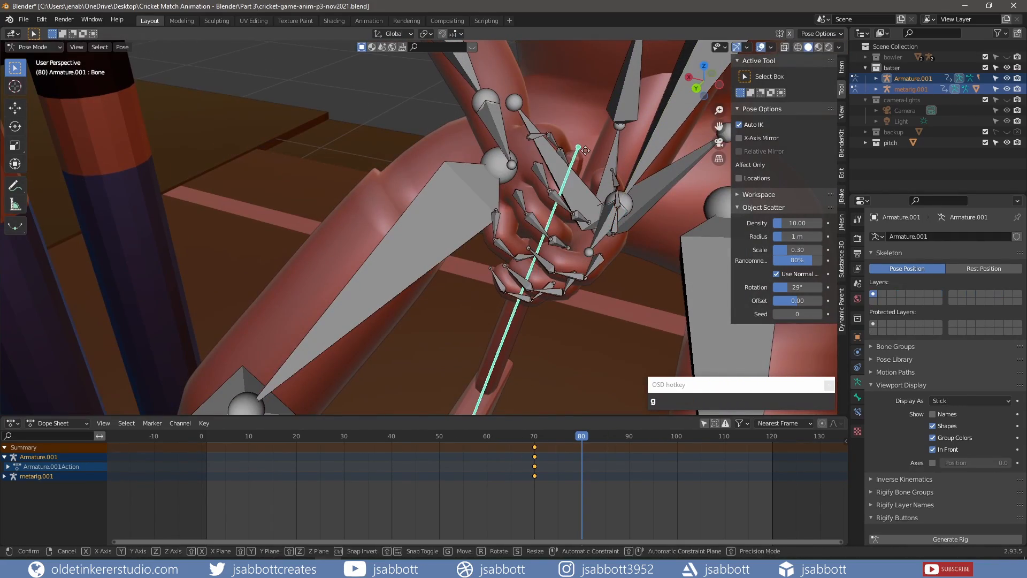
{"action": "key", "text": "g"}
{"action": "left_click", "coordinate": [540, 257]}
- Move the left hand bone, hand.L, closer to the bat's handle and rotate it around global X
{"action": "left_click", "coordinate": [600, 233]}
{"action": "key", "text": "g"}
{"action": "left_click", "coordinate": [596, 240]}
{"action": "key", "text": "r"}
{"action": "key", "text": "x"}
{"action": "left_click", "coordinate": [601, 315]}
{"action": "middle_click_drag", "start_coordinate": [601, 315], "coordinate": [621, 290]}
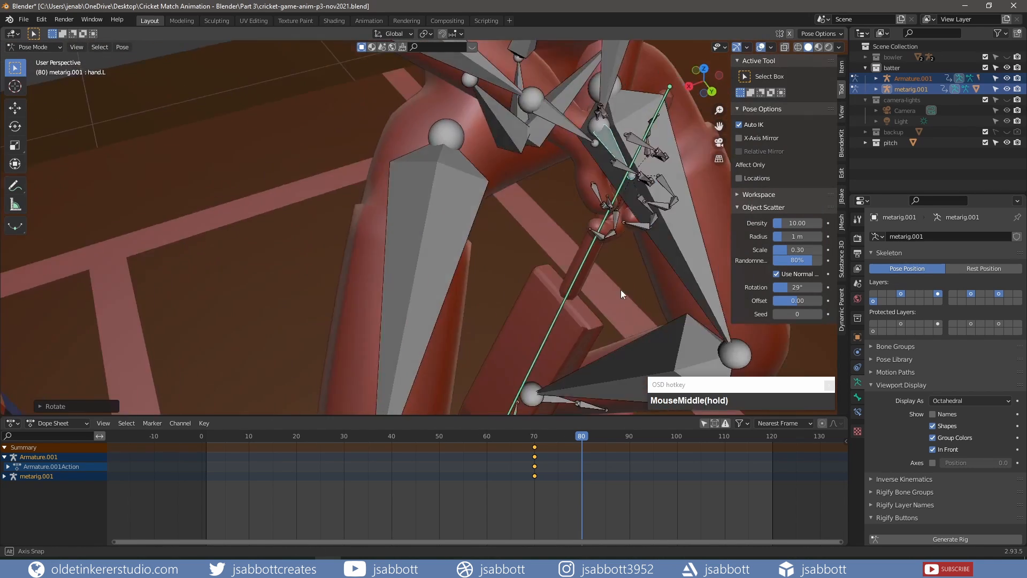
- Move the right hand bone, hand.R, onto the bat's handle
{"action": "scroll", "coordinate": [588, 278], "scroll_direction": "down", "scroll_amount": 5}
{"action": "scroll", "coordinate": [514, 235], "scroll_direction": "up", "scroll_amount": 4}
{"action": "left_click", "coordinate": [486, 179]}
{"action": "key", "text": "g"}
{"action": "left_click", "coordinate": [503, 209]}
{"action": "scroll", "coordinate": [511, 238], "scroll_direction": "down", "scroll_amount": 3}
{"action": "scroll", "coordinate": [512, 240], "scroll_direction": "down", "scroll_amount": 5}
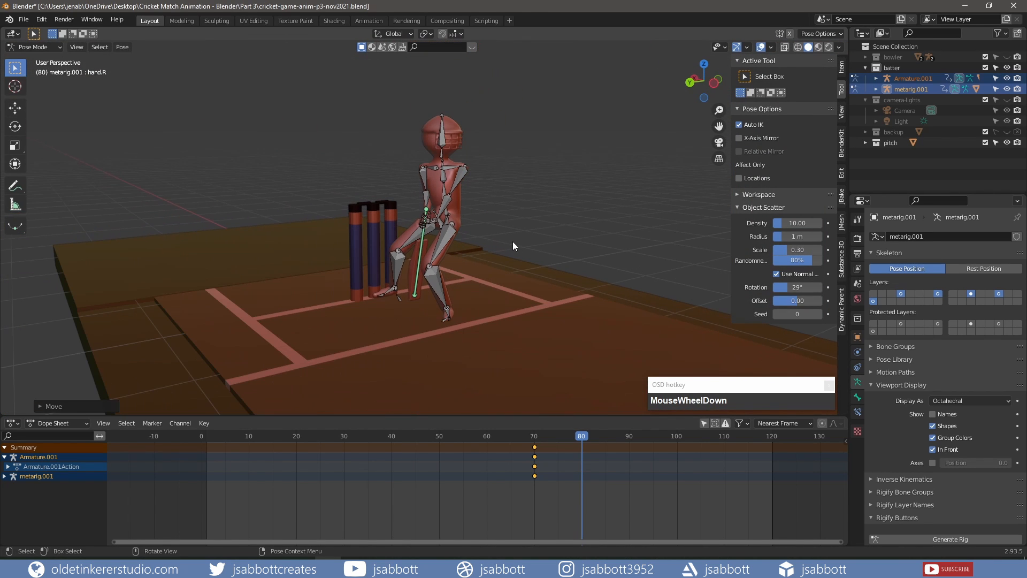
- Turn off Auto IK for metarig.001 and insert a keyframe for all bones of both armatures at frame 80
{"action": "left_click", "coordinate": [738, 124]}
{"action": "key", "text": "a"}
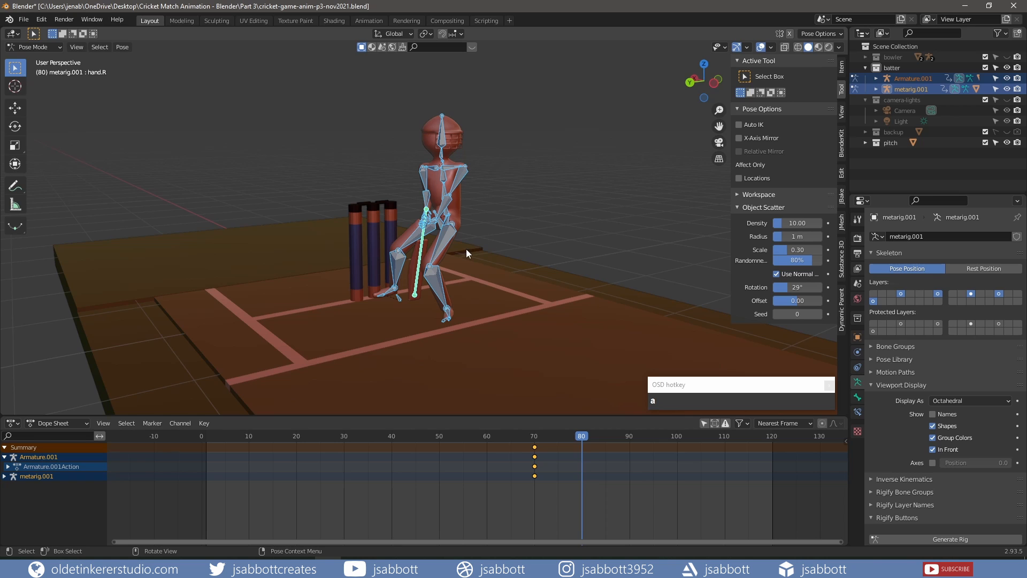
{"action": "middle_click_drag", "start_coordinate": [455, 257], "coordinate": [504, 266]}
{"action": "key", "text": "g"}
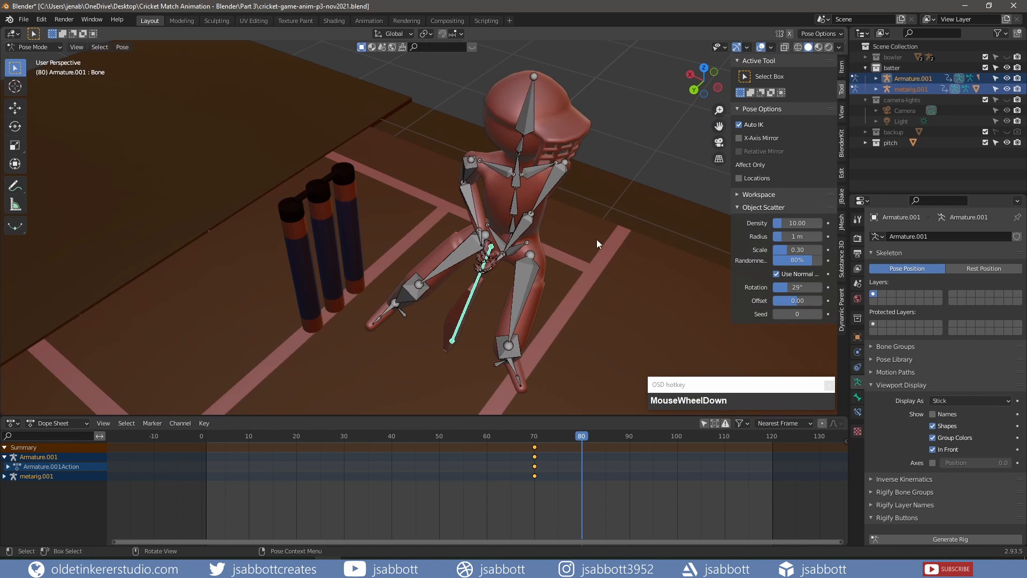
{"action": "key", "text": "a"}
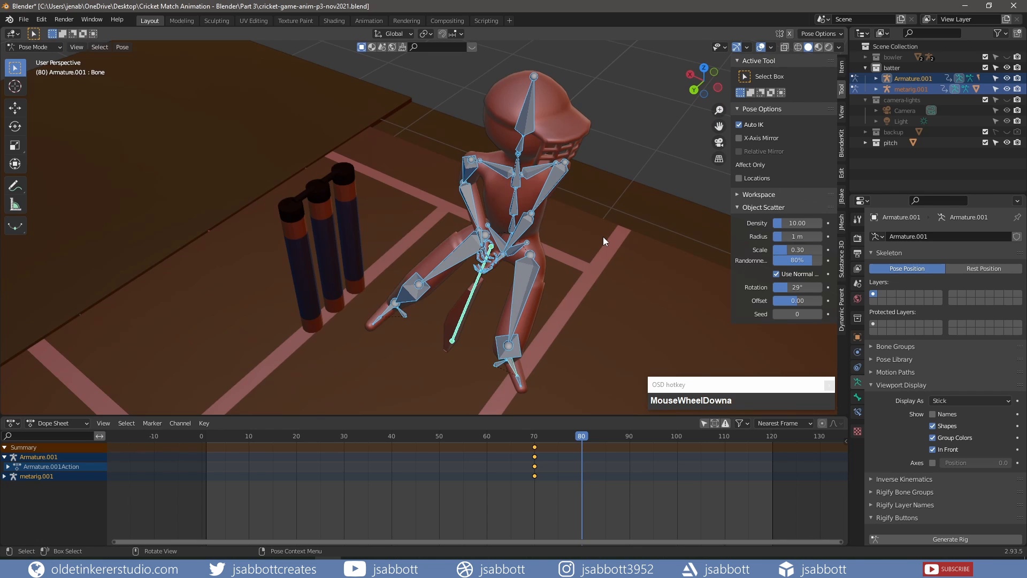
{"action": "key", "text": "i"}
{"action": "left_click", "coordinate": [602, 236]}
- Go to frame 85 and save the file
{"action": "scroll", "coordinate": [589, 260], "scroll_direction": "down", "scroll_amount": 2}
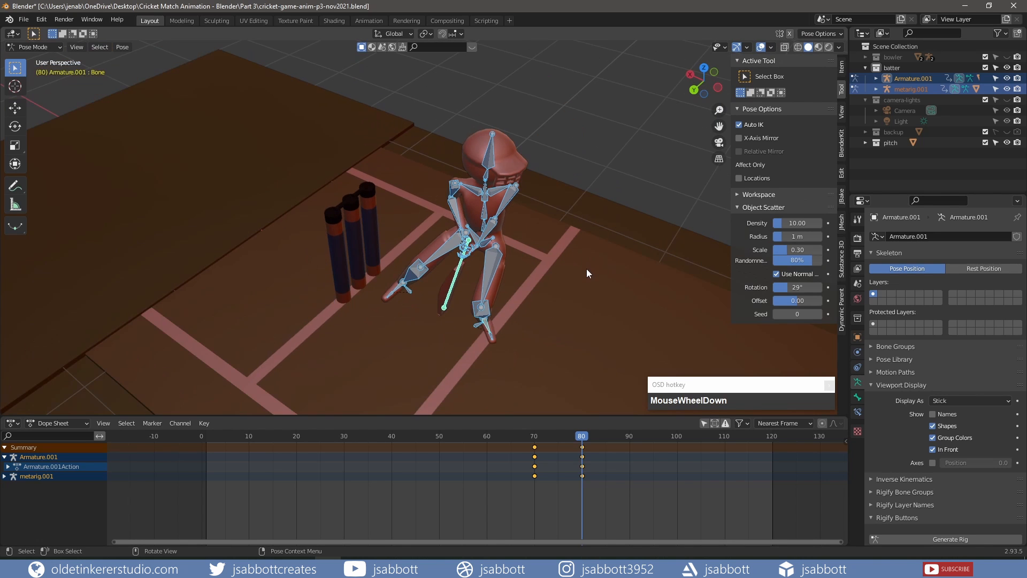
{"action": "scroll", "coordinate": [587, 269], "scroll_direction": "down", "scroll_amount": 1}
{"action": "middle_click_drag", "start_coordinate": [551, 310], "coordinate": [546, 253]}
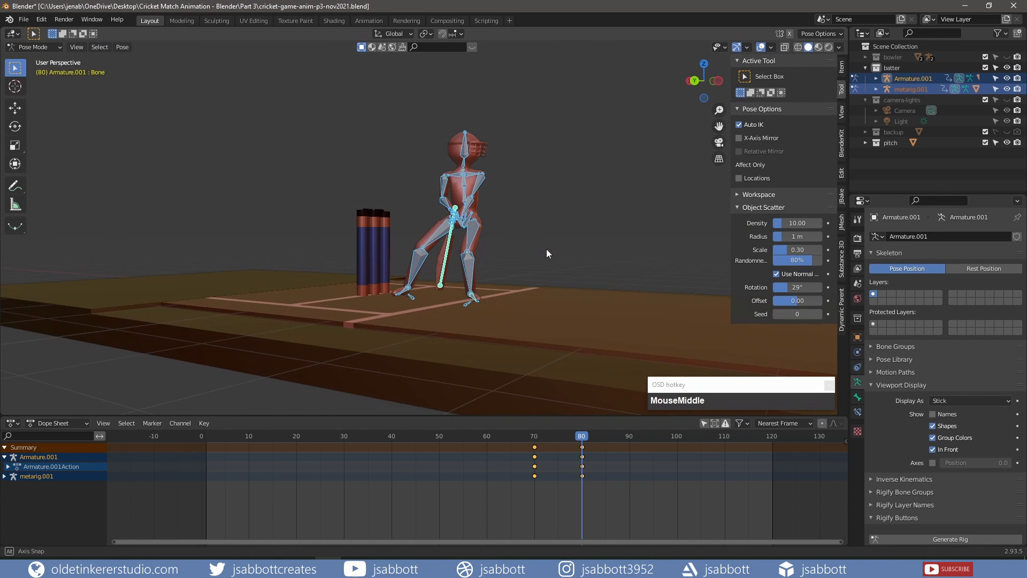
{"action": "left_click", "coordinate": [604, 436]}
{"action": "key", "text": "ctrl+s"}
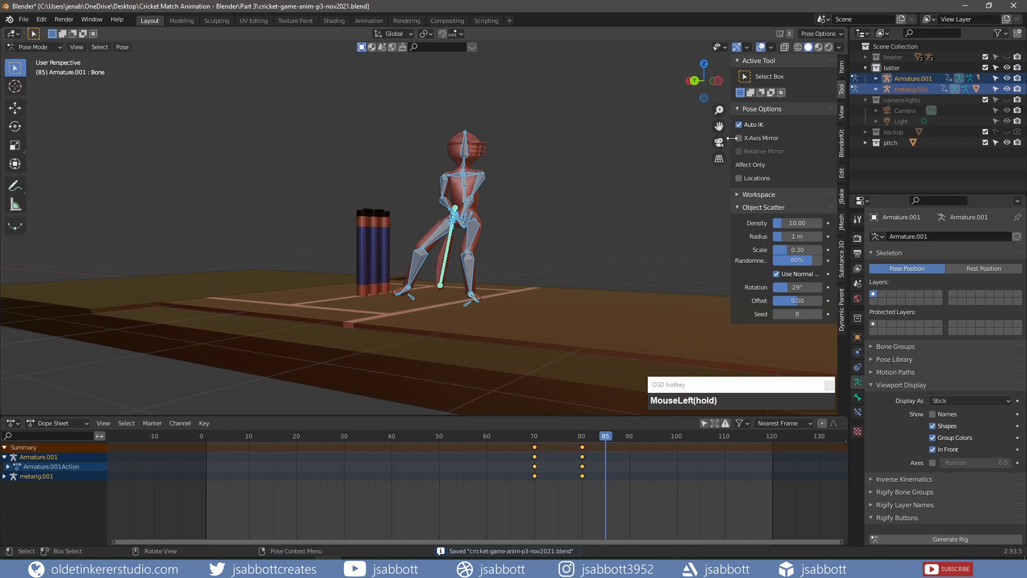
- Clear the bone selection and select both hand bones, hand.L and hand.R, in the back orthographic view
{"action": "middle_click_drag", "start_coordinate": [614, 203], "coordinate": [555, 200], "text": "shift"}
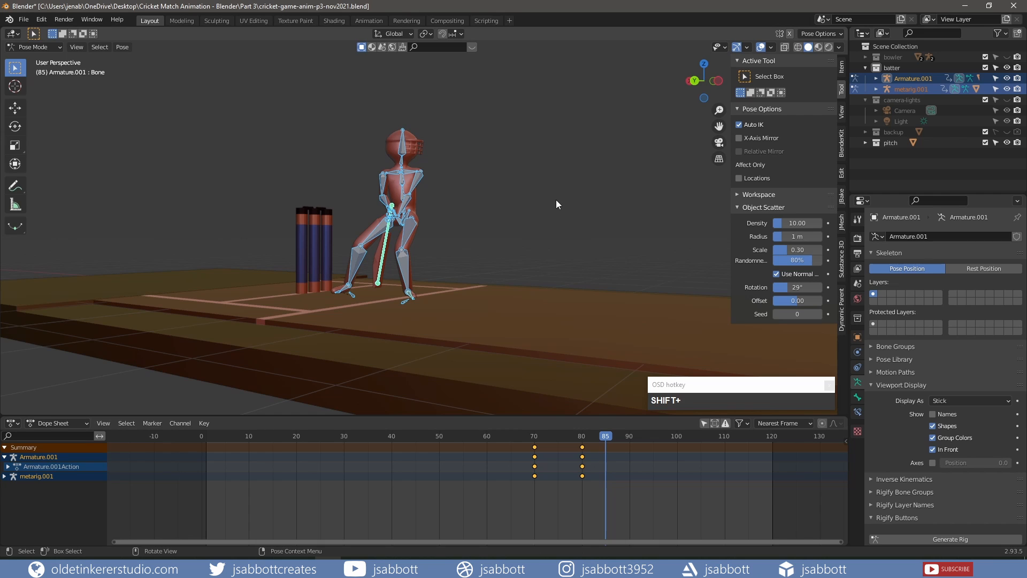
{"action": "scroll", "coordinate": [415, 237], "scroll_direction": "up", "scroll_amount": 5}
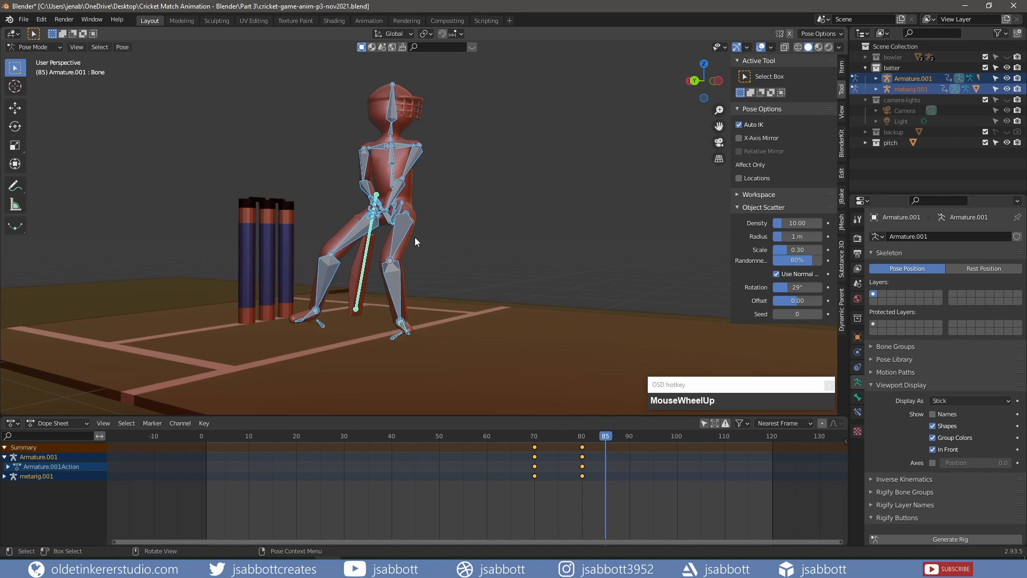
{"action": "middle_click_drag", "start_coordinate": [413, 236], "coordinate": [484, 281], "text": "shift"}
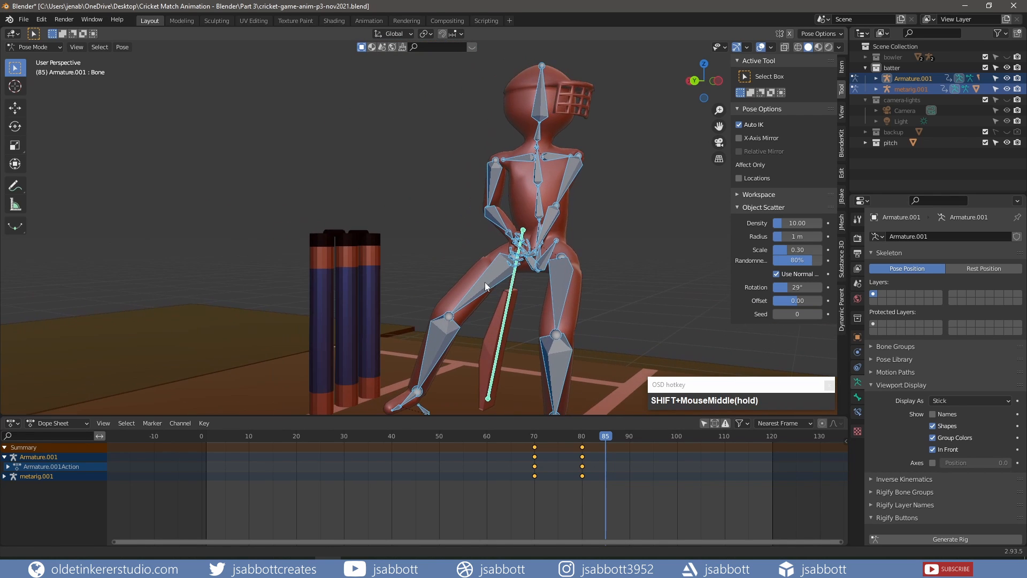
{"action": "scroll", "coordinate": [510, 288], "scroll_direction": "up", "scroll_amount": 2}
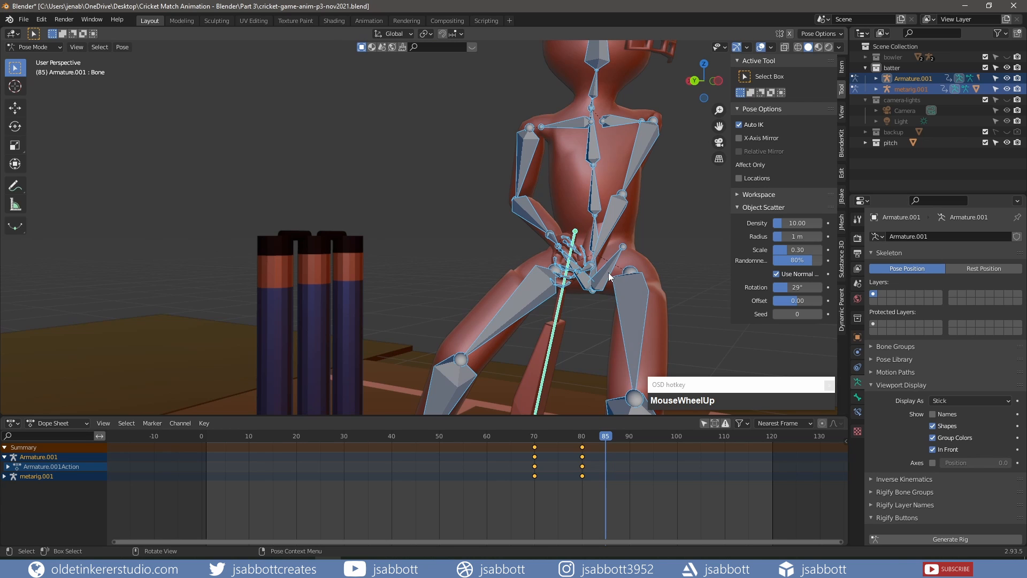
{"action": "key", "text": "alt+a"}
{"action": "left_click", "coordinate": [588, 269]}
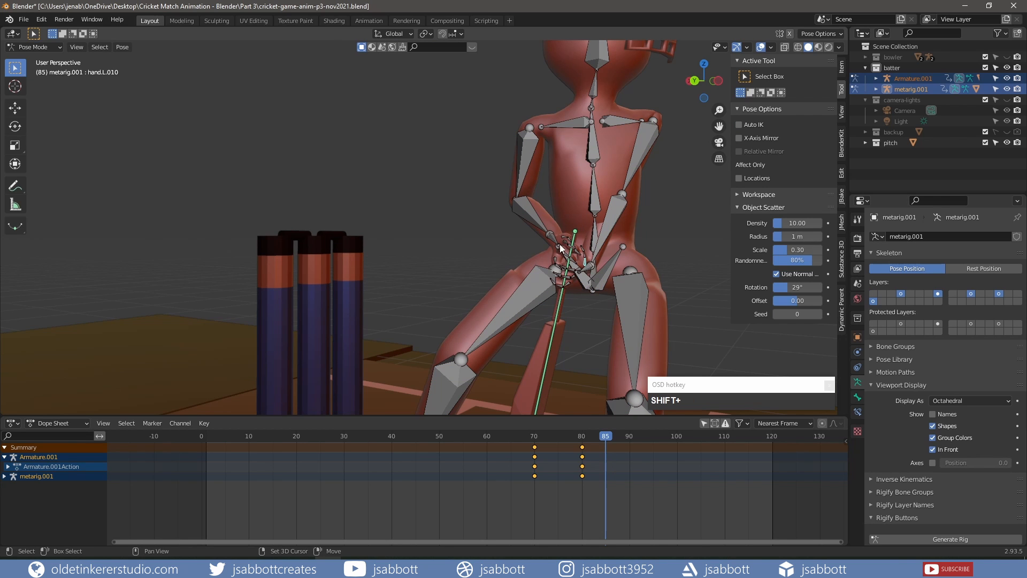
{"action": "middle_click_drag", "start_coordinate": [538, 245], "coordinate": [567, 268]}
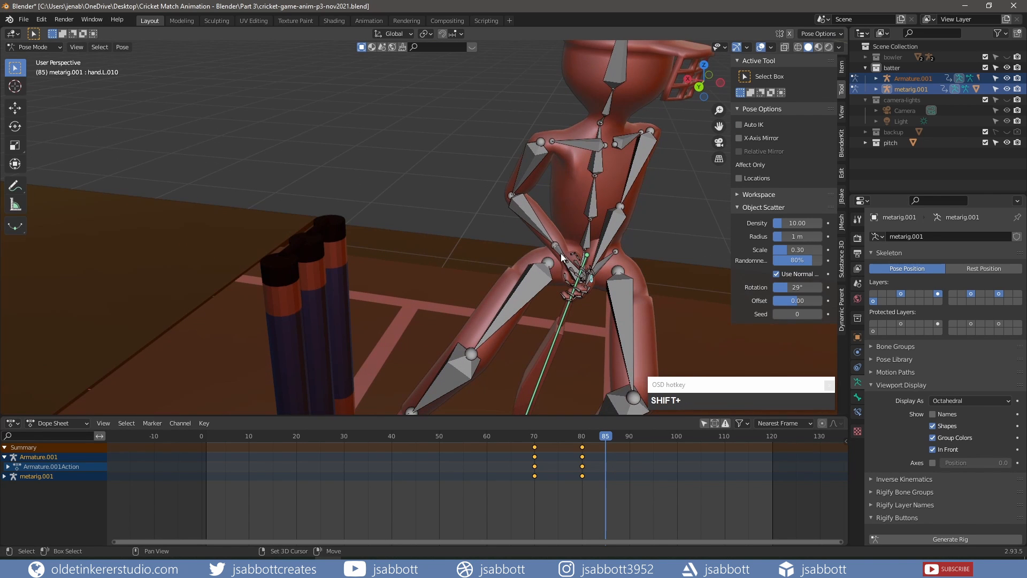
{"action": "middle_click_drag", "start_coordinate": [620, 322], "coordinate": [475, 232]}
{"action": "key", "text": "ctrl+KP_1"}
{"action": "scroll", "coordinate": [510, 238], "scroll_direction": "down", "scroll_amount": 1}
{"action": "scroll", "coordinate": [475, 228], "scroll_direction": "up", "scroll_amount": 4}
{"action": "left_click", "coordinate": [475, 231]}
{"action": "key", "text": "ctrl+KP_1"}
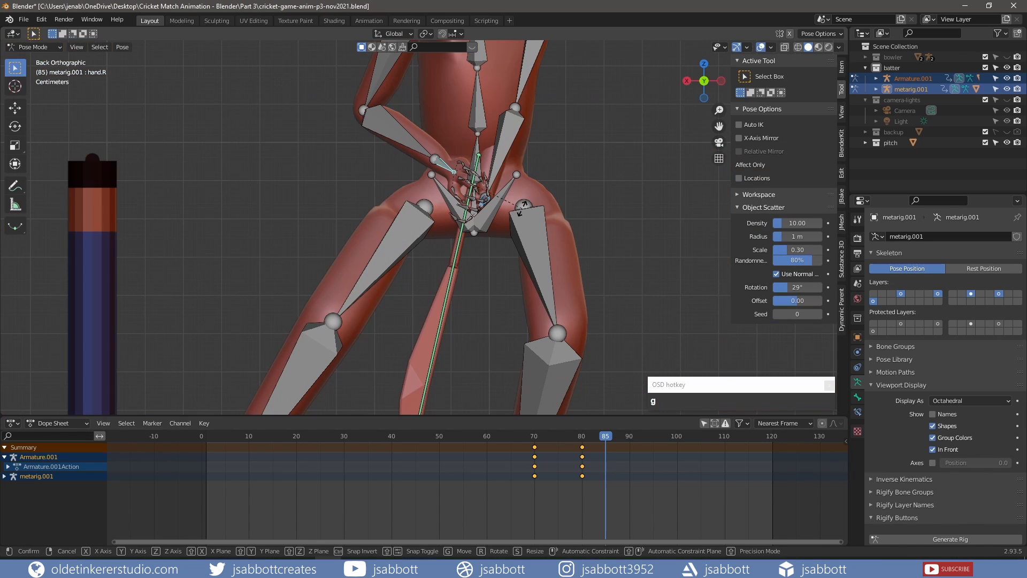
- Turn on Auto IK for metarig.001 and move both hand bones away from the stumps, toward the front leg
{"action": "key", "text": "g"}
{"action": "left_click", "coordinate": [525, 209]}
{"action": "left_click", "coordinate": [739, 125]}
{"action": "key", "text": "g"}
{"action": "left_click", "coordinate": [528, 230]}
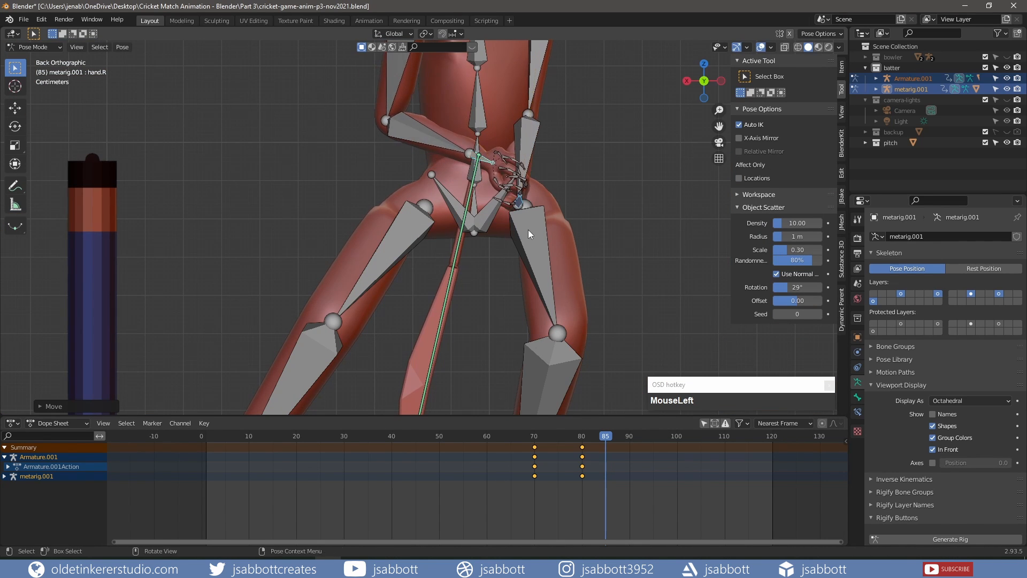
- In the back view, move hand.L about -0.05 m in X and 0.01 m in Z, farther from the stumps
{"action": "middle_click_drag", "start_coordinate": [528, 230], "coordinate": [490, 212]}
{"action": "left_click", "coordinate": [499, 219]}
{"action": "key", "text": "ctrl+KP_1"}
{"action": "key", "text": "g"}
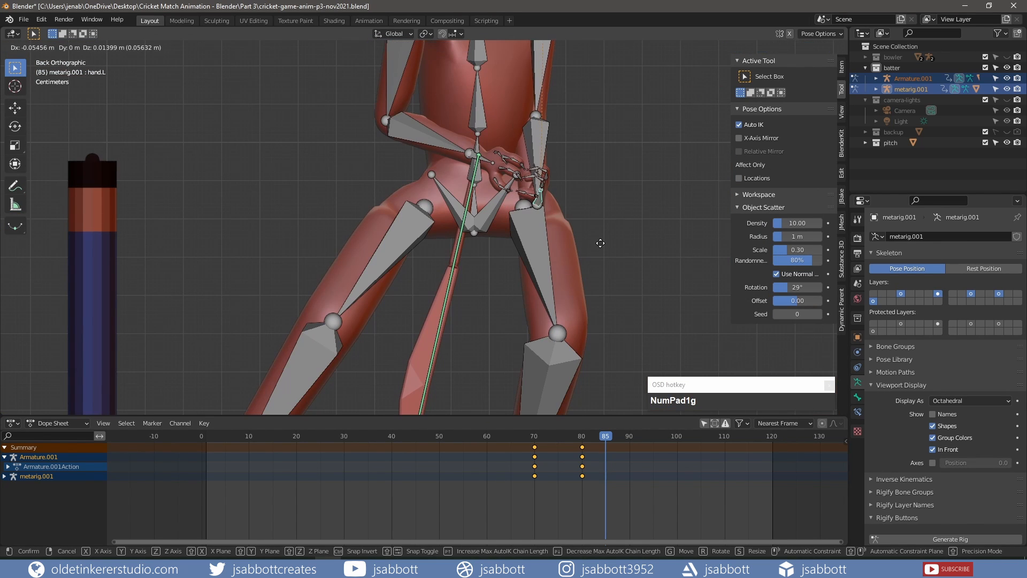
{"action": "left_click", "coordinate": [601, 252]}
- Add hand.R to the selection and rotate both hand bones slightly around global Y
{"action": "left_click", "coordinate": [487, 161], "text": "shift"}
{"action": "key", "text": "r"}
{"action": "key", "text": "y"}
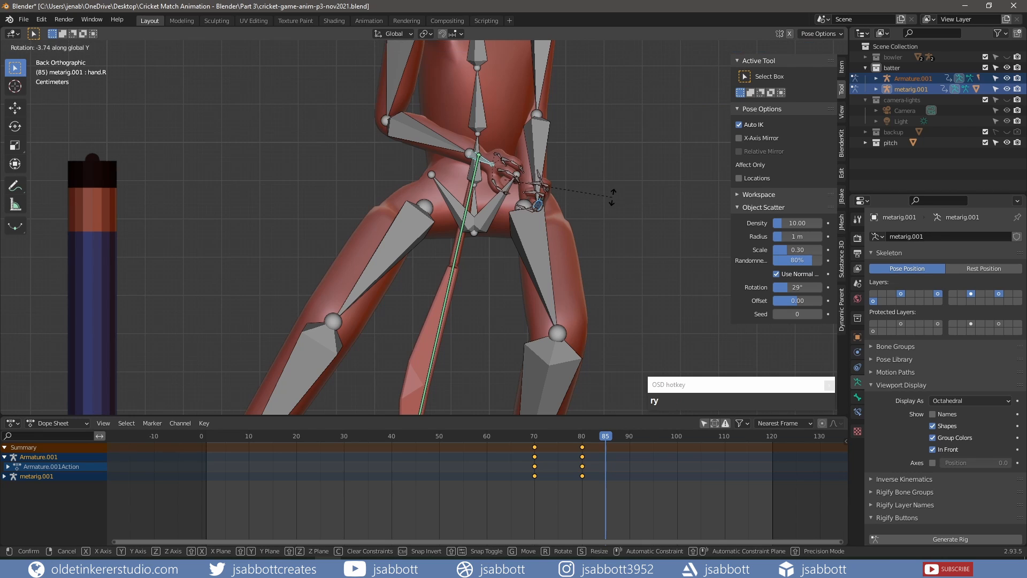
{"action": "left_click", "coordinate": [611, 210]}
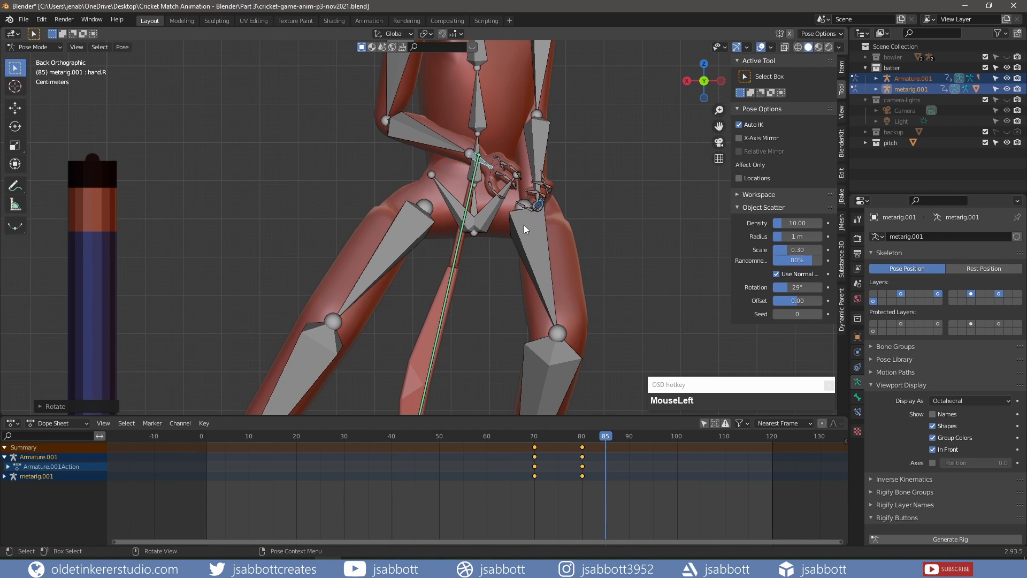
- Rotate the bat's bone around global Y so the blade swings forward, away from the stumps
{"action": "left_click", "coordinate": [466, 234]}
{"action": "key", "text": "r"}
{"action": "key", "text": "y"}
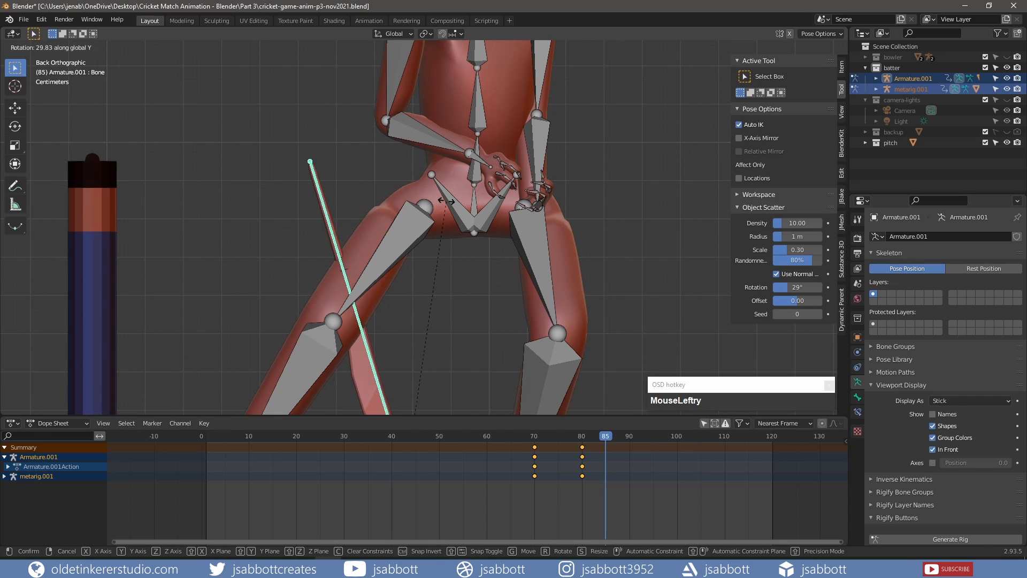
{"action": "left_click", "coordinate": [401, 246]}
- Move the bat's bone about -0.65 m along global X and about 0.05 m along global Z to meet the hands
{"action": "key", "text": "g"}
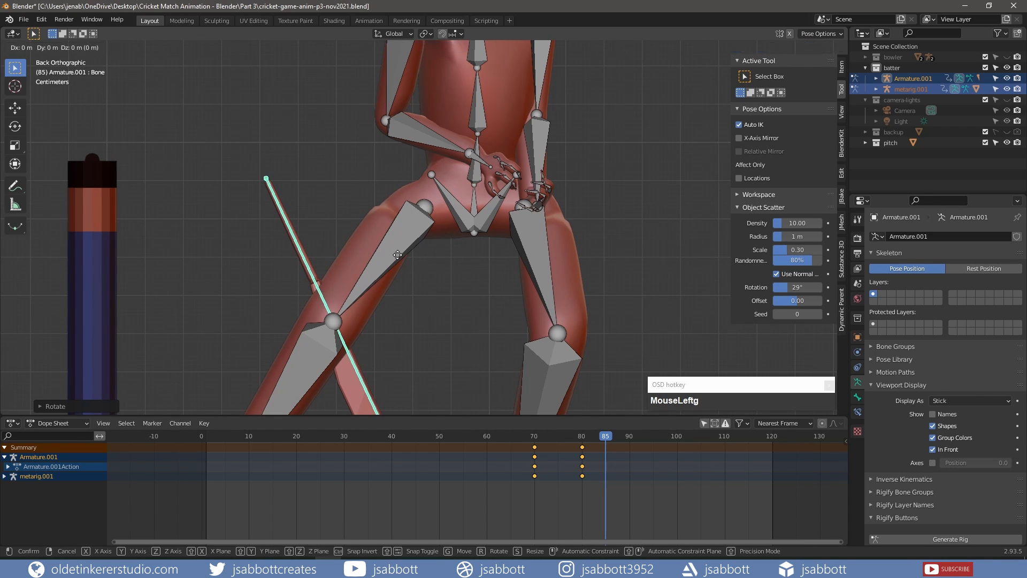
{"action": "key", "text": "x"}
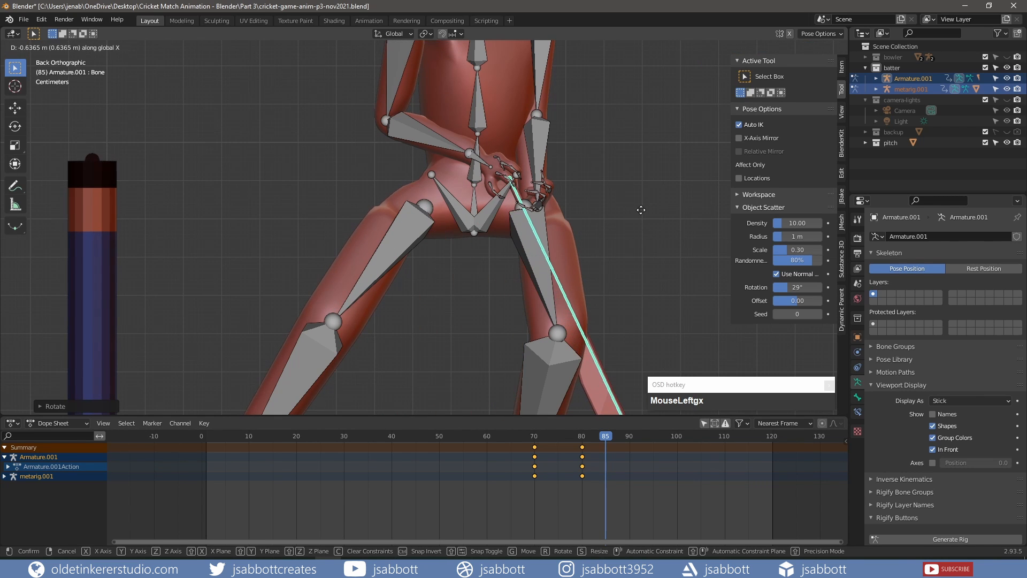
{"action": "left_click", "coordinate": [647, 211]}
{"action": "key", "text": "g"}
{"action": "key", "text": "z"}
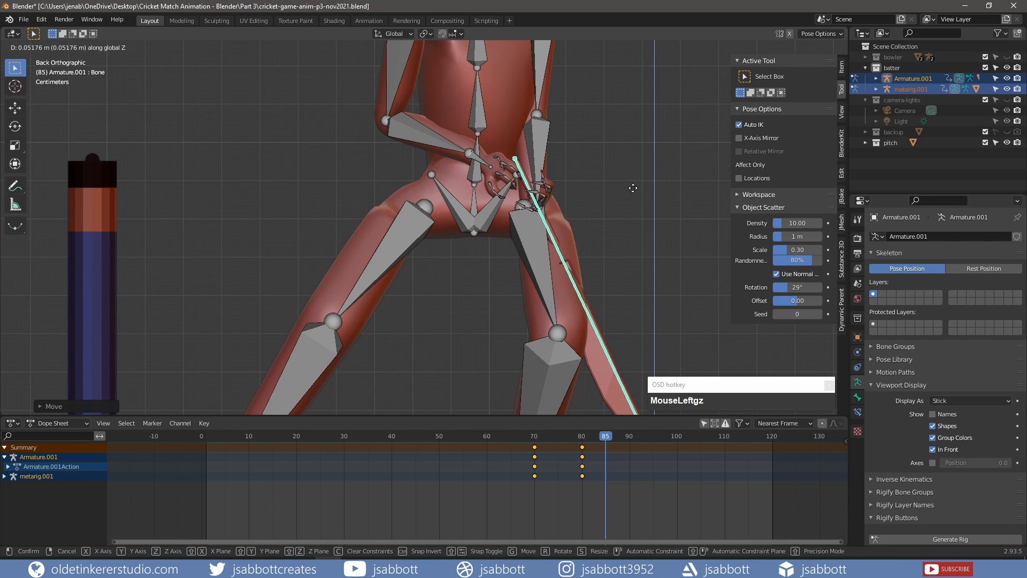
{"action": "left_click", "coordinate": [633, 187]}
- Adjust the position of the batter's hand against the bat's handle
{"action": "middle_click_drag", "start_coordinate": [561, 239], "coordinate": [461, 303]}
{"action": "scroll", "coordinate": [461, 303], "scroll_direction": "up", "scroll_amount": 4}
{"action": "left_click", "coordinate": [501, 183]}
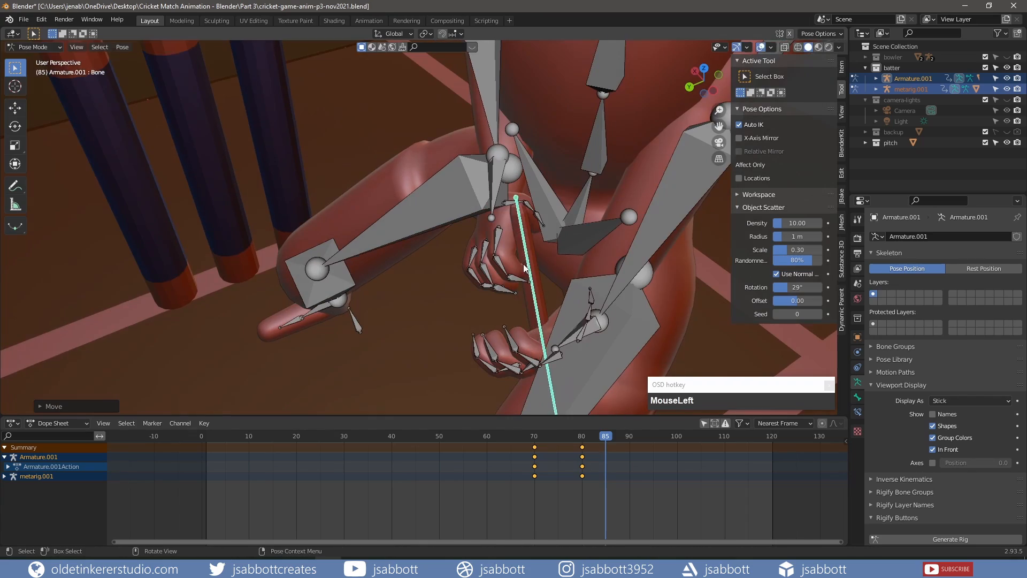
{"action": "middle_click_drag", "start_coordinate": [504, 187], "coordinate": [467, 329]}
{"action": "left_click", "coordinate": [633, 240]}
{"action": "key", "text": "g"}
{"action": "left_click", "coordinate": [637, 243]}
- Rotate the hand around global Y and move the left hand bones, including hand.L.011, closer to the bat's handle
{"action": "left_click", "coordinate": [466, 372]}
{"action": "key", "text": "r"}
{"action": "key", "text": "y"}
{"action": "left_click", "coordinate": [502, 261]}
{"action": "key", "text": "r"}
{"action": "middle_click_drag", "start_coordinate": [502, 262], "coordinate": [471, 331]}
{"action": "left_click", "coordinate": [623, 214]}
{"action": "key", "text": "g"}
{"action": "left_click", "coordinate": [381, 384]}
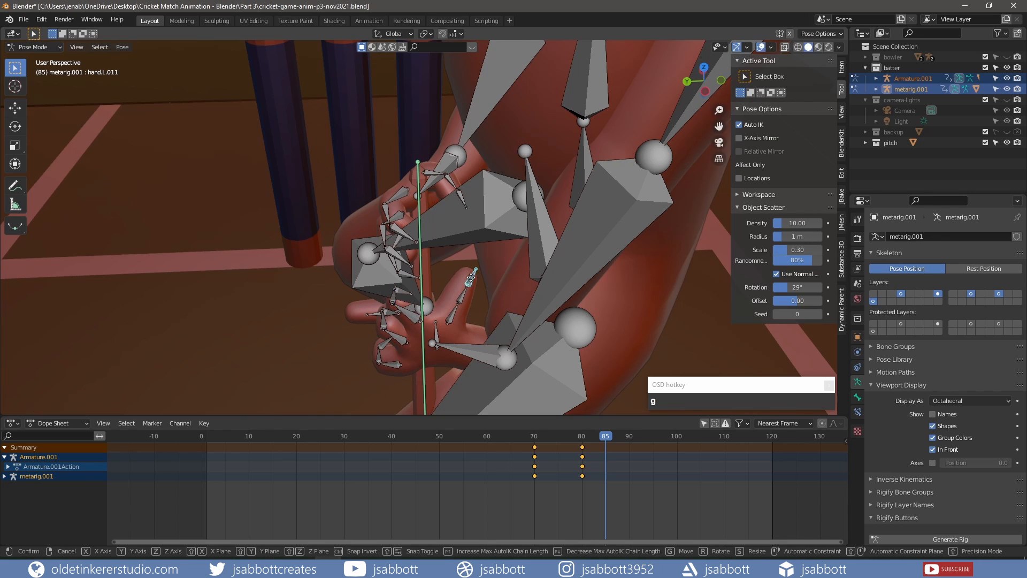
- Move the neck bone, spine.005, slightly with Auto IK to adjust the batter's upper body
{"action": "middle_click_drag", "start_coordinate": [381, 384], "coordinate": [470, 133]}
{"action": "scroll", "coordinate": [316, 351], "scroll_direction": "down", "scroll_amount": 2}
{"action": "scroll", "coordinate": [318, 356], "scroll_direction": "down", "scroll_amount": 3}
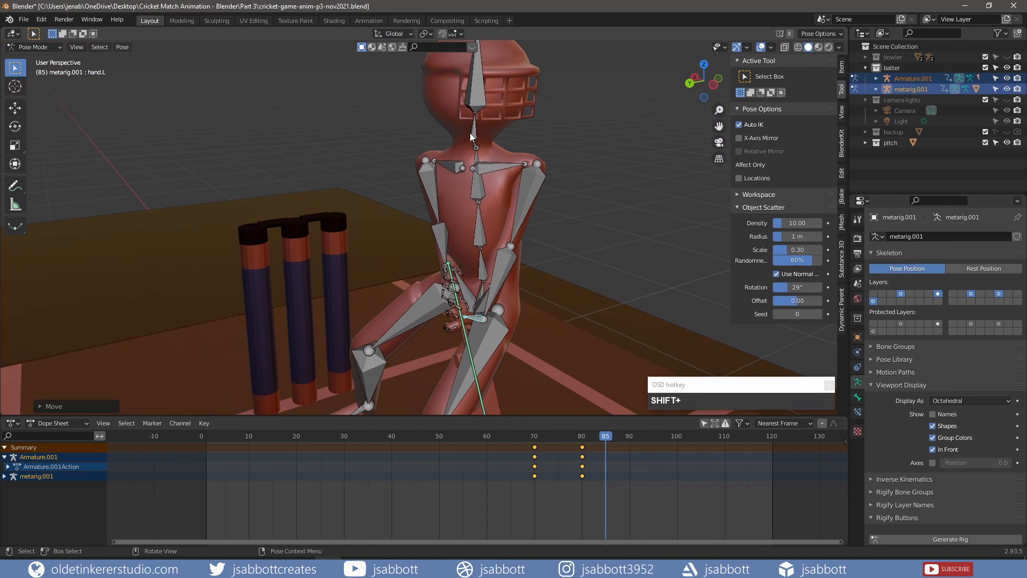
{"action": "left_click", "coordinate": [471, 131]}
{"action": "key", "text": "g"}
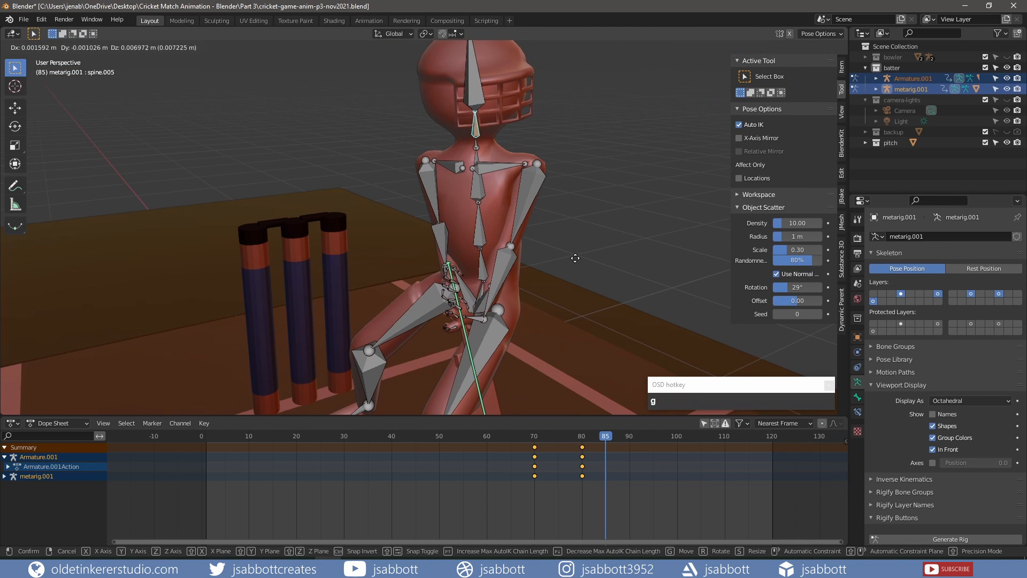
{"action": "left_click", "coordinate": [557, 296]}
{"action": "scroll", "coordinate": [515, 320], "scroll_direction": "down", "scroll_amount": 2}
{"action": "middle_click_drag", "start_coordinate": [515, 319], "coordinate": [532, 293]}
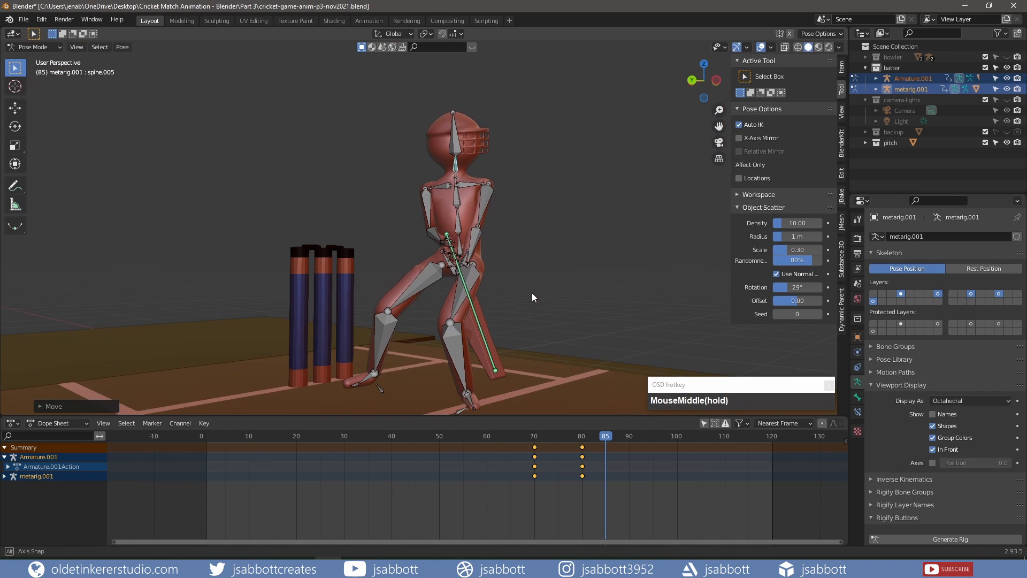
- Rotate the neck bone spine.005 slightly and insert a Location & Rotation keyframe for all bones at frame 85
{"action": "key", "text": "r"}
{"action": "left_click", "coordinate": [539, 204]}
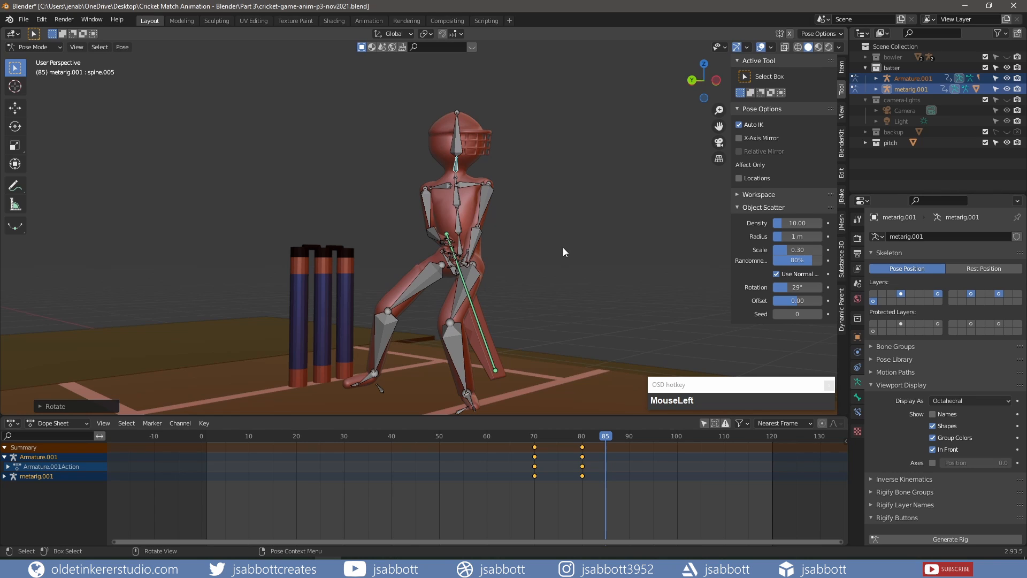
{"action": "key", "text": "a"}
{"action": "key", "text": "i"}
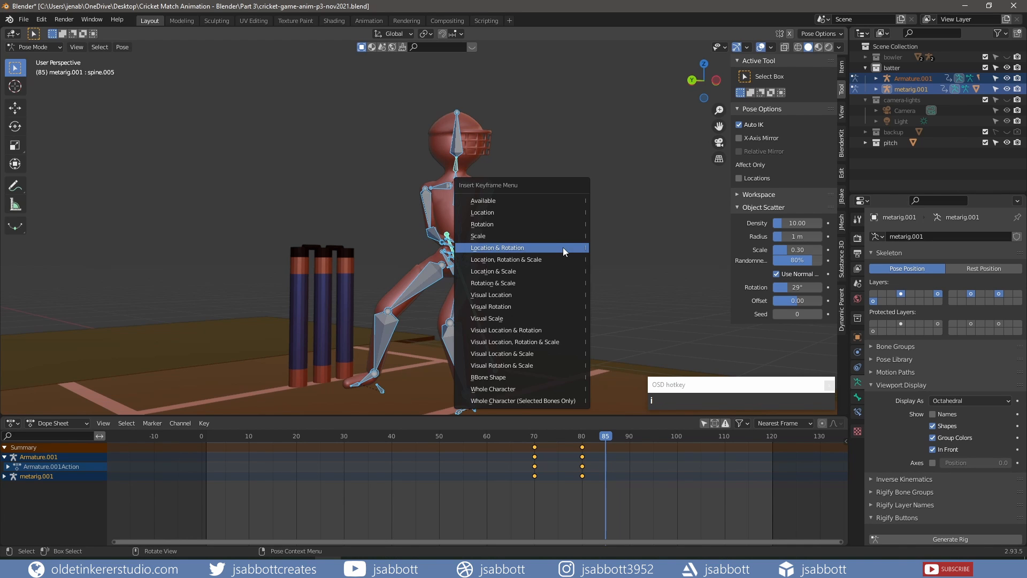
{"action": "left_click", "coordinate": [563, 247]}
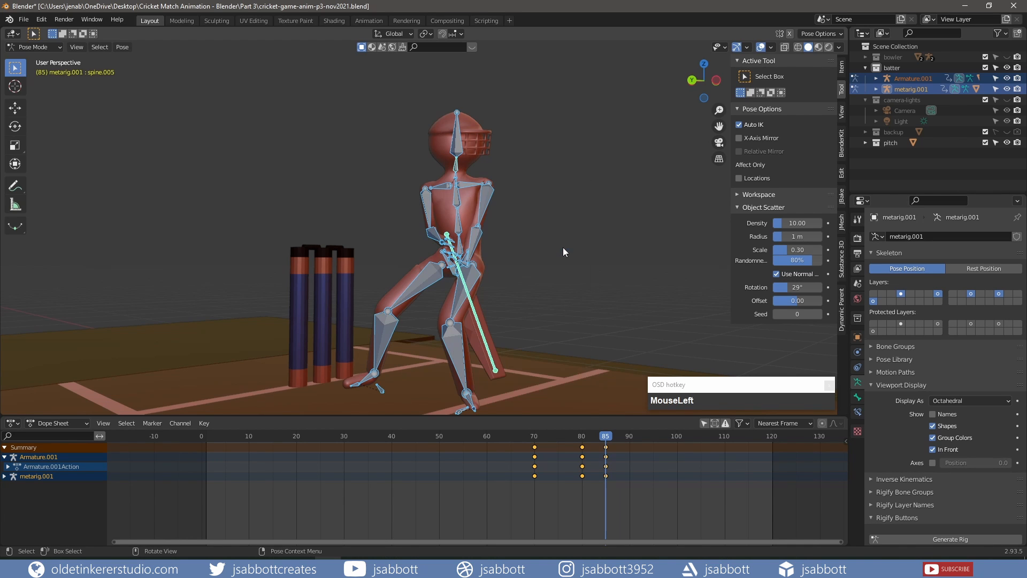
{"action": "scroll", "coordinate": [530, 347], "scroll_direction": "down", "scroll_amount": 2}
- Go to frame 90 and move shin.L with Auto IK about 0.16 m in X and 0.23 m in Z to lift the left leg
{"action": "left_click", "coordinate": [606, 436]}
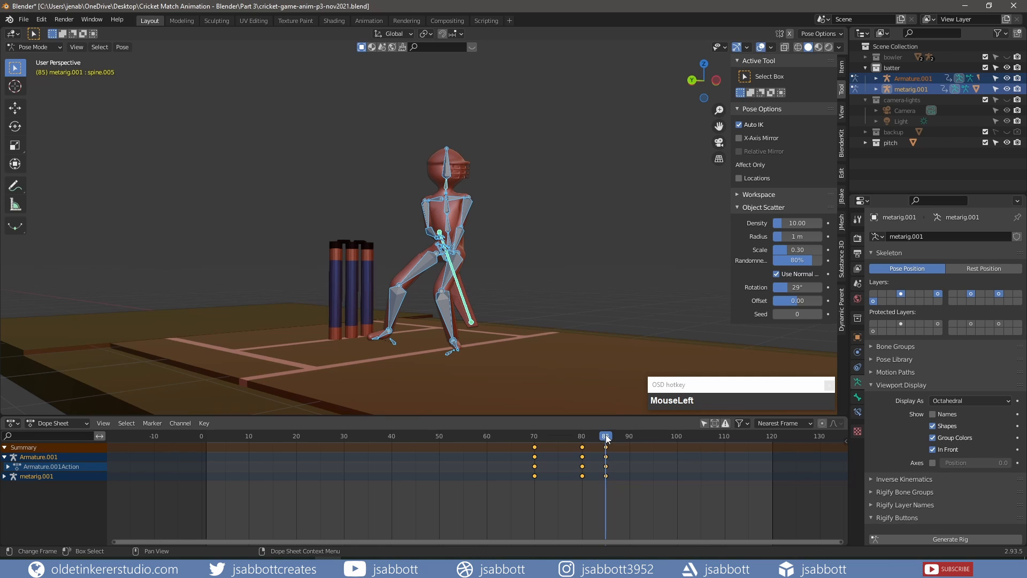
{"action": "left_click_drag", "start_coordinate": [606, 434], "coordinate": [629, 434]}
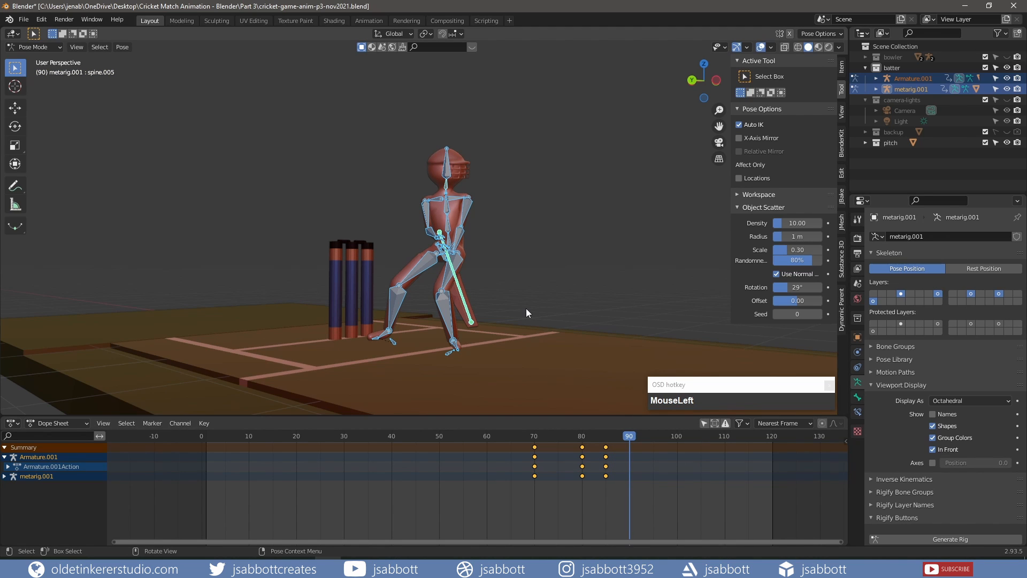
{"action": "left_click", "coordinate": [447, 322]}
{"action": "middle_click_drag", "start_coordinate": [447, 322], "coordinate": [408, 322]}
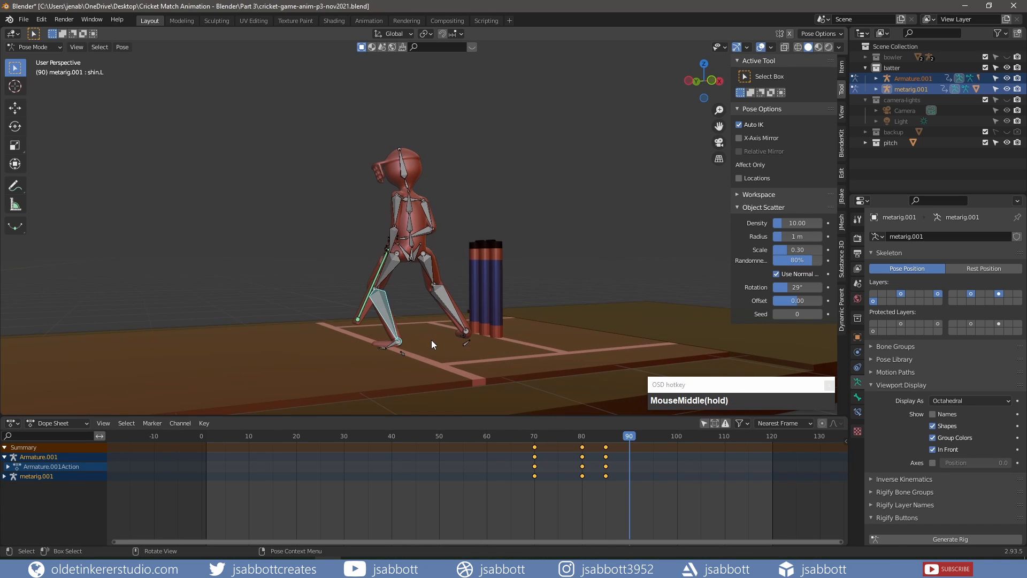
{"action": "key", "text": "g"}
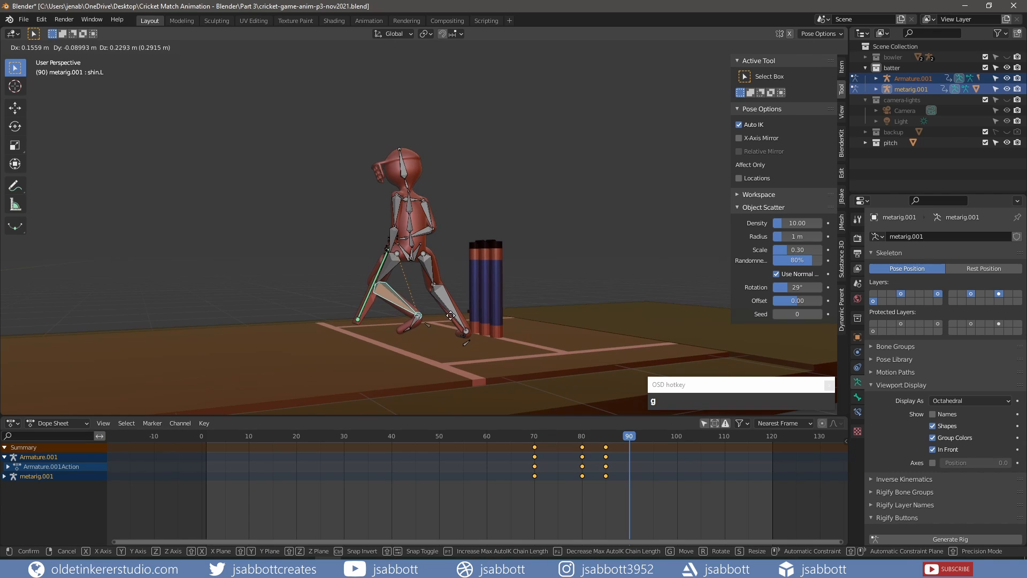
{"action": "left_click", "coordinate": [451, 319]}
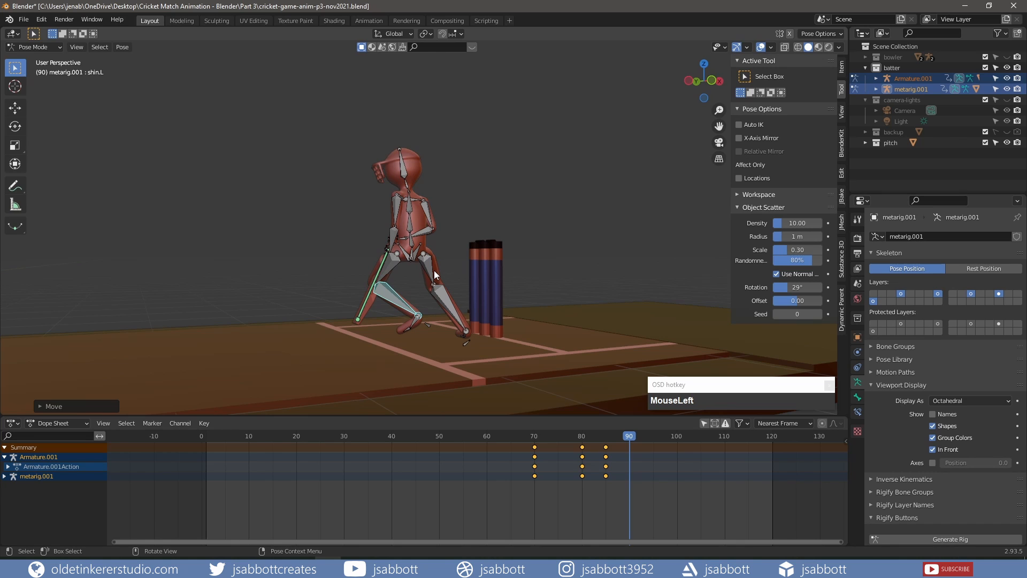
- With Auto IK off, lower all bones along global Z and shift them forward along negative global X
{"action": "key", "text": "a"}
{"action": "key", "text": "KP_1"}
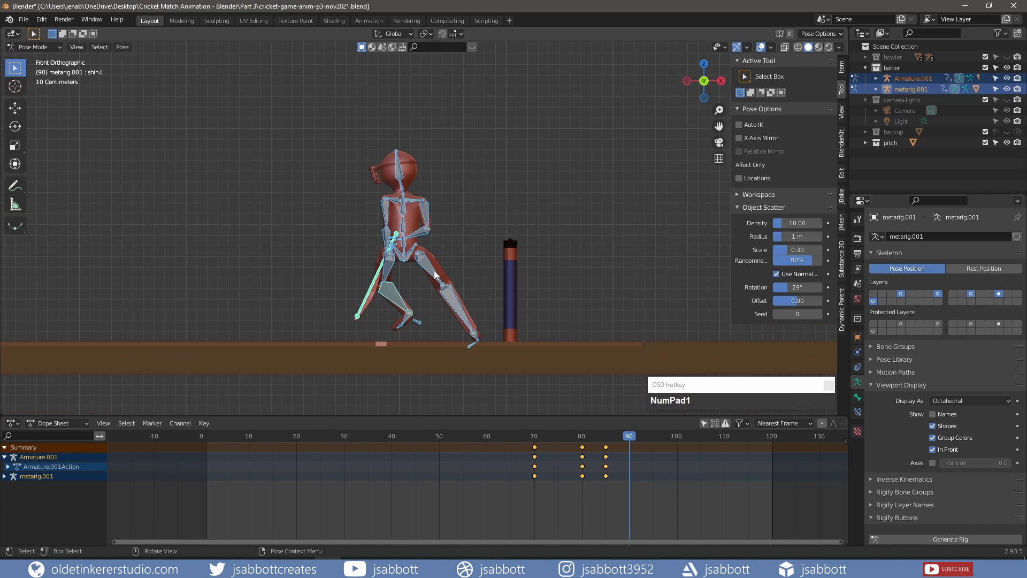
{"action": "key", "text": "g"}
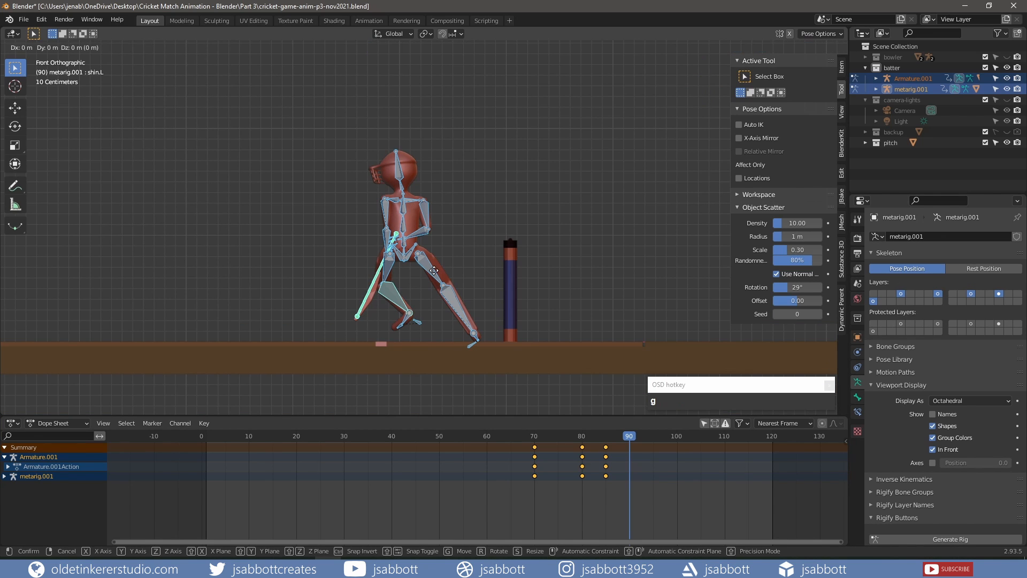
{"action": "key", "text": "z"}
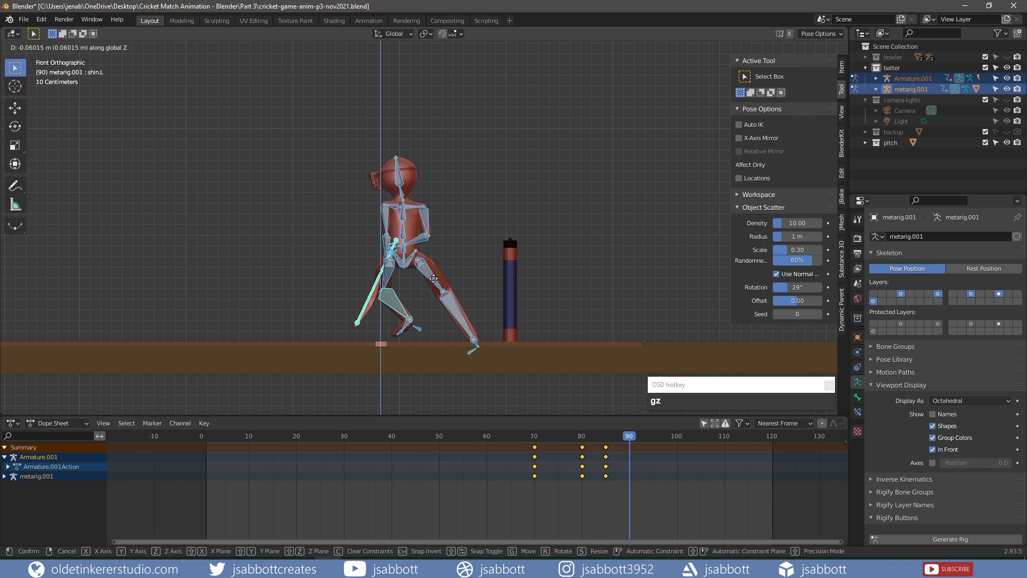
{"action": "left_click", "coordinate": [434, 284]}
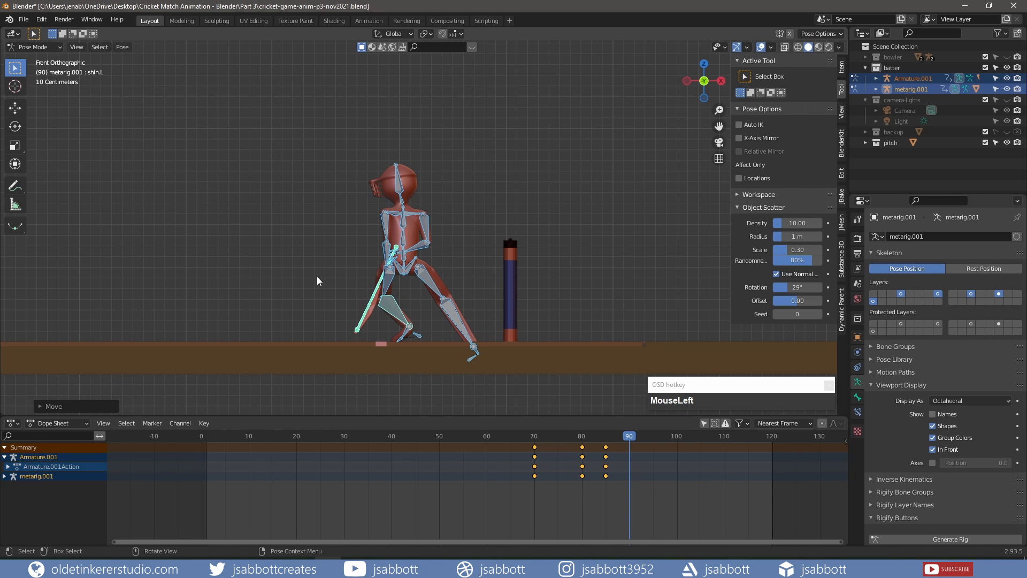
{"action": "middle_click_drag", "start_coordinate": [433, 284], "coordinate": [531, 290]}
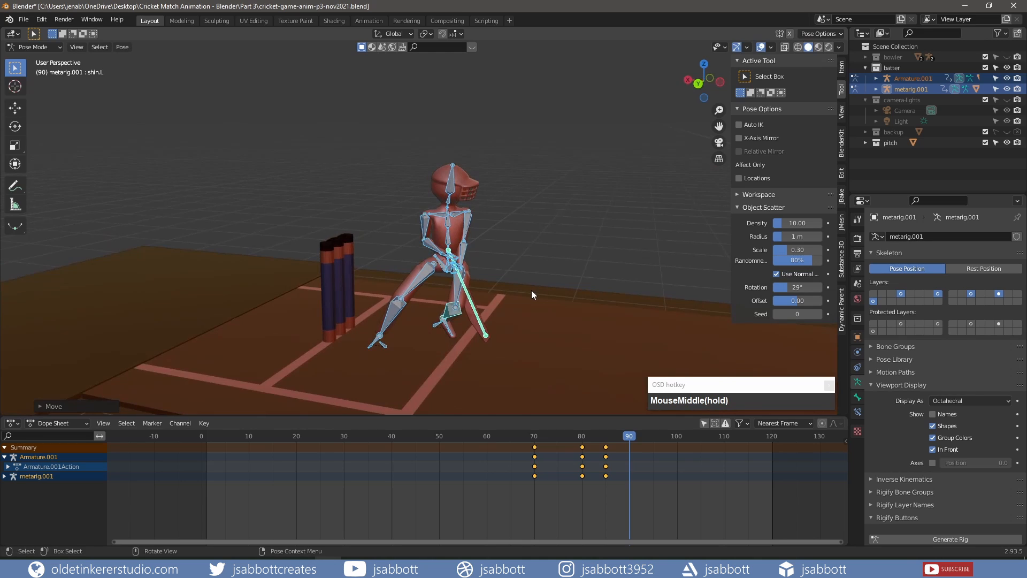
{"action": "key", "text": "g"}
{"action": "key", "text": "x"}
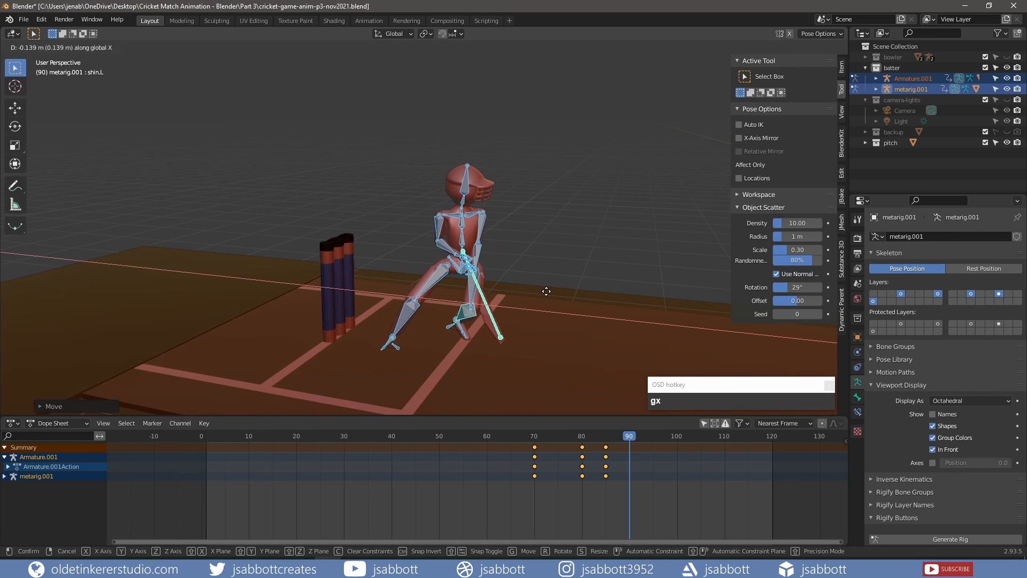
{"action": "left_click", "coordinate": [550, 292]}
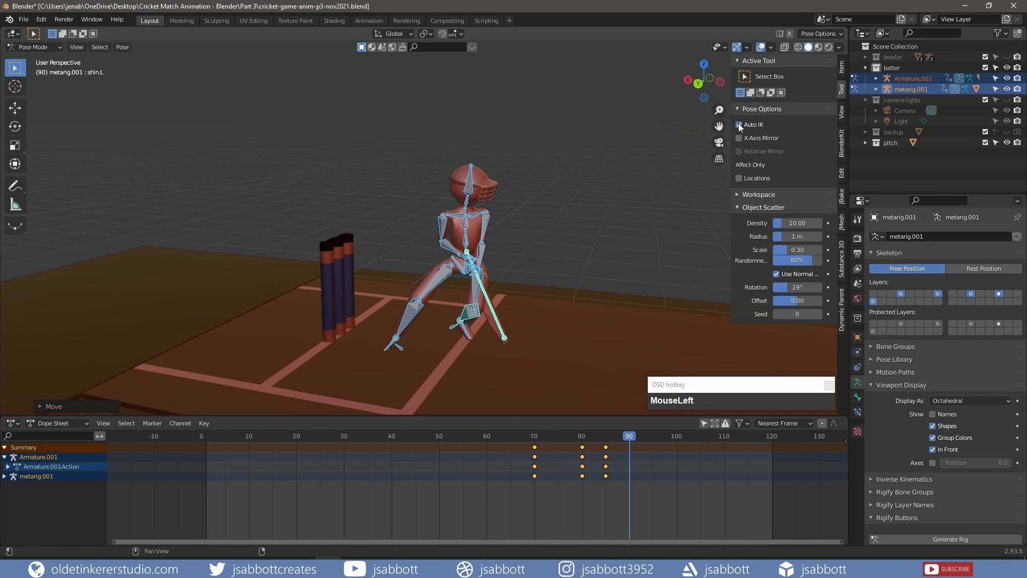
- Turn Auto IK on and move shin.R to stretch the batter's right leg back toward the stumps
{"action": "left_click", "coordinate": [440, 338]}
{"action": "middle_click_drag", "start_coordinate": [438, 342], "coordinate": [527, 342]}
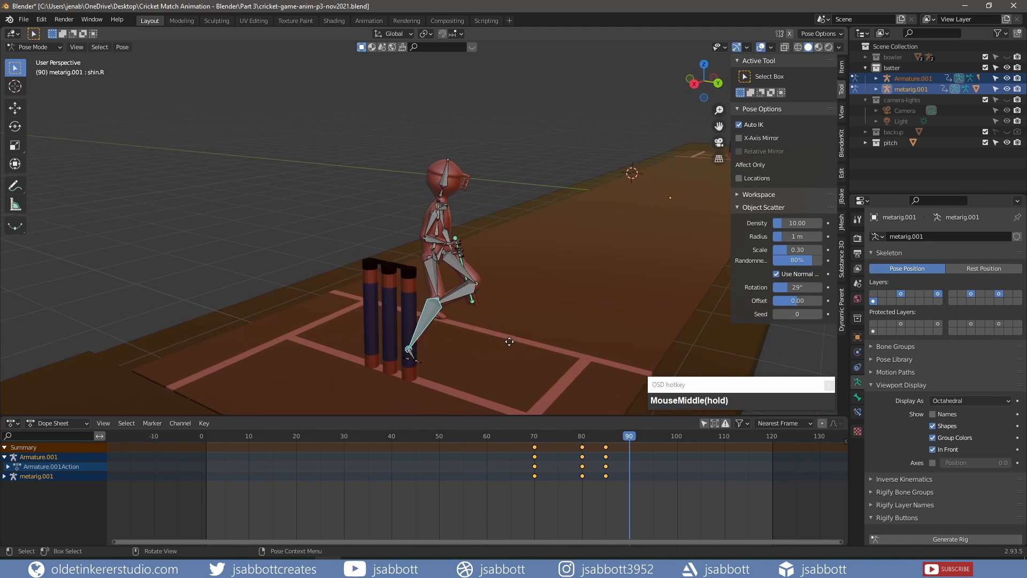
{"action": "key", "text": "g"}
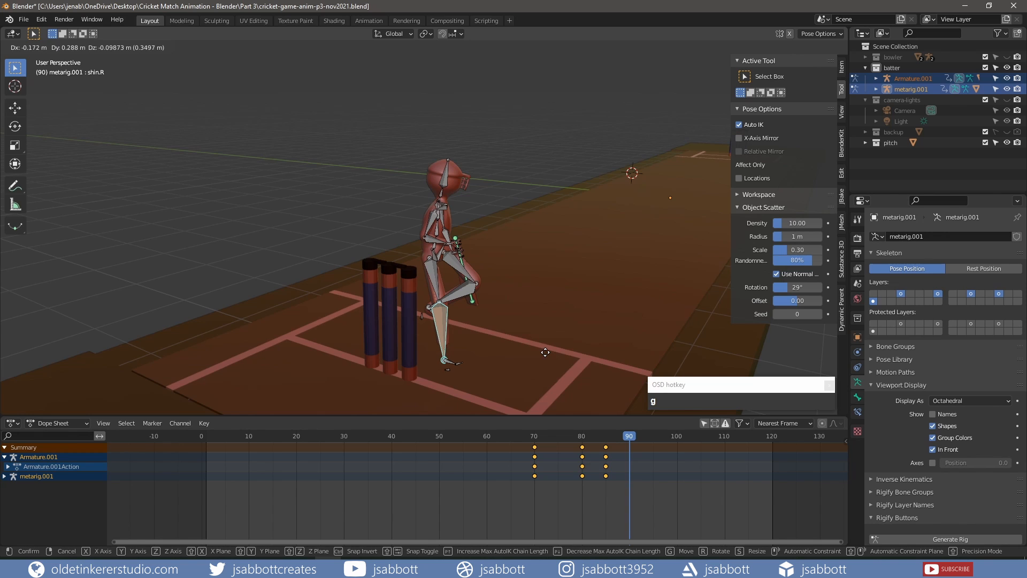
{"action": "left_click", "coordinate": [512, 370]}
{"action": "middle_click_drag", "start_coordinate": [511, 370], "coordinate": [410, 346]}
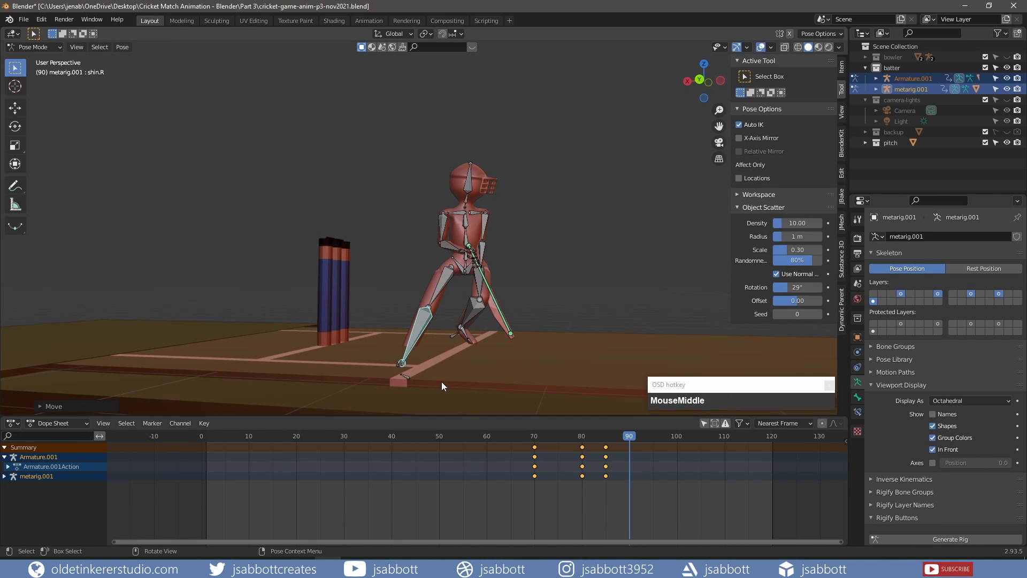
{"action": "key", "text": "g"}
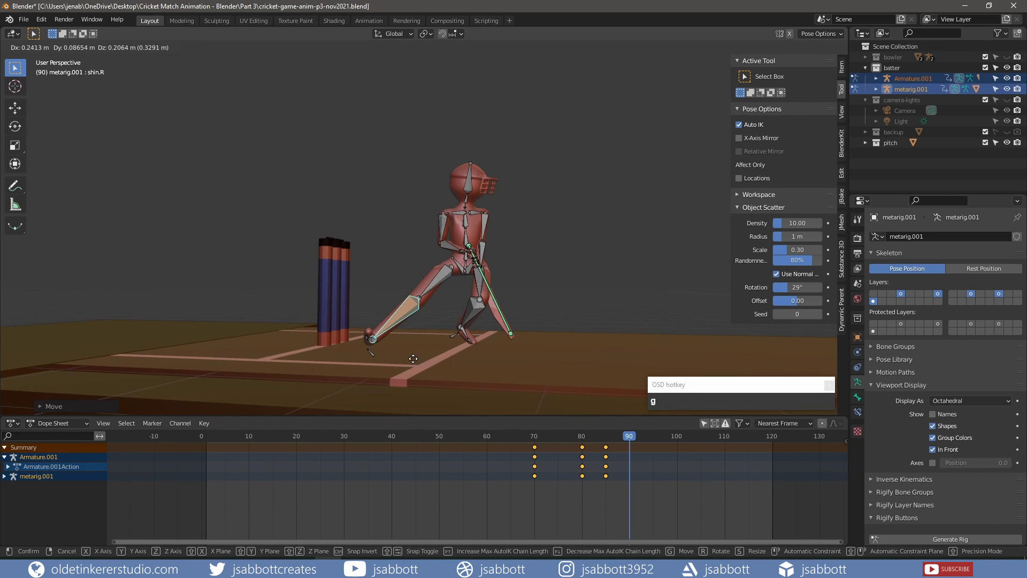
{"action": "left_click", "coordinate": [525, 319]}
- Shift shin.R slightly along negative global Y to refine the right leg's pose, and save the file
{"action": "middle_click_drag", "start_coordinate": [525, 319], "coordinate": [464, 323]}
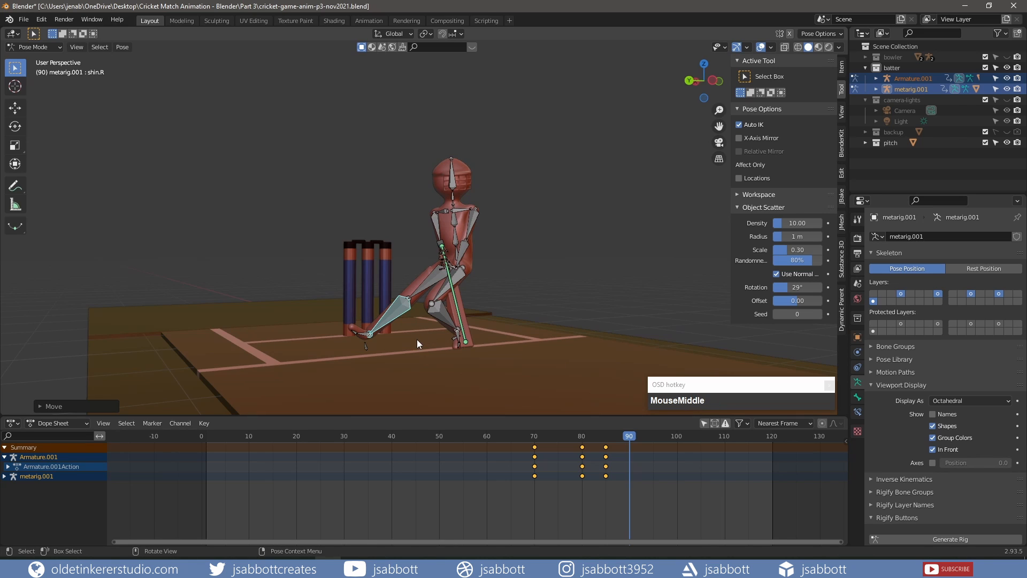
{"action": "key", "text": "g"}
{"action": "key", "text": "y"}
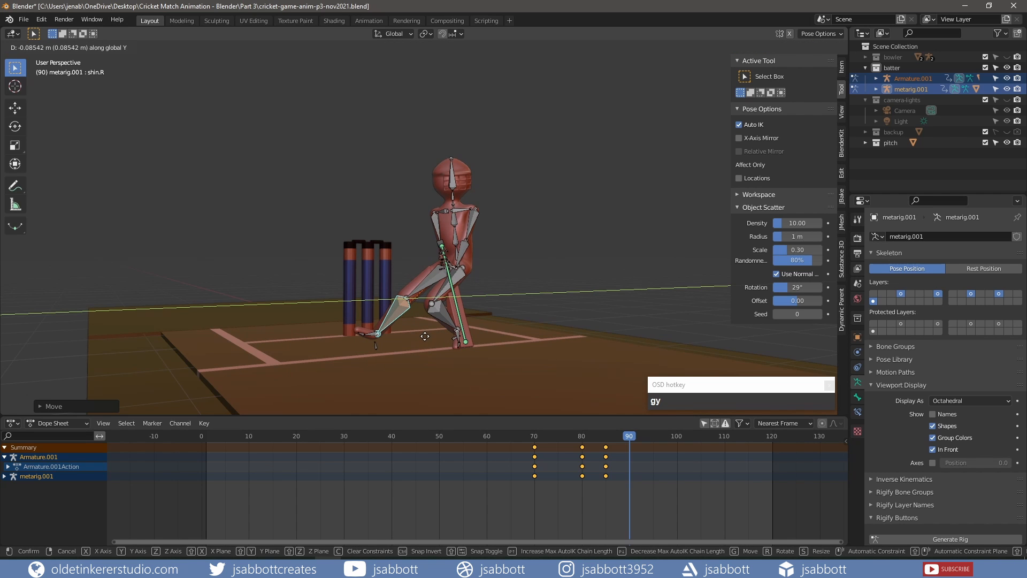
{"action": "left_click", "coordinate": [428, 345]}
{"action": "key", "text": "ctrl+s"}
- Select hand.R and hand.L and move both hands forward and up in the back orthographic view
{"action": "middle_click_drag", "start_coordinate": [487, 351], "coordinate": [496, 327]}
{"action": "left_click", "coordinate": [496, 326]}
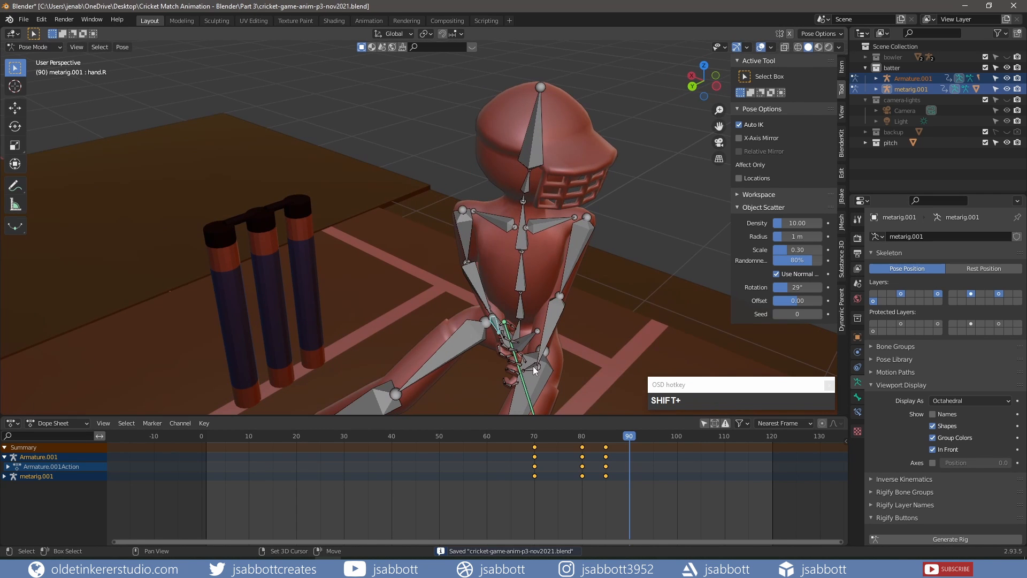
{"action": "left_click", "coordinate": [533, 367], "text": "shift"}
{"action": "middle_click_drag", "start_coordinate": [559, 384], "coordinate": [437, 271]}
{"action": "key", "text": "ctrl+KP_1"}
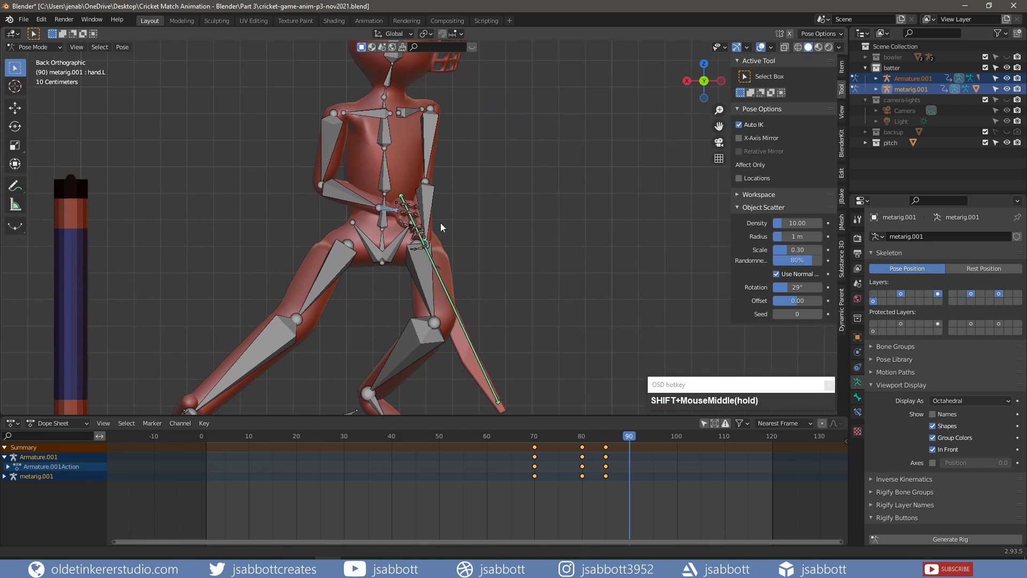
{"action": "key", "text": "g"}
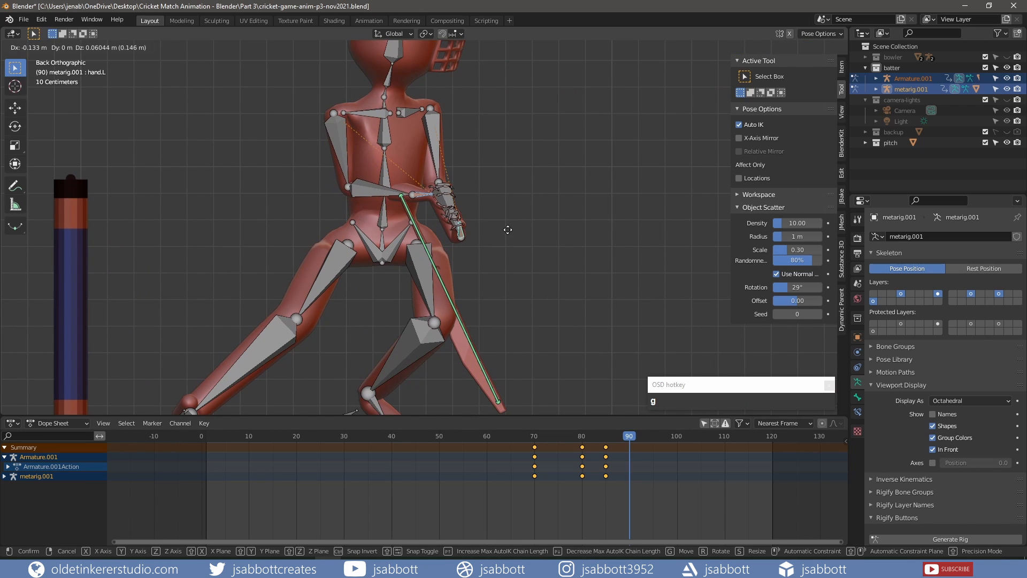
{"action": "left_click", "coordinate": [508, 229]}
{"action": "key", "text": "g"}
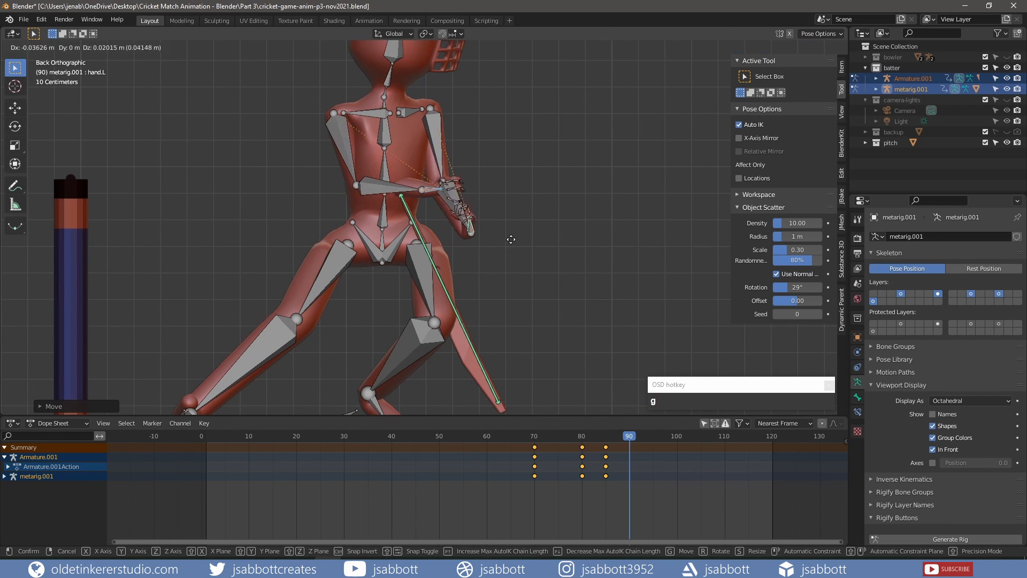
{"action": "left_click", "coordinate": [512, 218]}
- Rotate the left hand bone hand.L, including around global Y, to angle its grip
{"action": "middle_click_drag", "start_coordinate": [512, 218], "coordinate": [579, 219]}
{"action": "left_click", "coordinate": [469, 220]}
{"action": "key", "text": "r"}
{"action": "left_click", "coordinate": [421, 221]}
{"action": "key", "text": "r"}
{"action": "key", "text": "y"}
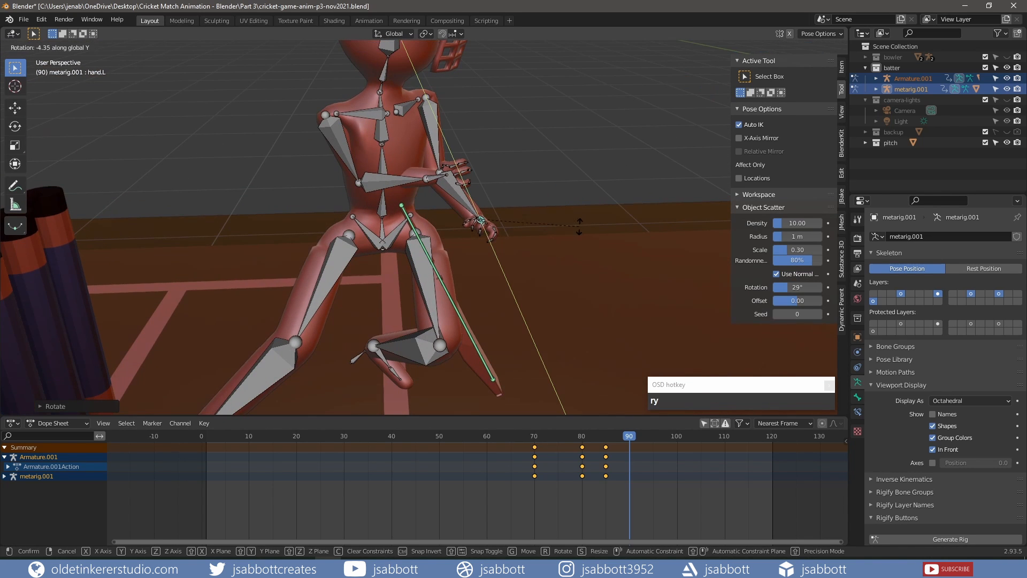
{"action": "left_click", "coordinate": [552, 252]}
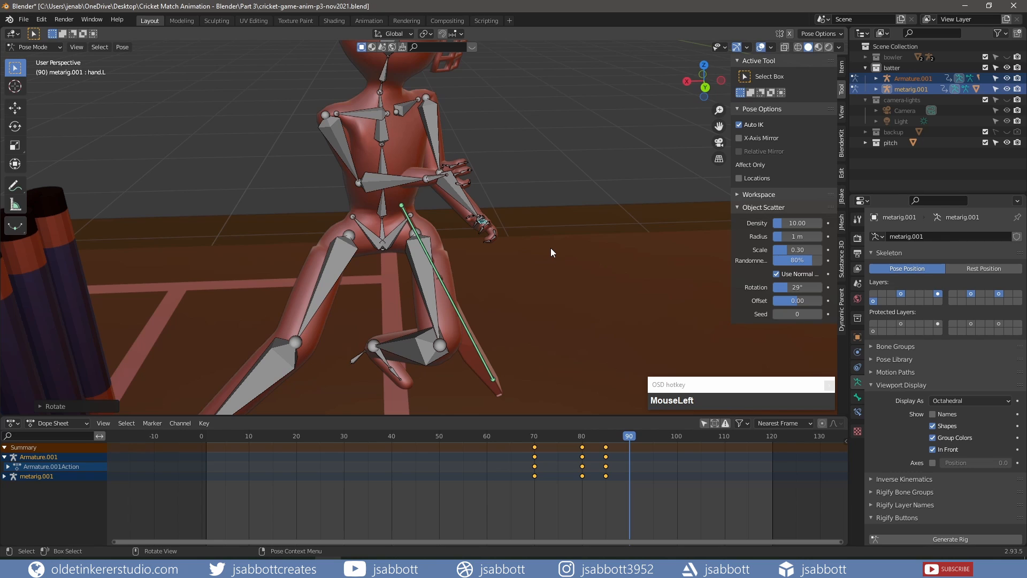
- Move the bat's bone up toward the hands and rotate it around global Y so the blade swings forward
{"action": "left_click", "coordinate": [450, 300]}
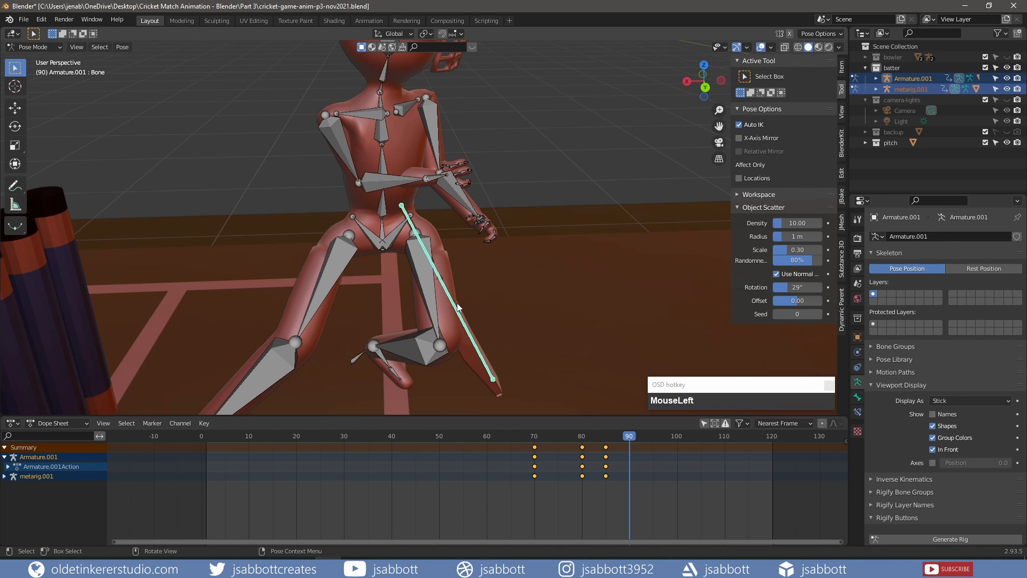
{"action": "key", "text": "g"}
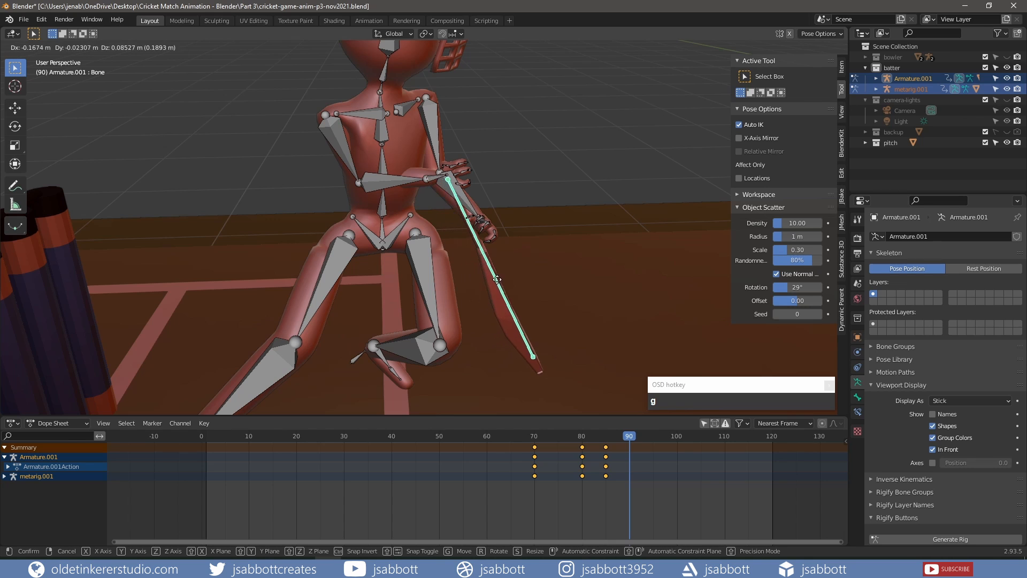
{"action": "left_click", "coordinate": [504, 294]}
{"action": "key", "text": "r"}
{"action": "key", "text": "y"}
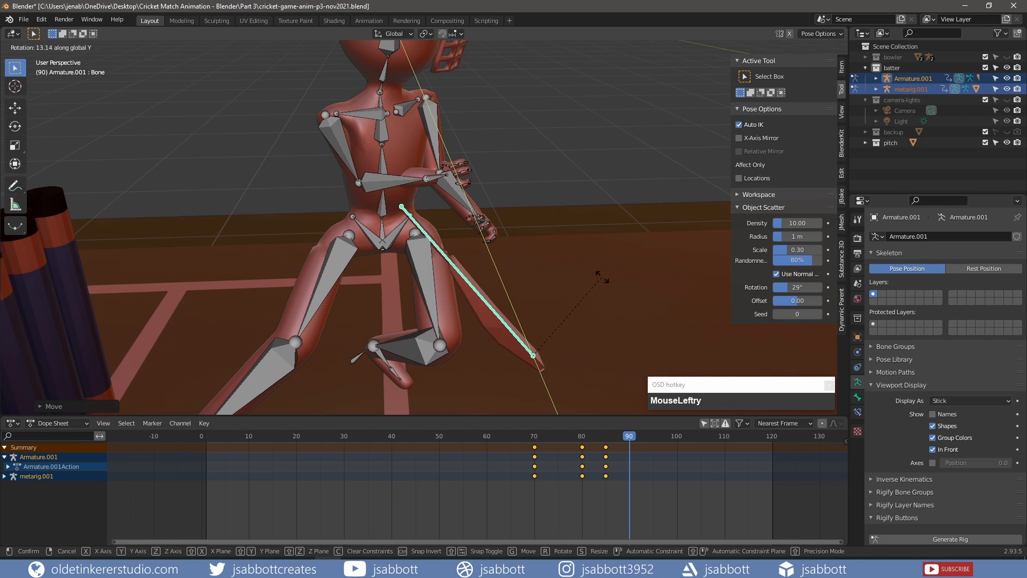
{"action": "left_click", "coordinate": [552, 242]}
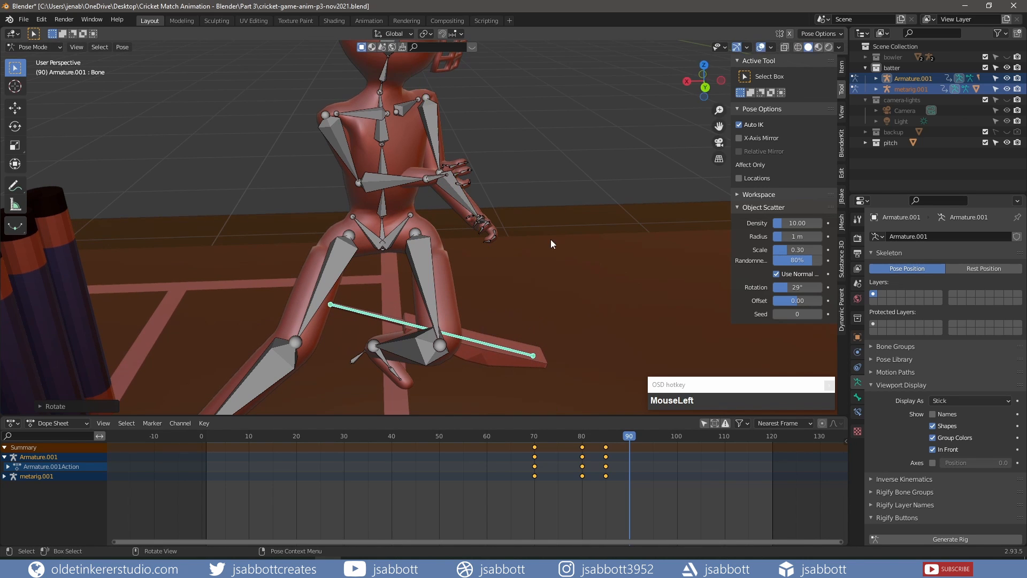
{"action": "key", "text": "g"}
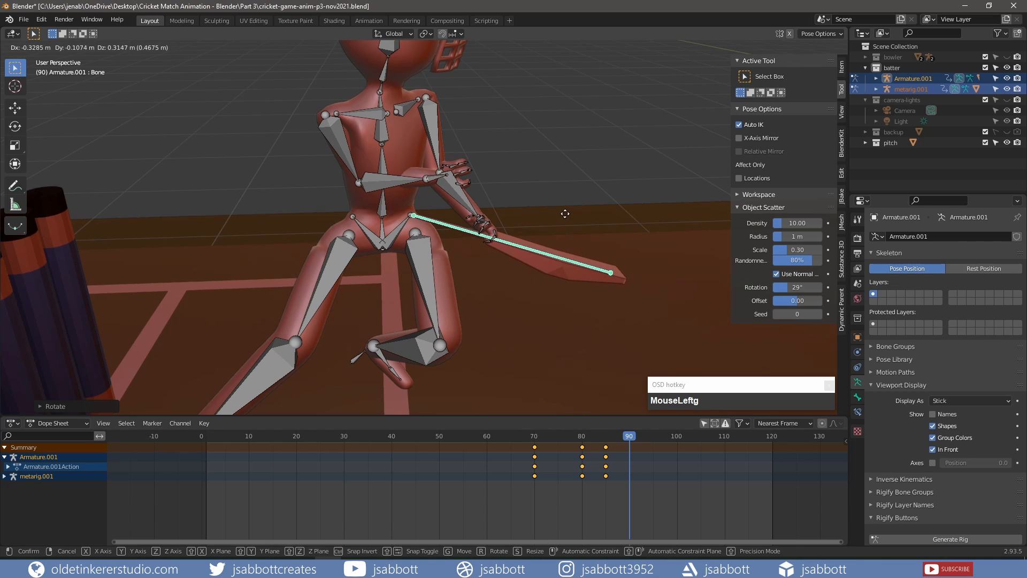
{"action": "left_click", "coordinate": [568, 212]}
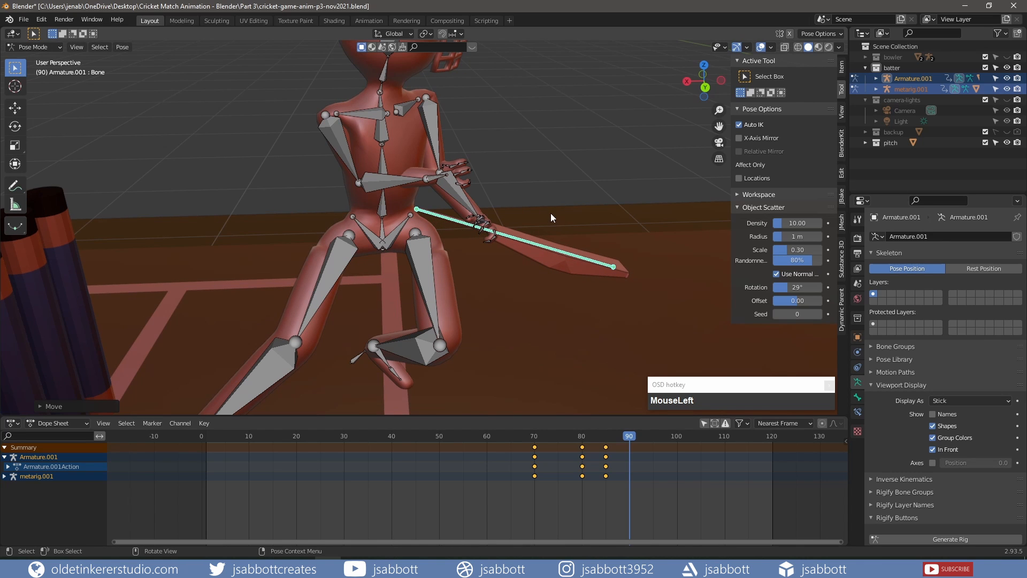
- Move and rotate the left hand bone hand.L to line its grip up with the bat handle
{"action": "middle_click_drag", "start_coordinate": [553, 176], "coordinate": [377, 241]}
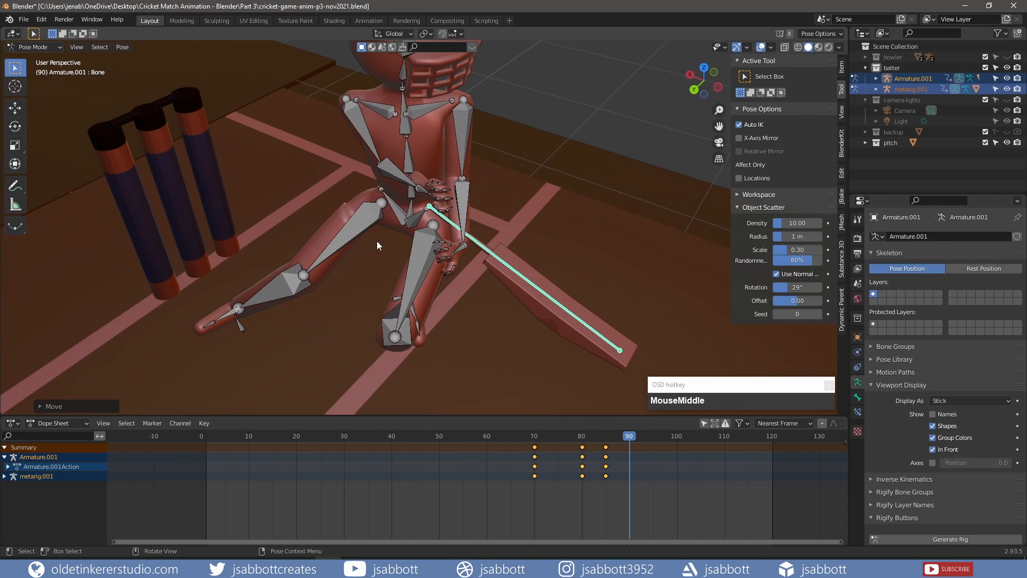
{"action": "middle_click_drag", "start_coordinate": [481, 161], "coordinate": [409, 195]}
{"action": "left_click", "coordinate": [454, 267]}
{"action": "key", "text": "g"}
{"action": "left_click", "coordinate": [483, 250]}
{"action": "key", "text": "r"}
{"action": "middle_click_drag", "start_coordinate": [484, 250], "coordinate": [535, 176]}
{"action": "left_click", "coordinate": [525, 229]}
{"action": "key", "text": "g"}
{"action": "key", "text": "r"}
{"action": "left_click", "coordinate": [555, 134]}
- Move the bat's bone into the hands and rotate it around global Y to match their grip
{"action": "left_click", "coordinate": [527, 251]}
{"action": "key", "text": "g"}
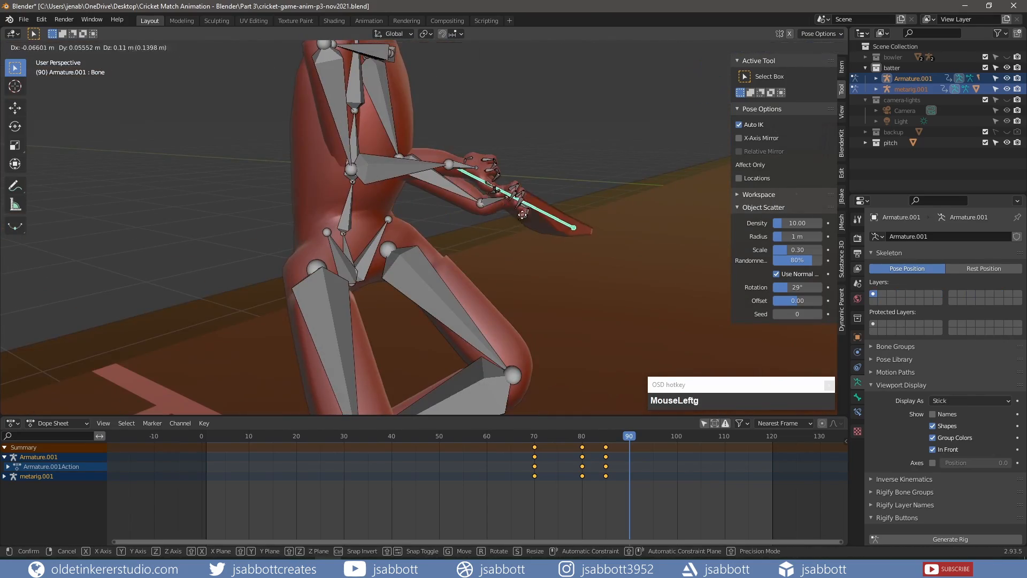
{"action": "middle_click_drag", "start_coordinate": [567, 230], "coordinate": [407, 257]}
{"action": "left_click", "coordinate": [389, 192]}
{"action": "key", "text": "g"}
{"action": "left_click", "coordinate": [398, 201]}
{"action": "scroll", "coordinate": [505, 198], "scroll_direction": "up", "scroll_amount": 3}
{"action": "middle_click_drag", "start_coordinate": [399, 201], "coordinate": [525, 144]}
{"action": "key", "text": "r"}
{"action": "key", "text": "y"}
- Move the right hand bone hand.R onto the bat handle
{"action": "left_click", "coordinate": [347, 171]}
{"action": "key", "text": "g"}
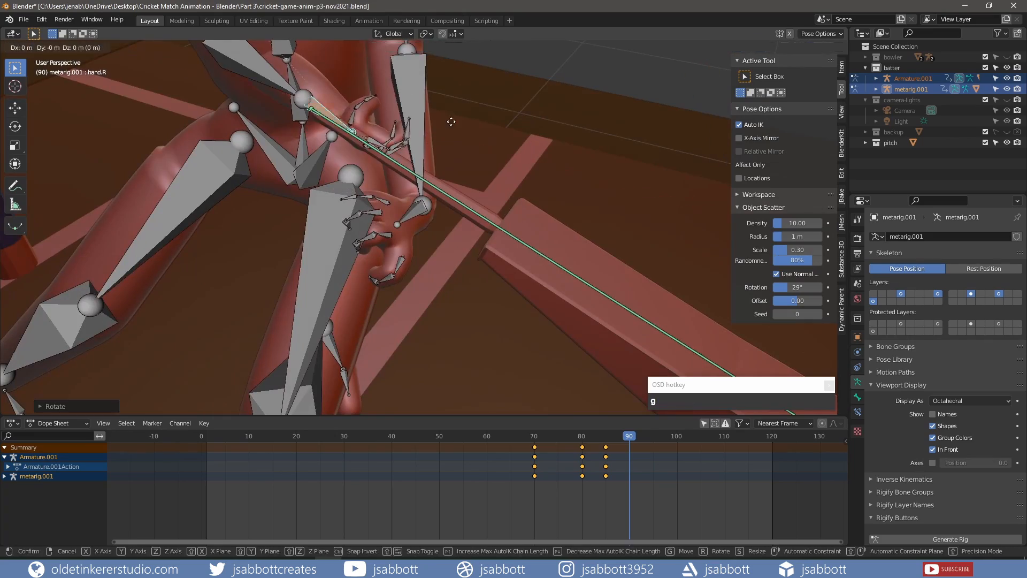
{"action": "left_click", "coordinate": [451, 119]}
{"action": "key", "text": "g"}
{"action": "middle_click_drag", "start_coordinate": [451, 120], "coordinate": [529, 214]}
{"action": "left_click", "coordinate": [528, 279]}
- Move the right hand's finger bones, including hand.R.005, to curl them around the bat handle
{"action": "left_click", "coordinate": [524, 186]}
{"action": "key", "text": "g"}
{"action": "left_click", "coordinate": [636, 278]}
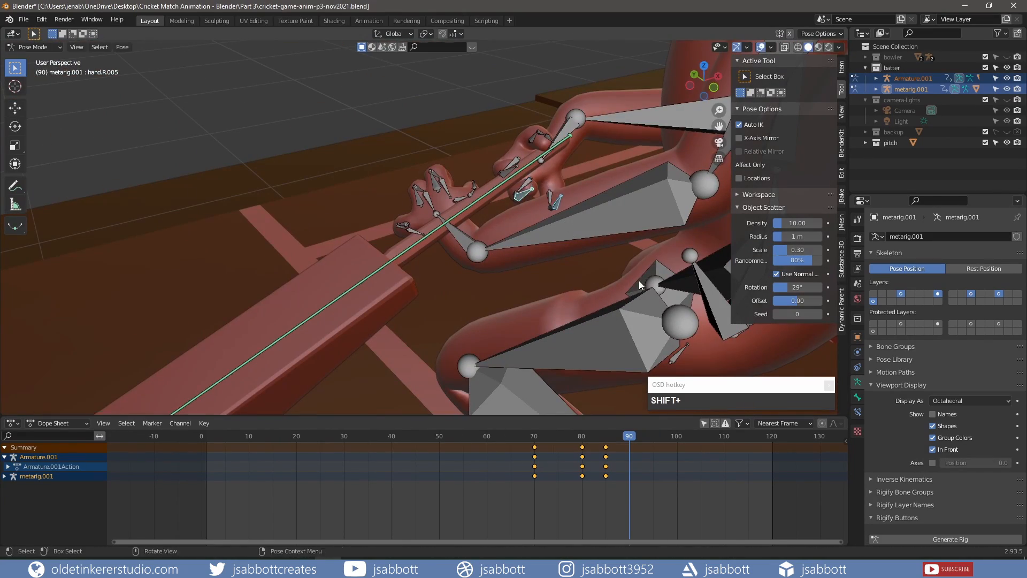
{"action": "left_click", "coordinate": [550, 184]}
{"action": "key", "text": "g"}
{"action": "left_click", "coordinate": [606, 244]}
- Adjust the left hand's position on the bat handle by moving hand.L
{"action": "middle_click_drag", "start_coordinate": [607, 244], "coordinate": [382, 159]}
{"action": "key", "text": "g"}
{"action": "left_click", "coordinate": [489, 268]}
{"action": "key", "text": "g"}
{"action": "left_click", "coordinate": [518, 156]}
{"action": "left_click", "coordinate": [382, 159]}
{"action": "key", "text": "g"}
{"action": "left_click", "coordinate": [428, 166]}
- Select all bones of the batter and bat and insert a keyframe at frame 90
{"action": "middle_click_drag", "start_coordinate": [445, 171], "coordinate": [503, 268]}
{"action": "scroll", "coordinate": [451, 237], "scroll_direction": "down", "scroll_amount": 10}
{"action": "key", "text": "a"}
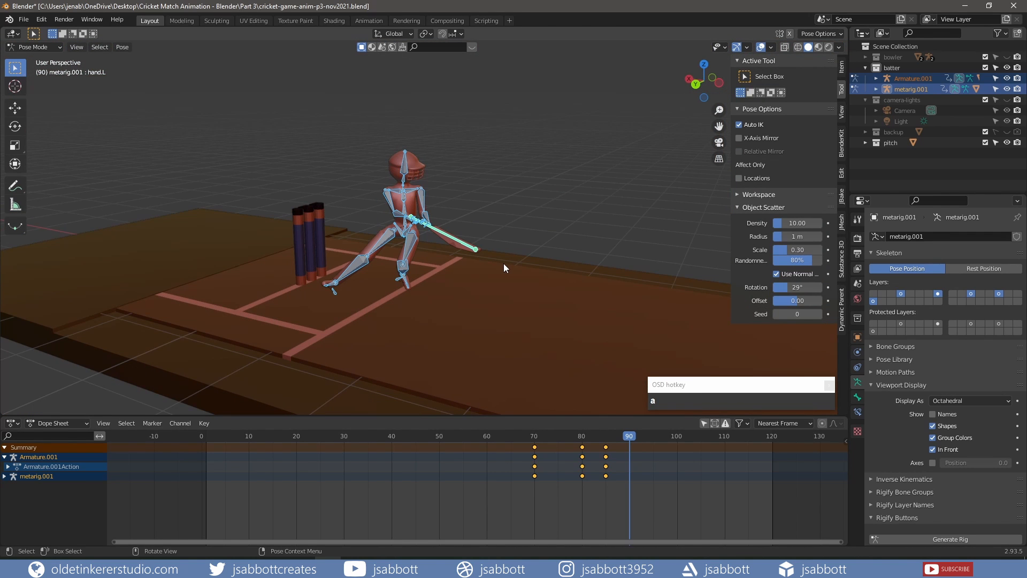
{"action": "key", "text": "i"}
{"action": "left_click", "coordinate": [503, 263]}
- Copy the starting pose keyframes from frame 70 and paste them at frame 95
{"action": "left_click_drag", "start_coordinate": [638, 436], "coordinate": [650, 436]}
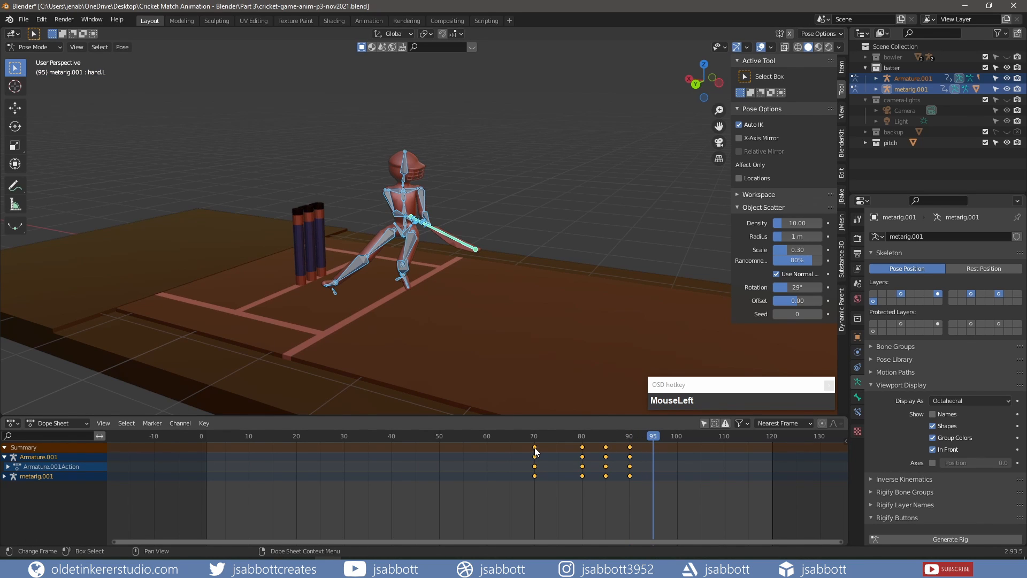
{"action": "left_click", "coordinate": [535, 447]}
{"action": "key", "text": "ctrl+v"}
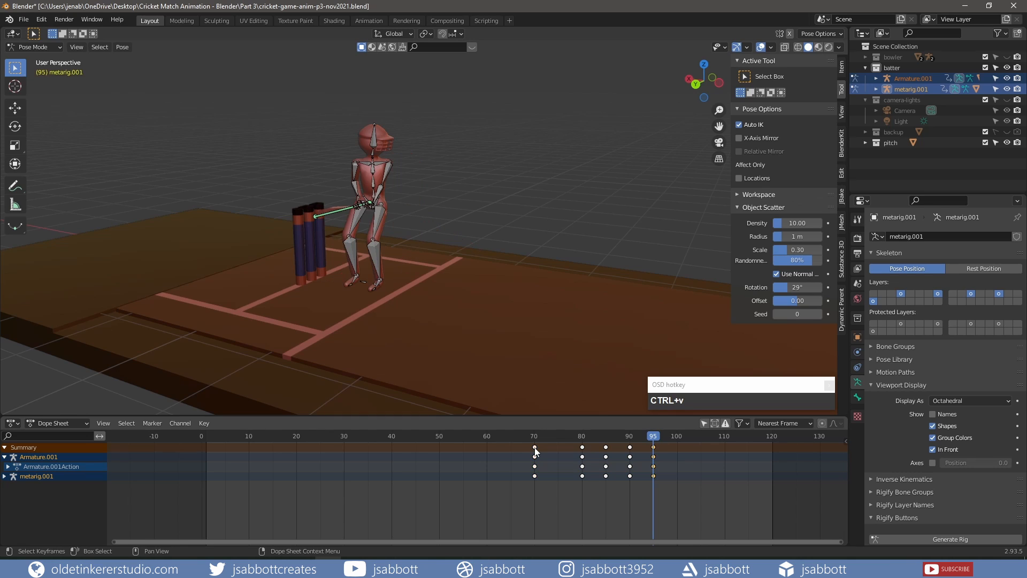
- Go to frame 51 and switch the batter's armatures from Pose Mode to Object Mode
{"action": "left_click_drag", "start_coordinate": [655, 438], "coordinate": [444, 440]}
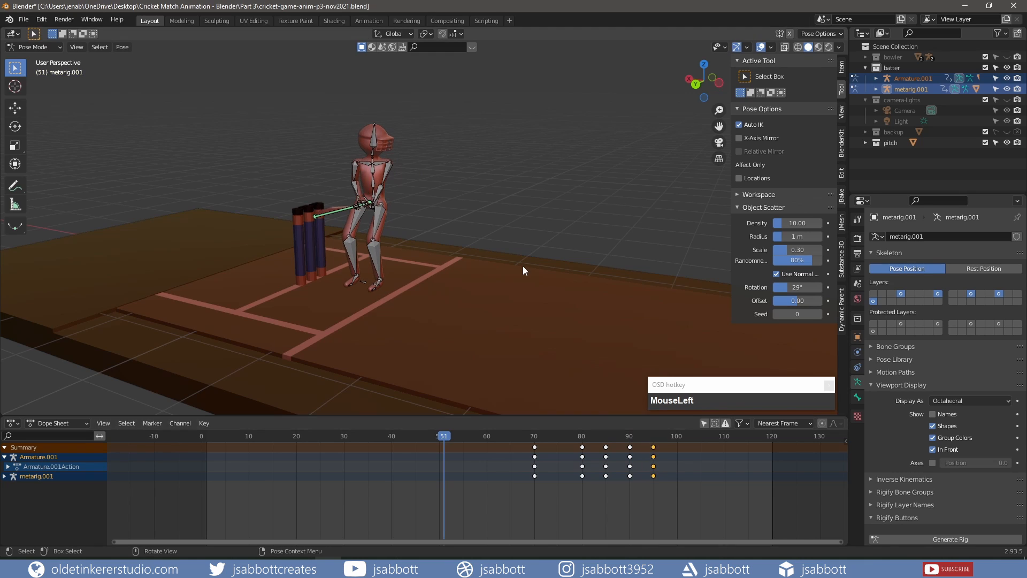
{"action": "left_click", "coordinate": [52, 52]}
{"action": "left_click", "coordinate": [39, 59]}
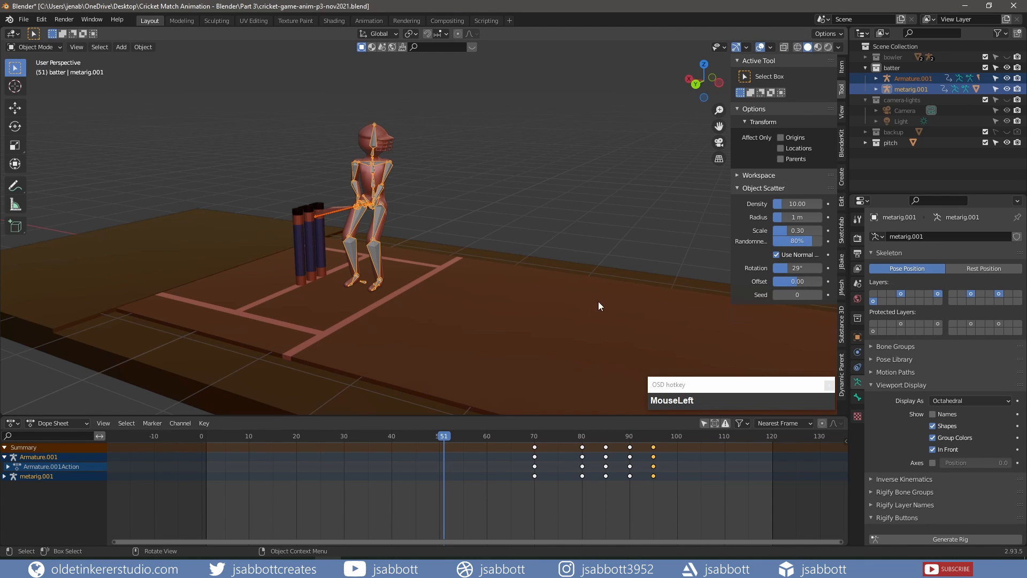
- Collapse the batter collection, unhide the bowler collection and frame the bowler in front orthographic view
{"action": "left_click", "coordinate": [865, 67]}
{"action": "left_click", "coordinate": [865, 78]}
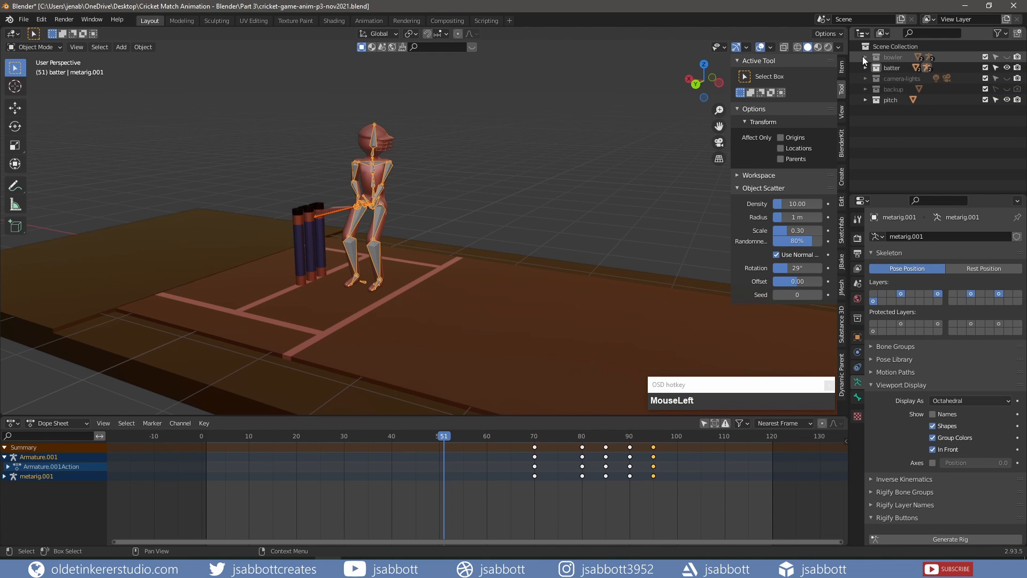
{"action": "left_click", "coordinate": [865, 56]}
{"action": "left_click", "coordinate": [1007, 57]}
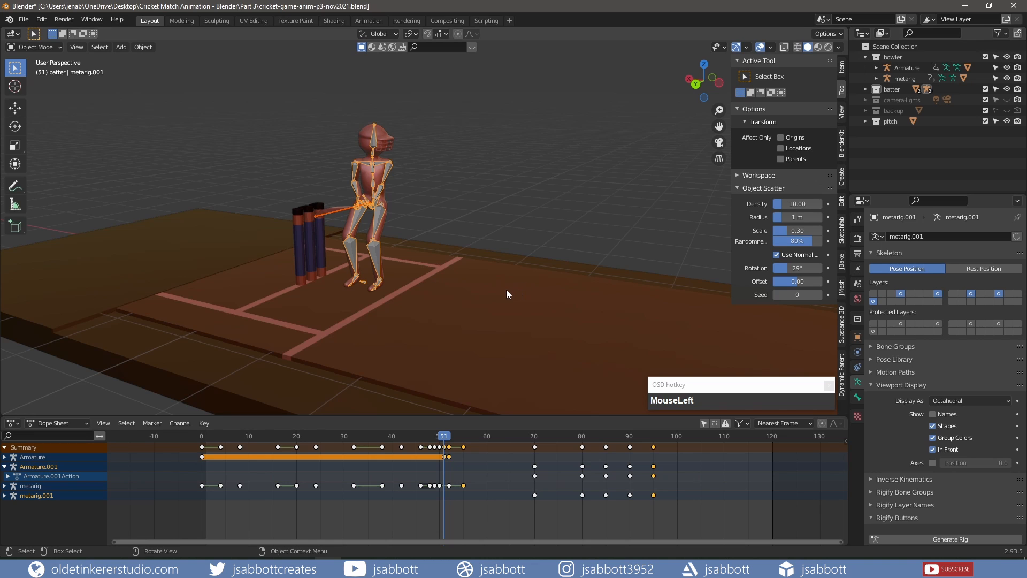
{"action": "key", "text": "KP_1"}
{"action": "middle_click_drag", "start_coordinate": [506, 290], "coordinate": [818, 248], "text": "shift"}
{"action": "middle_click_drag", "start_coordinate": [139, 216], "coordinate": [374, 217], "text": "shift"}
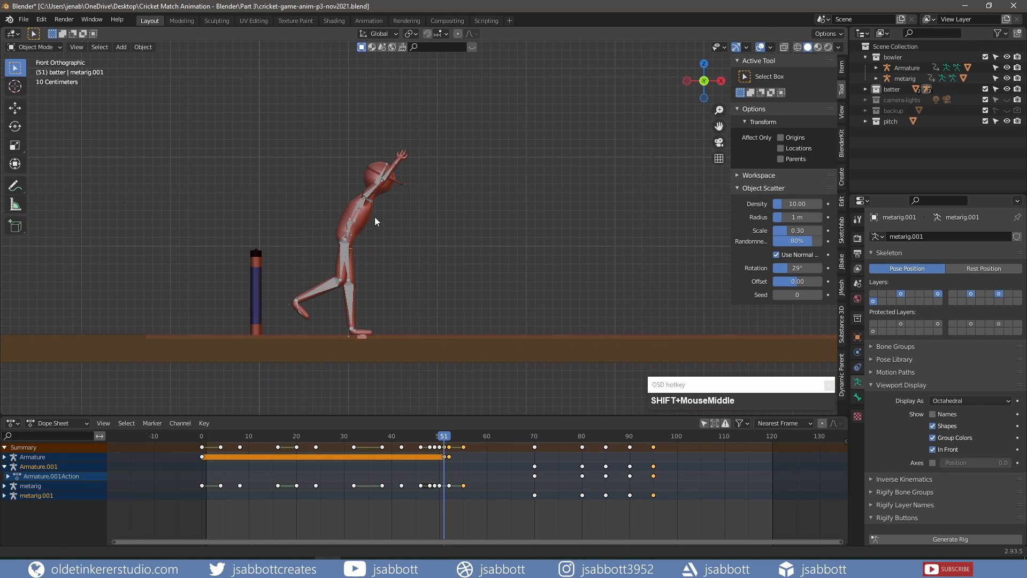
{"action": "scroll", "coordinate": [447, 241], "scroll_direction": "up", "scroll_amount": 2}
- Select the ball's Armature in the bowler collection and enter Pose Mode
{"action": "left_click", "coordinate": [876, 68]}
{"action": "left_click", "coordinate": [909, 110]}
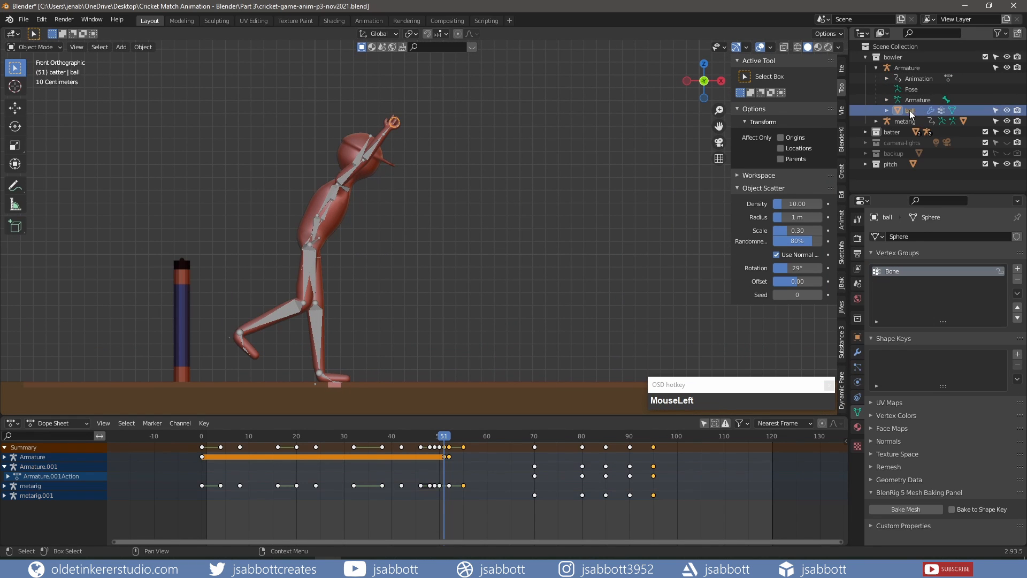
{"action": "left_click", "coordinate": [44, 47]}
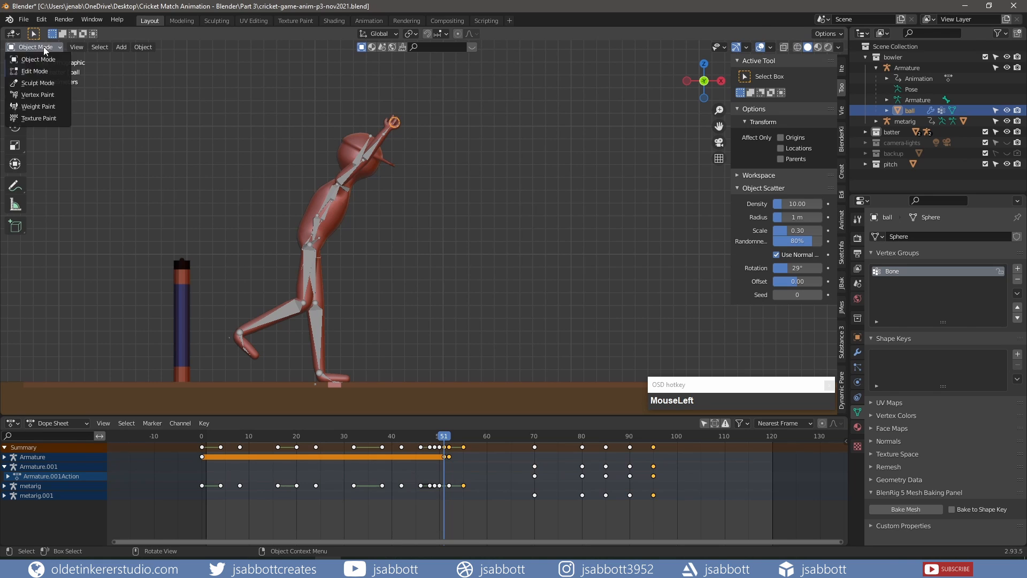
{"action": "left_click", "coordinate": [44, 60]}
{"action": "left_click", "coordinate": [907, 111]}
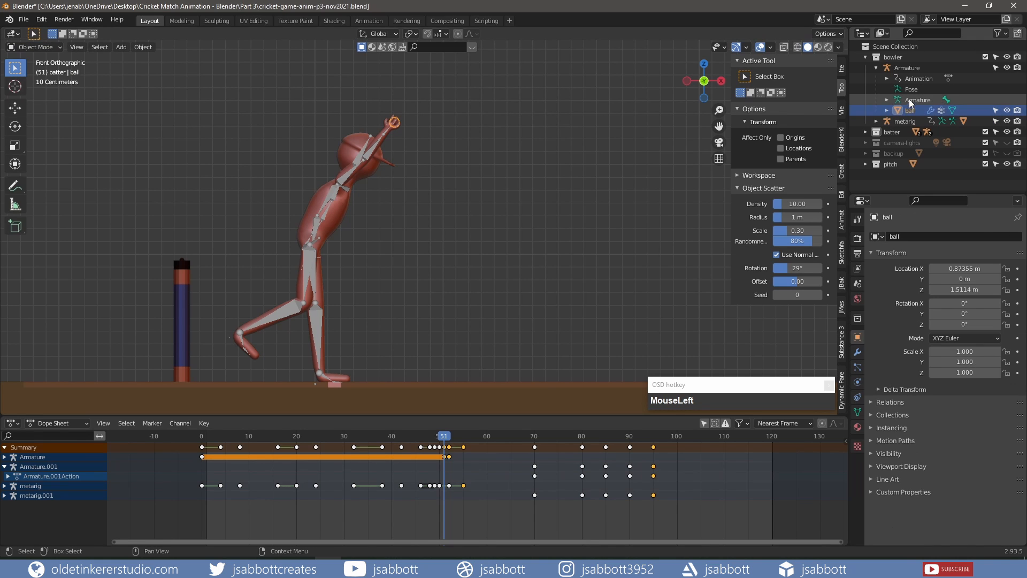
{"action": "left_click", "coordinate": [909, 101]}
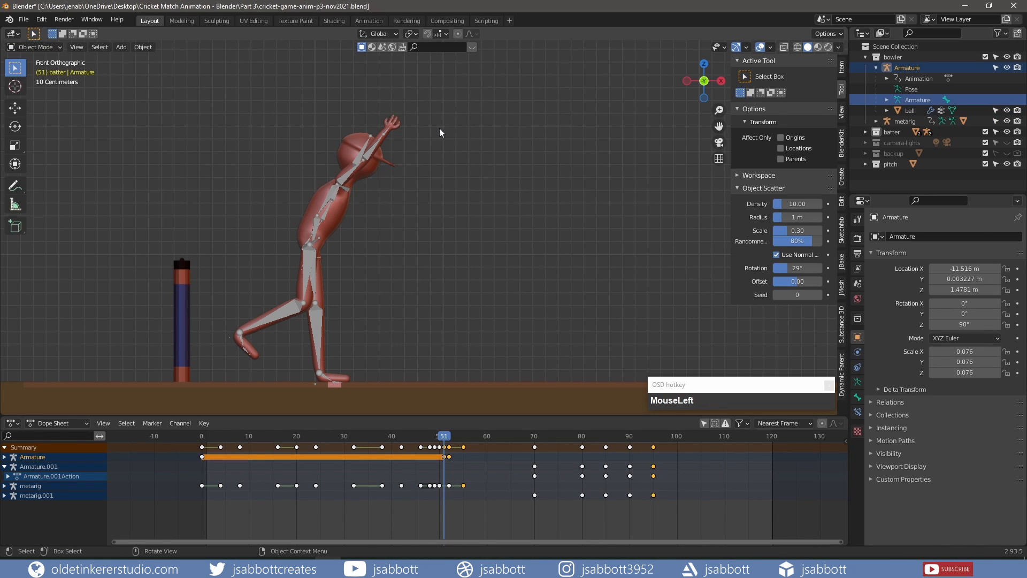
{"action": "left_click", "coordinate": [44, 47]}
{"action": "left_click", "coordinate": [35, 84]}
- At frame 70, move the ball's bone along global X from the bowler to the middle of the pitch
{"action": "left_click_drag", "start_coordinate": [511, 436], "coordinate": [534, 436]}
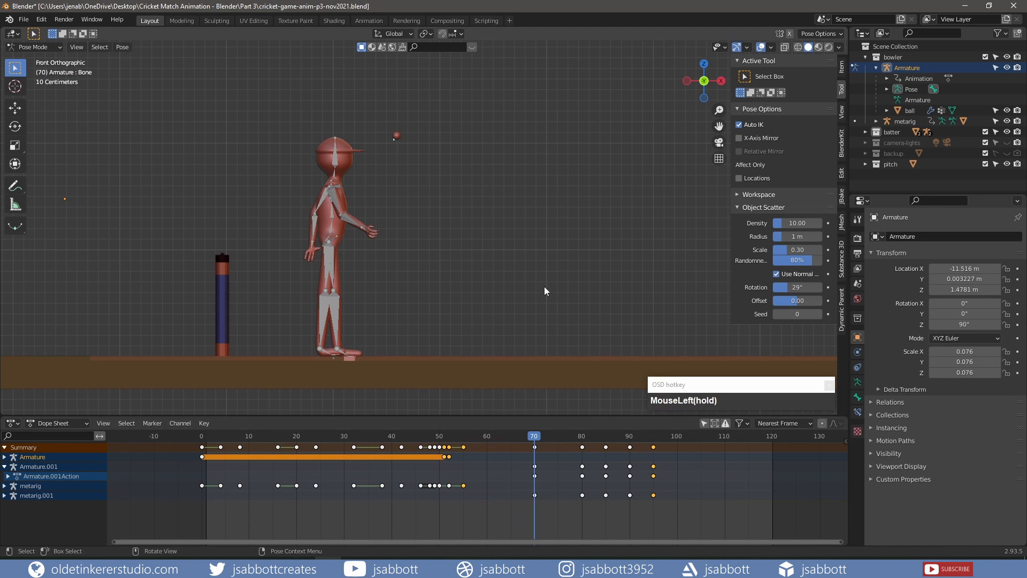
{"action": "middle_click_drag", "start_coordinate": [544, 289], "coordinate": [391, 241], "text": "shift"}
{"action": "key", "text": "g"}
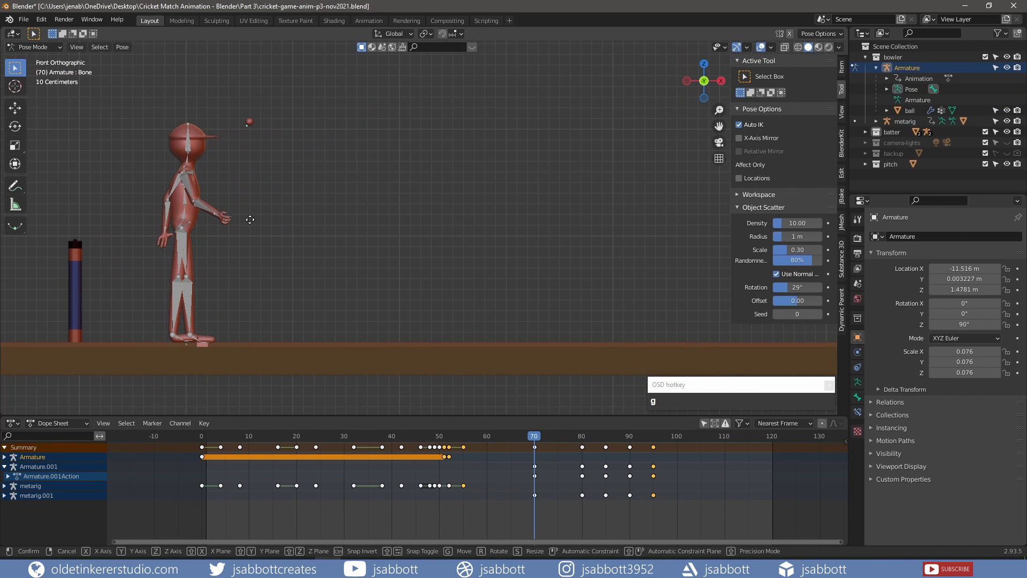
{"action": "key", "text": "x"}
{"action": "left_click", "coordinate": [667, 204]}
{"action": "middle_click_drag", "start_coordinate": [667, 204], "coordinate": [412, 192], "text": "shift"}
{"action": "scroll", "coordinate": [469, 202], "scroll_direction": "down", "scroll_amount": 3}
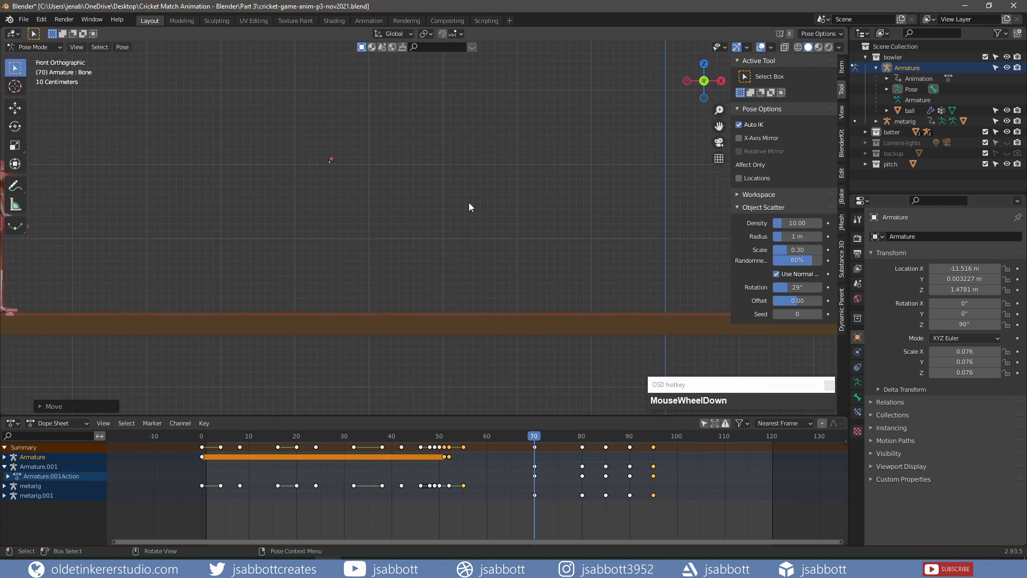
{"action": "key", "text": "g"}
{"action": "key", "text": "x"}
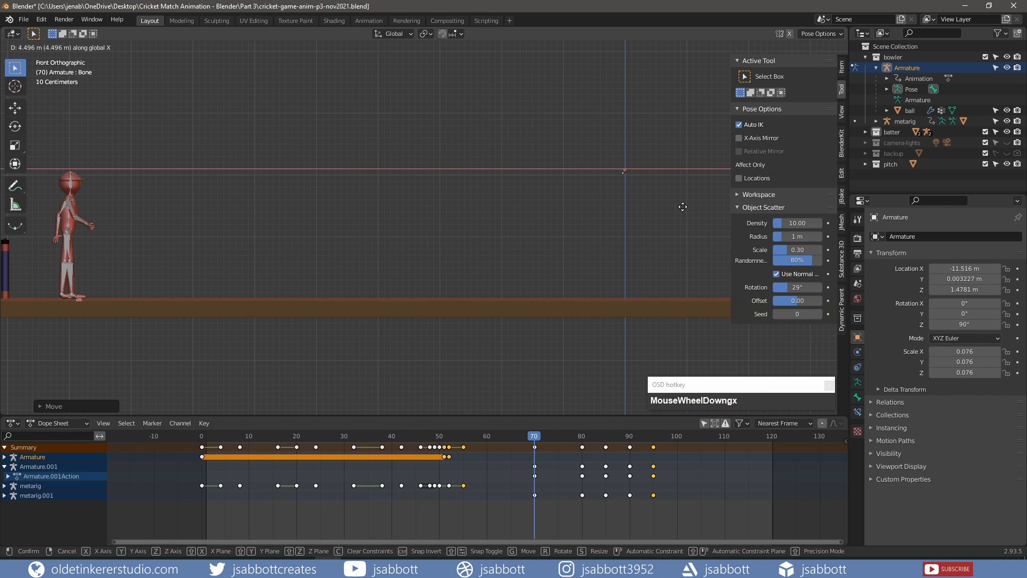
{"action": "left_click", "coordinate": [625, 230]}
- Fine-tune the ball's position along global X to align it with the world Z axis
{"action": "middle_click_drag", "start_coordinate": [625, 230], "coordinate": [317, 259], "text": "shift"}
{"action": "scroll", "coordinate": [364, 255], "scroll_direction": "up", "scroll_amount": 3}
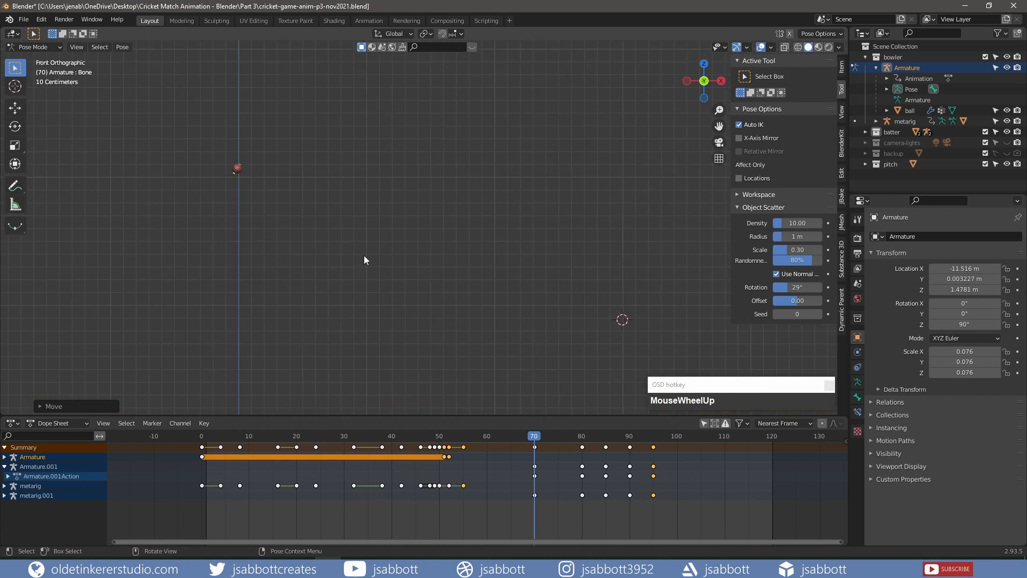
{"action": "key", "text": "g"}
{"action": "key", "text": "x"}
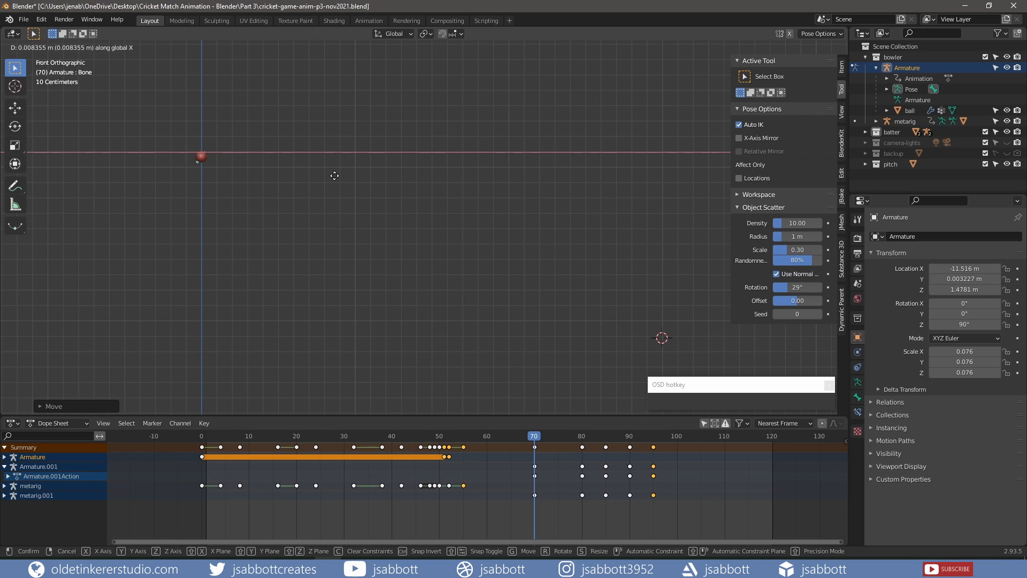
{"action": "left_click", "coordinate": [367, 177], "text": "shift"}
- Rotate the ball's bone around global Y and realign the ball with the Z axis along global X
{"action": "key", "text": "r"}
{"action": "key", "text": "y"}
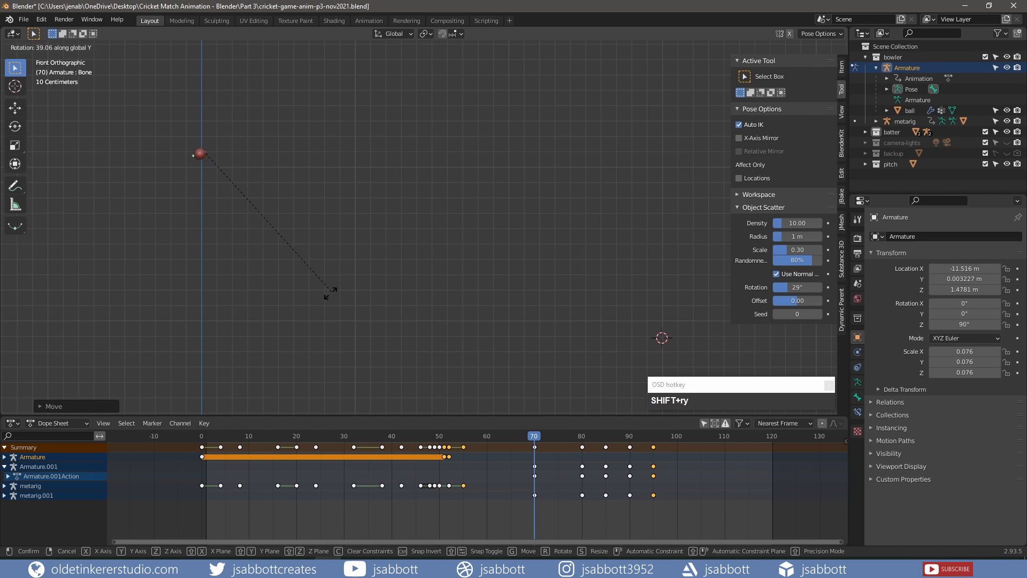
{"action": "left_click", "coordinate": [308, 311]}
{"action": "key", "text": "g"}
{"action": "key", "text": "x"}
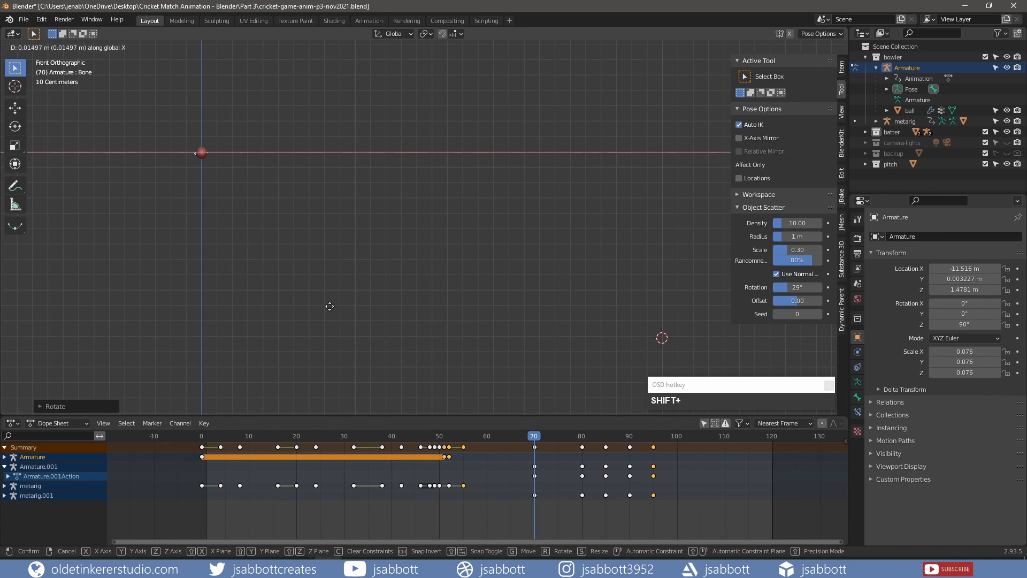
{"action": "left_click", "coordinate": [318, 315], "text": "shift"}
- Lower the ball's bone about 2 m along global Z to the pitch surface
{"action": "scroll", "coordinate": [305, 312], "scroll_direction": "down", "scroll_amount": 2}
{"action": "middle_click_drag", "start_coordinate": [284, 332], "coordinate": [390, 253], "text": "shift"}
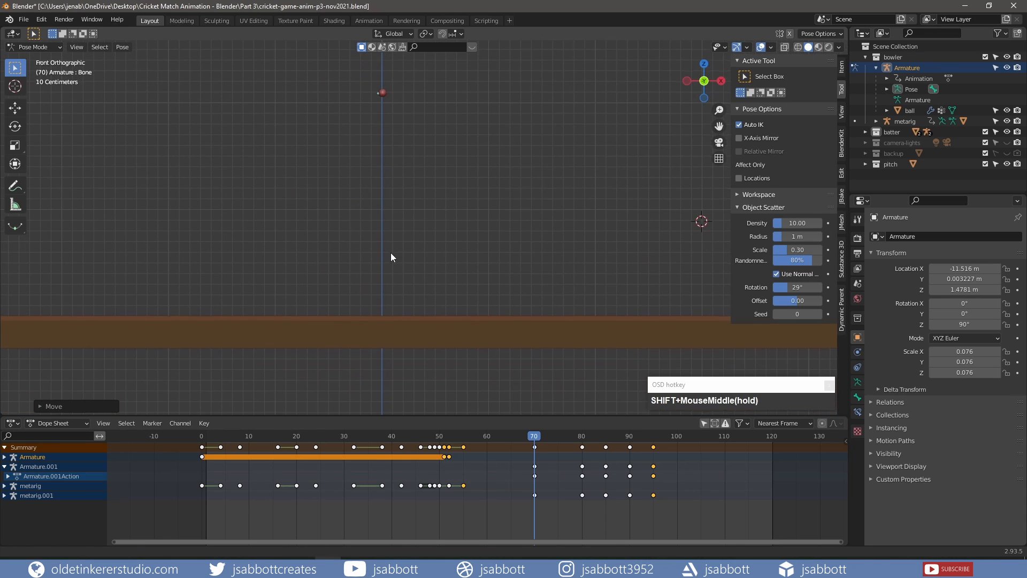
{"action": "key", "text": "g"}
{"action": "key", "text": "z"}
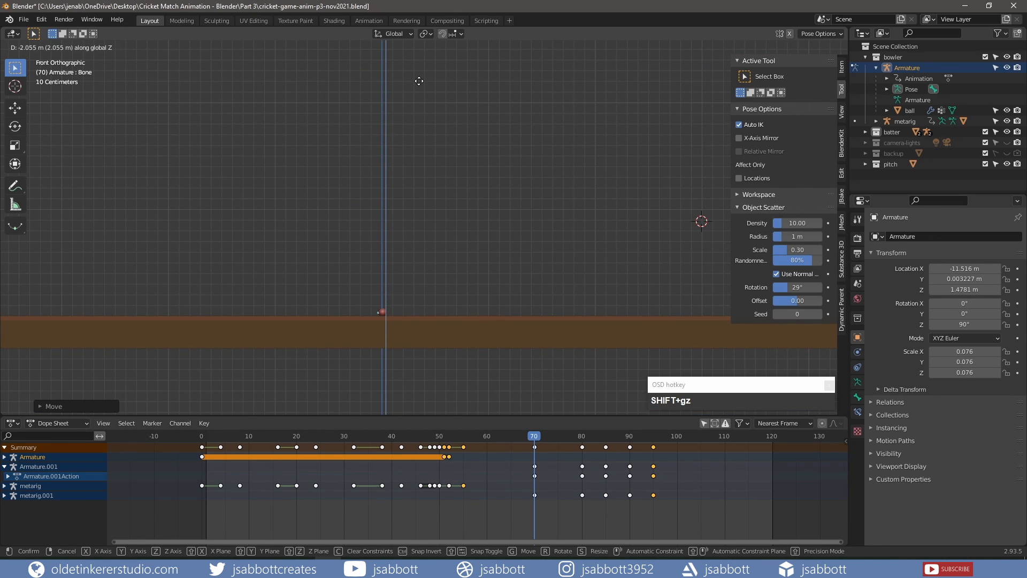
{"action": "left_click", "coordinate": [421, 86]}
- Refine the ball's height along global Z so it rests on the pitch, and insert a keyframe at frame 70
{"action": "scroll", "coordinate": [459, 187], "scroll_direction": "up", "scroll_amount": 6}
{"action": "middle_click_drag", "start_coordinate": [458, 187], "coordinate": [383, 107], "text": "shift"}
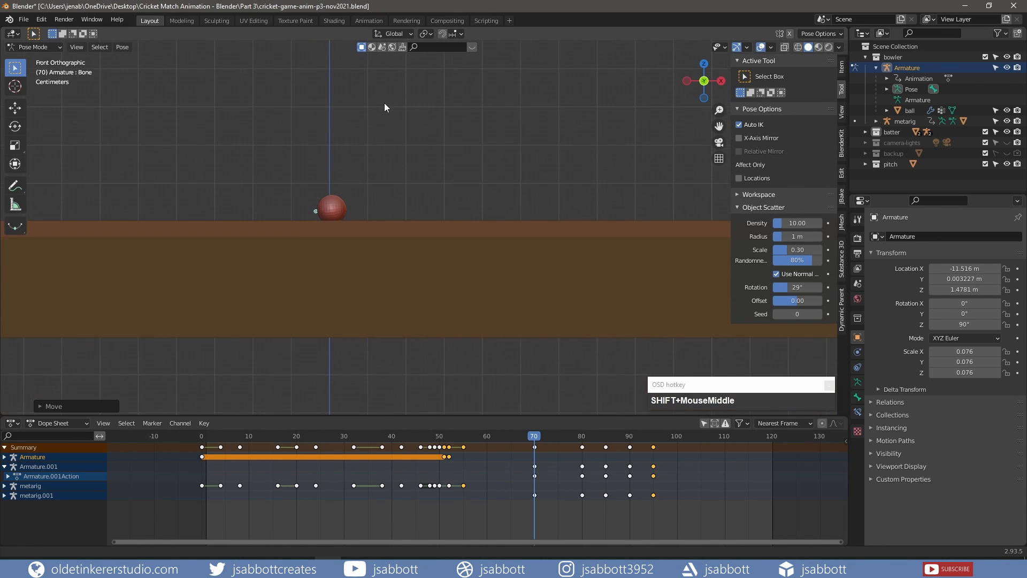
{"action": "key", "text": "g"}
{"action": "key", "text": "z"}
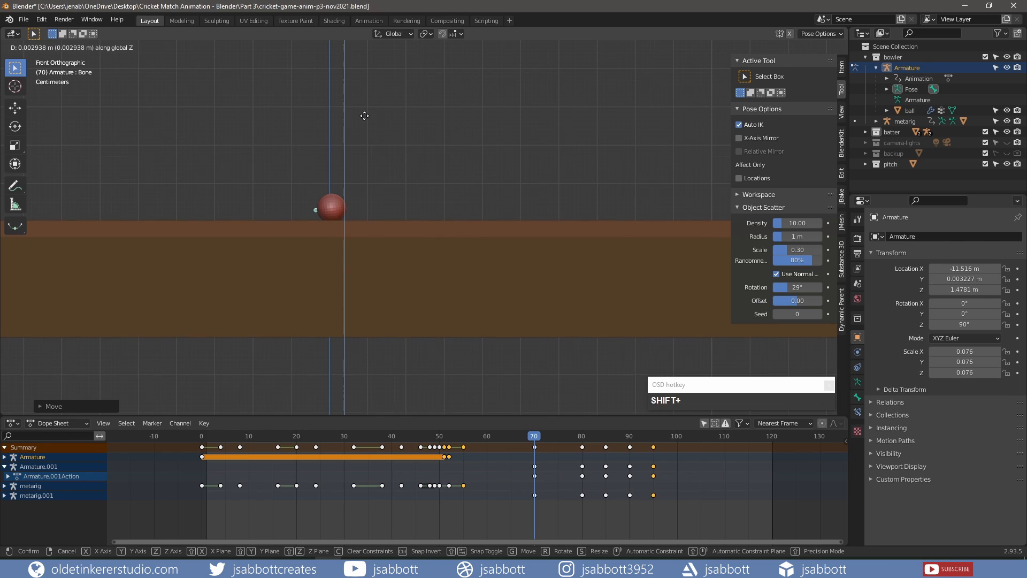
{"action": "left_click", "coordinate": [369, 107]}
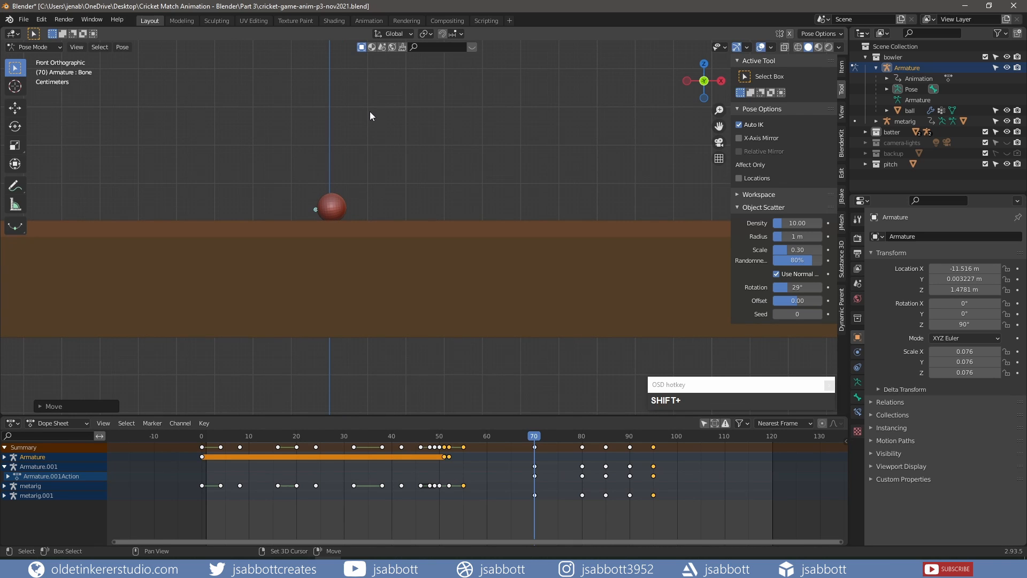
{"action": "key", "text": "i"}
{"action": "left_click", "coordinate": [418, 147]}
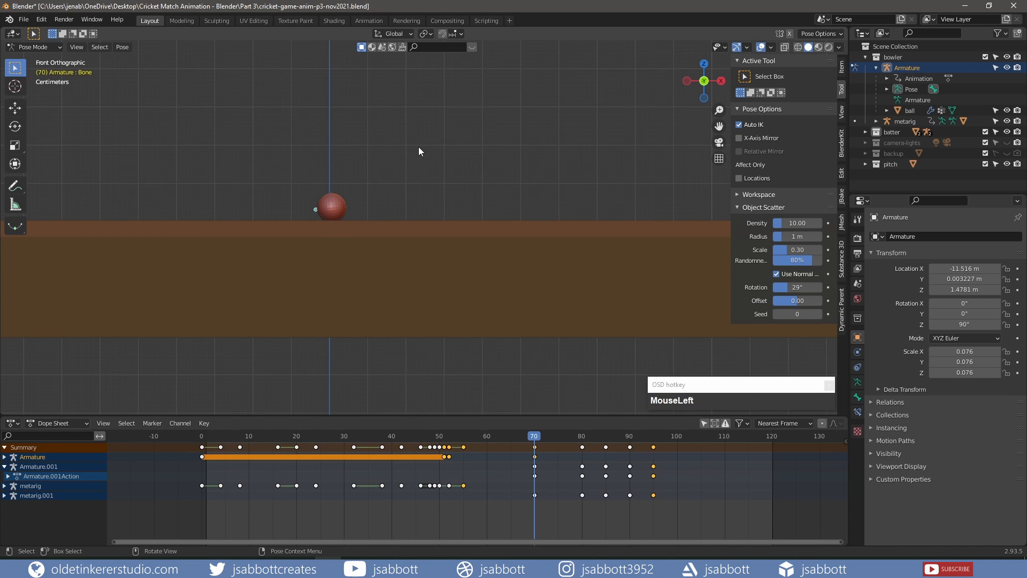
- At frame 71, raise the ball's bone slightly along global Z above the pitch and insert a Location & Rotation keyframe
{"action": "left_click", "coordinate": [539, 435]}
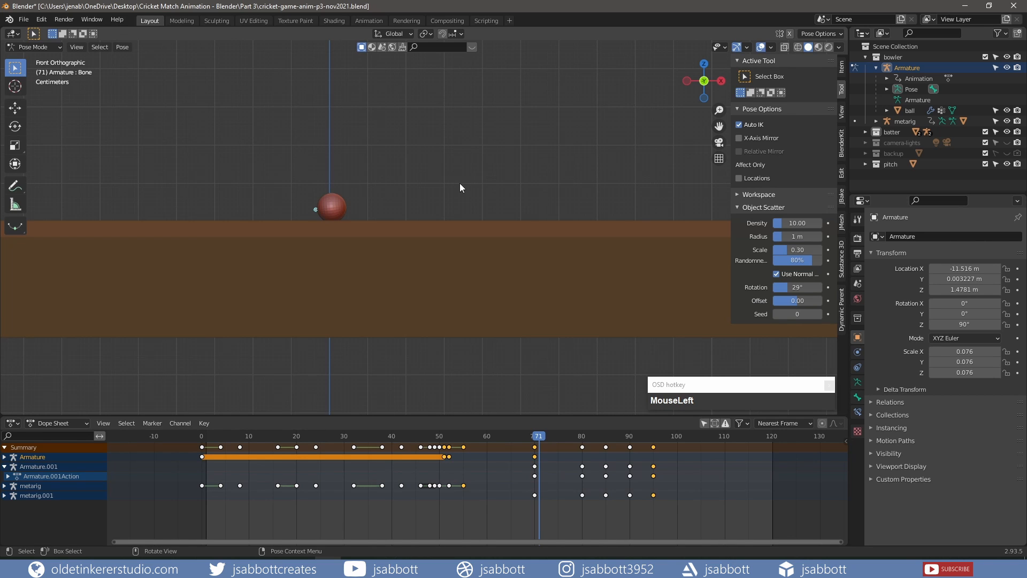
{"action": "scroll", "coordinate": [460, 184], "scroll_direction": "down", "scroll_amount": 2}
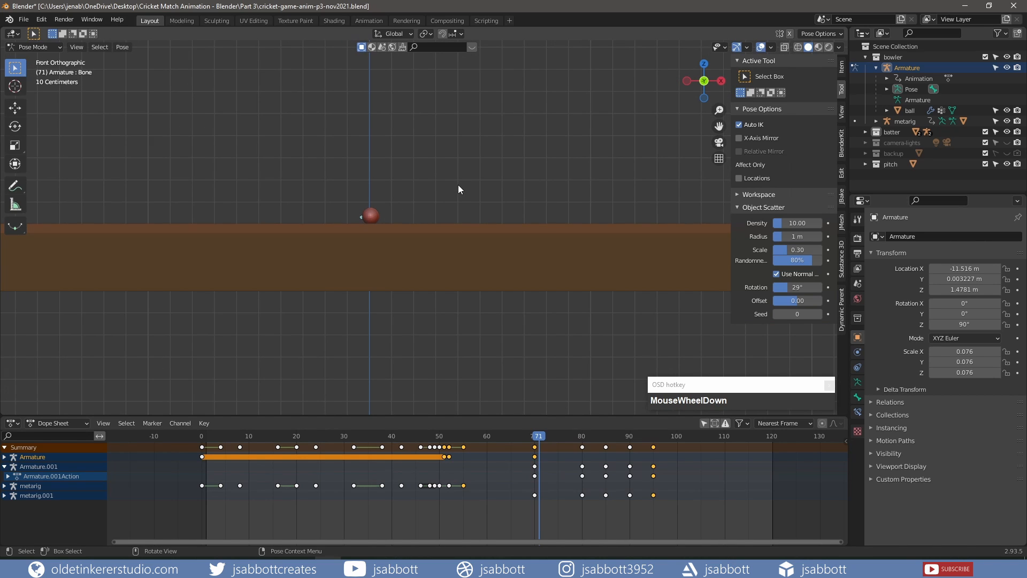
{"action": "key", "text": "g"}
{"action": "key", "text": "z"}
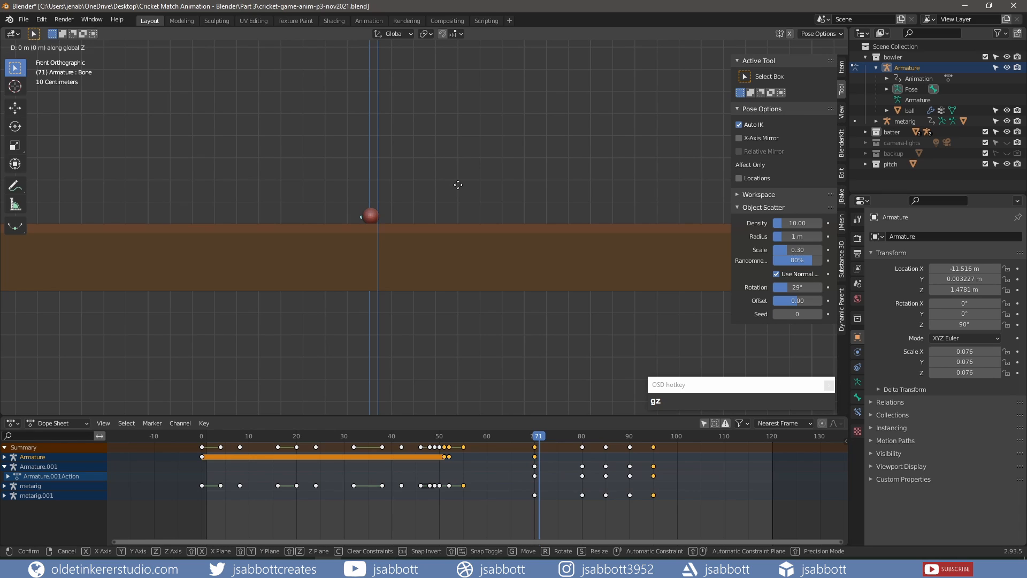
{"action": "left_click", "coordinate": [457, 177]}
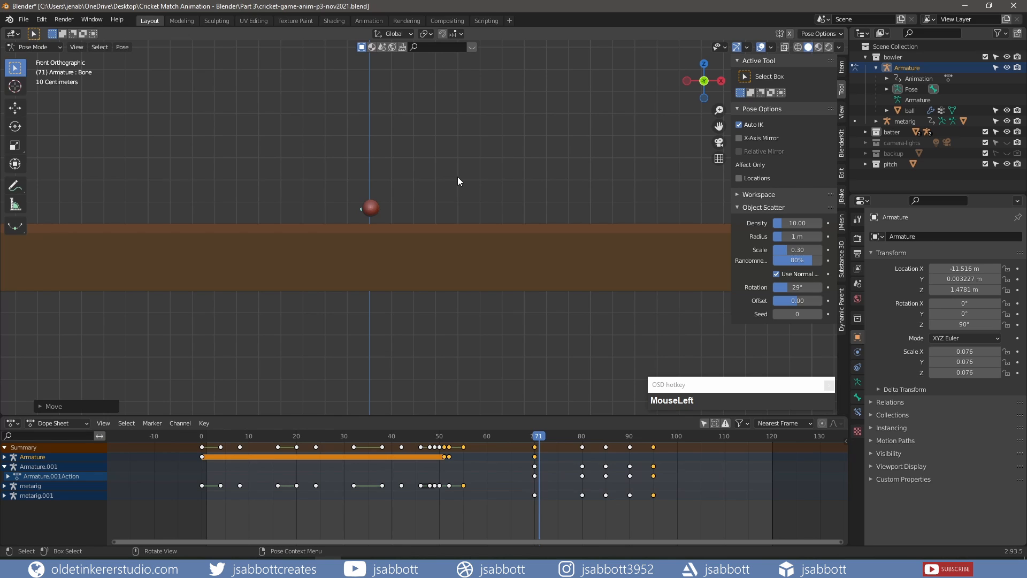
{"action": "key", "text": "i"}
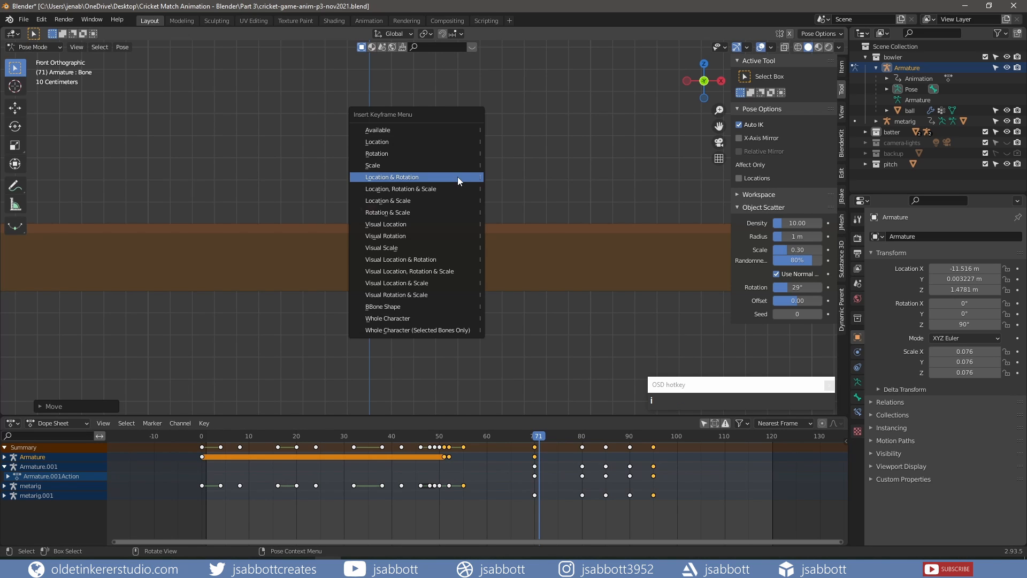
{"action": "left_click", "coordinate": [457, 176]}
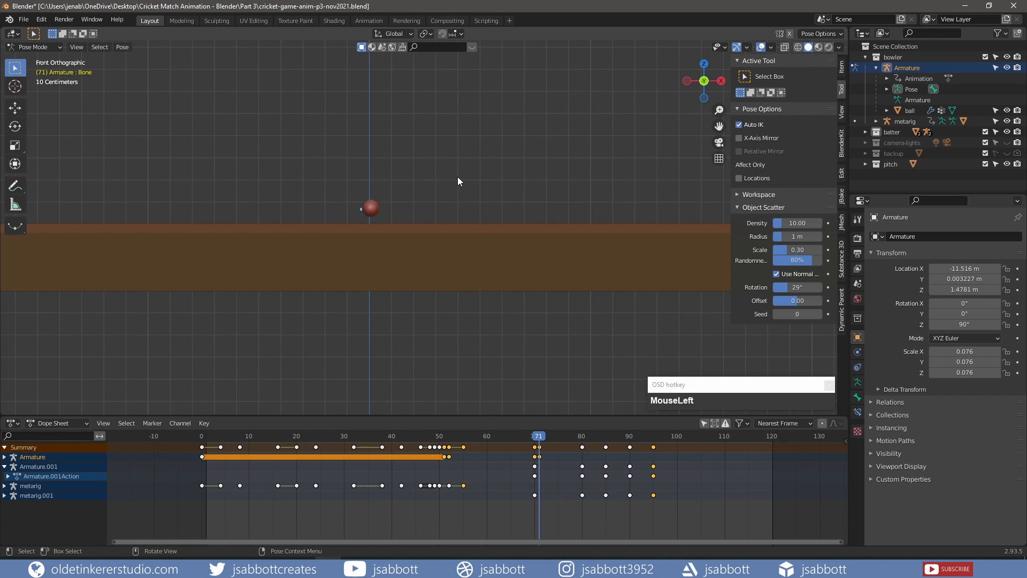
- At frame 85, rotate the ball's bone around global Y
{"action": "left_click_drag", "start_coordinate": [543, 438], "coordinate": [605, 439]}
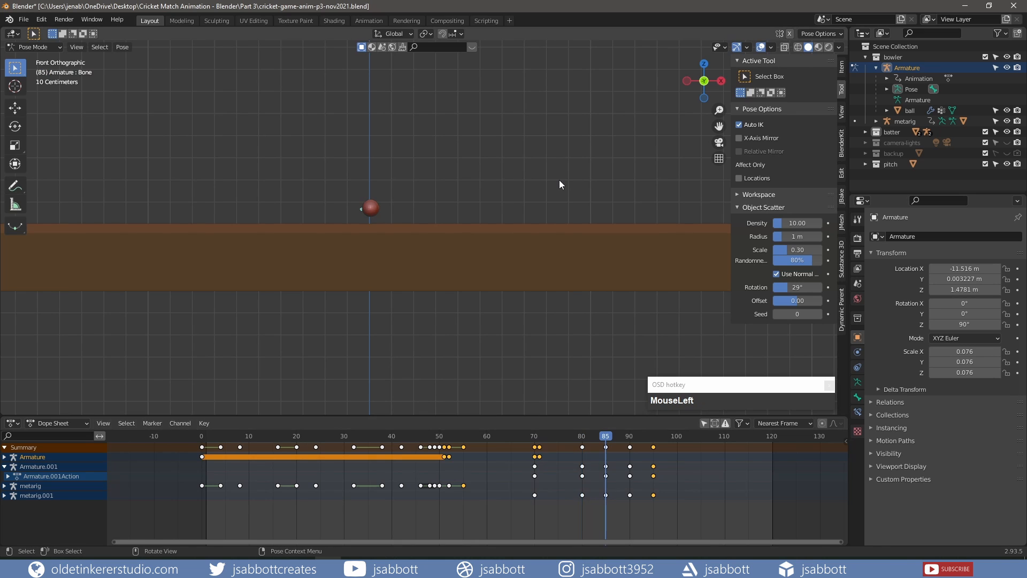
{"action": "scroll", "coordinate": [555, 173], "scroll_direction": "up", "scroll_amount": 3}
{"action": "key", "text": "r"}
{"action": "key", "text": "y"}
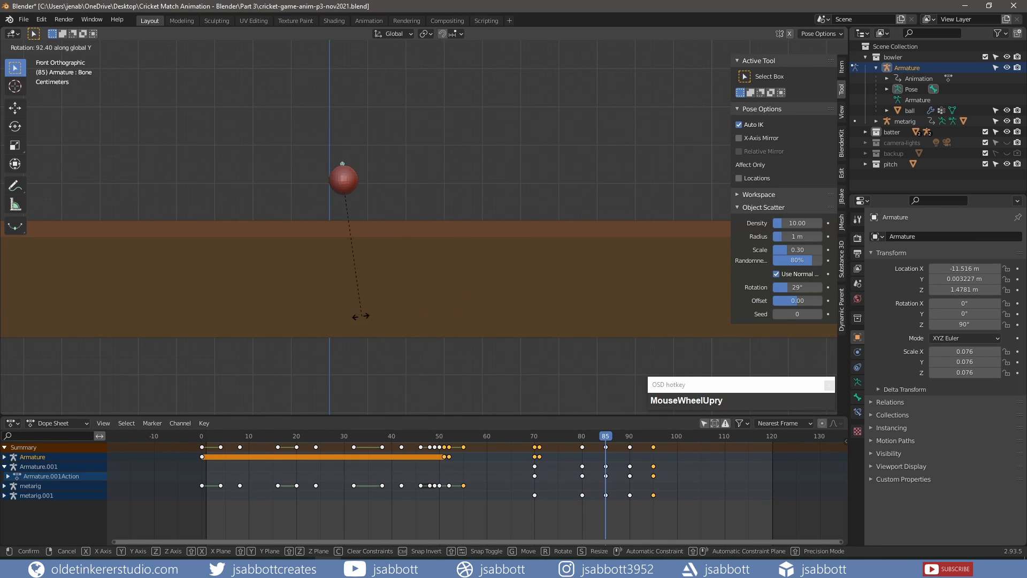
{"action": "left_click", "coordinate": [308, 311]}
- Move the ball along global X down the pitch until it is just in front of the batter's bat
{"action": "scroll", "coordinate": [577, 155], "scroll_direction": "down", "scroll_amount": 3}
{"action": "middle_click_drag", "start_coordinate": [588, 147], "coordinate": [266, 181], "text": "shift"}
{"action": "key", "text": "g"}
{"action": "key", "text": "x"}
{"action": "left_click", "coordinate": [845, 114]}
{"action": "middle_click_drag", "start_coordinate": [662, 128], "coordinate": [202, 146], "text": "shift"}
{"action": "key", "text": "g"}
{"action": "key", "text": "x"}
{"action": "left_click", "coordinate": [813, 145]}
{"action": "scroll", "coordinate": [748, 152], "scroll_direction": "down", "scroll_amount": 2}
{"action": "middle_click_drag", "start_coordinate": [703, 162], "coordinate": [262, 176], "text": "shift"}
{"action": "key", "text": "g"}
{"action": "key", "text": "x"}
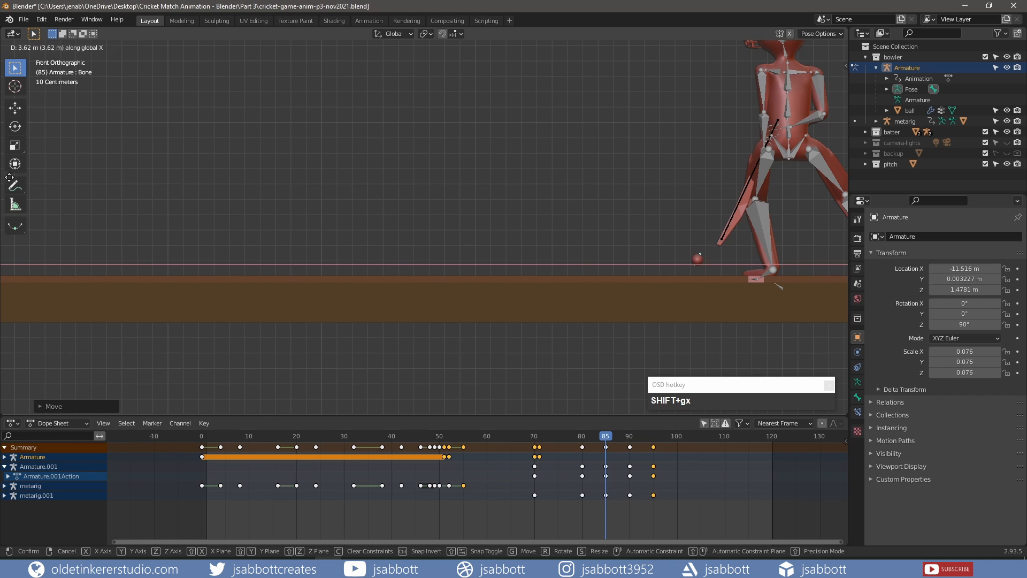
{"action": "left_click", "coordinate": [843, 201]}
- Raise the ball along global Z to the height of the bat's blade and nudge it along global X to the bat
{"action": "middle_click_drag", "start_coordinate": [667, 206], "coordinate": [380, 214], "text": "shift"}
{"action": "scroll", "coordinate": [383, 212], "scroll_direction": "up", "scroll_amount": 2}
{"action": "key", "text": "g"}
{"action": "key", "text": "z"}
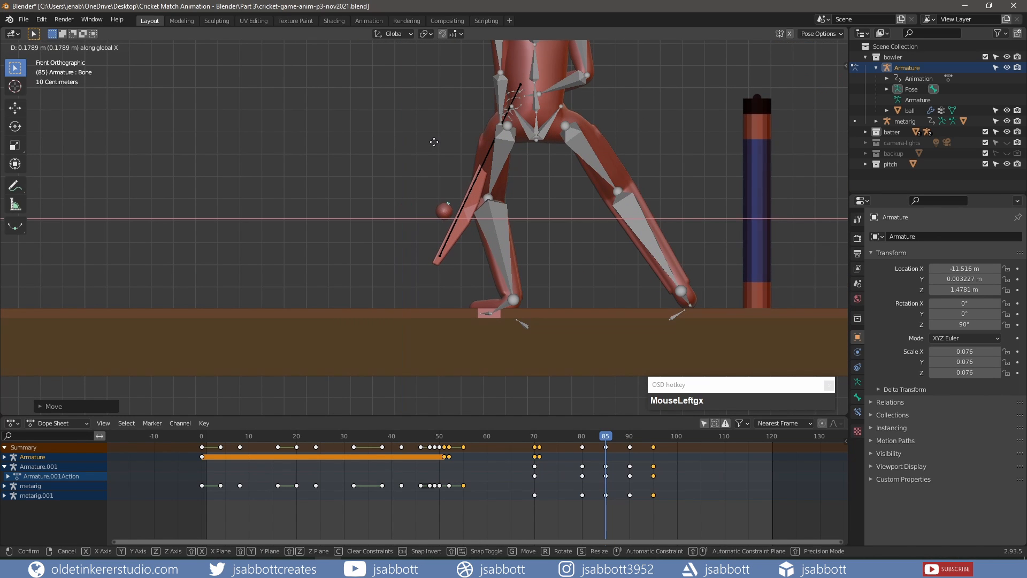
{"action": "left_click", "coordinate": [394, 137]}
- Shift the ball about 1 m along global Y in line with the bat and insert a keyframe at frame 85
{"action": "middle_click_drag", "start_coordinate": [394, 137], "coordinate": [701, 301]}
{"action": "key", "text": "g"}
{"action": "key", "text": "y"}
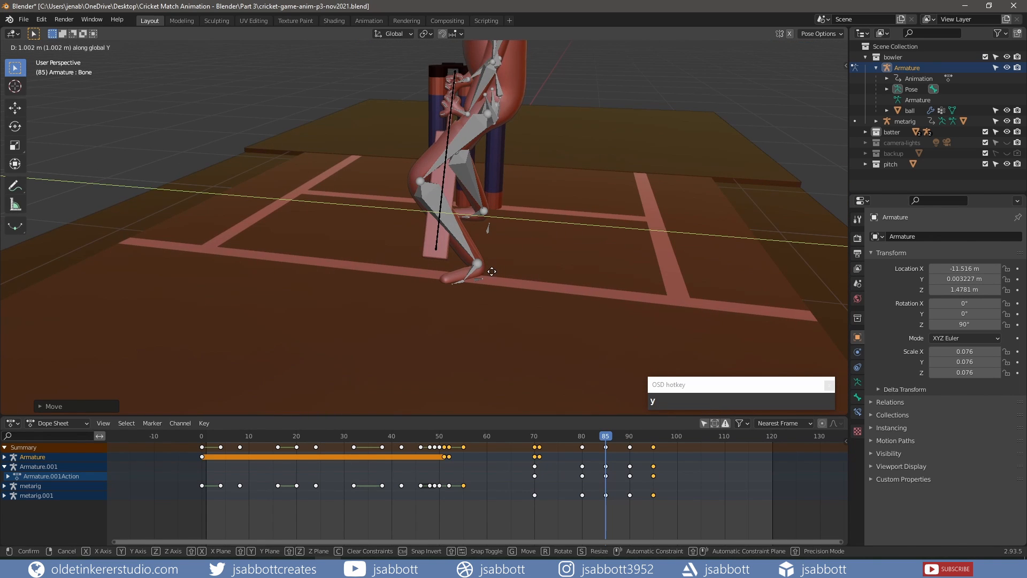
{"action": "left_click", "coordinate": [499, 282]}
{"action": "middle_click_drag", "start_coordinate": [499, 281], "coordinate": [531, 251]}
{"action": "key", "text": "KP_1"}
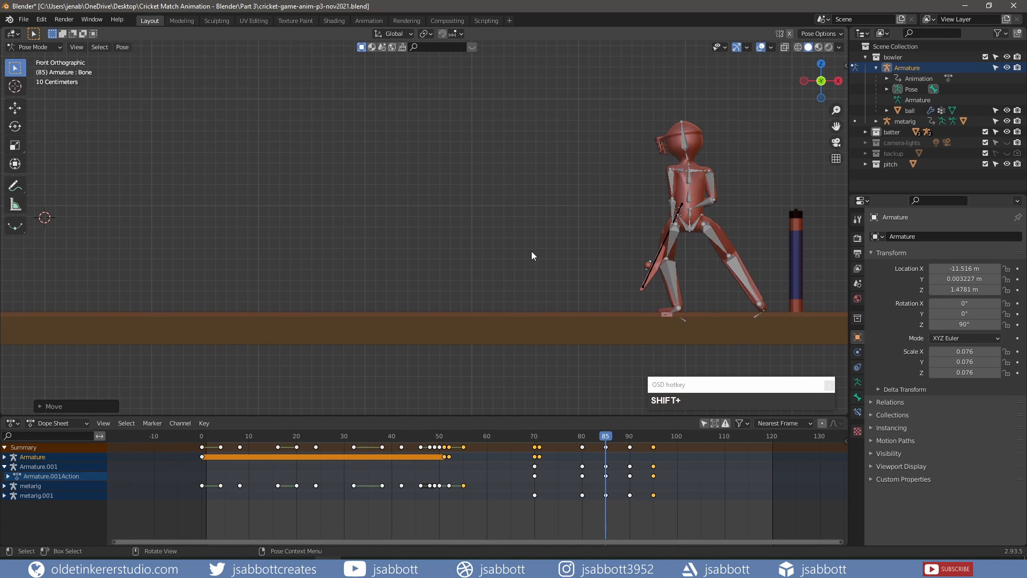
{"action": "key", "text": "i"}
{"action": "left_click", "coordinate": [531, 252]}
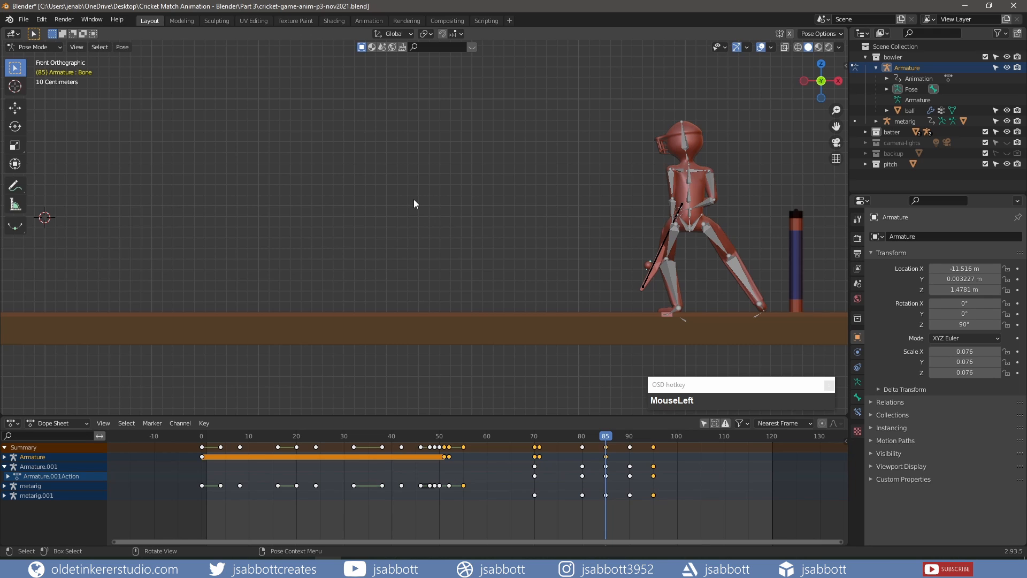
- At frame 110, move the ball along global X past the bowler, raise it about 3.3 m along global Z, and insert a keyframe
{"action": "scroll", "coordinate": [413, 204], "scroll_direction": "down", "scroll_amount": 5}
{"action": "left_click_drag", "start_coordinate": [607, 439], "coordinate": [723, 439]}
{"action": "key", "text": "g"}
{"action": "key", "text": "x"}
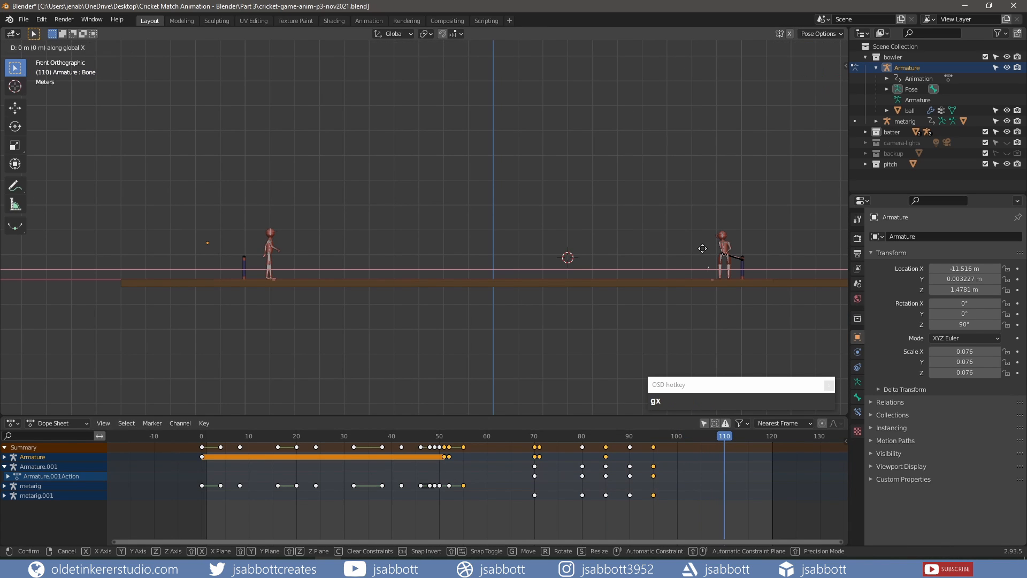
{"action": "left_click", "coordinate": [95, 245]}
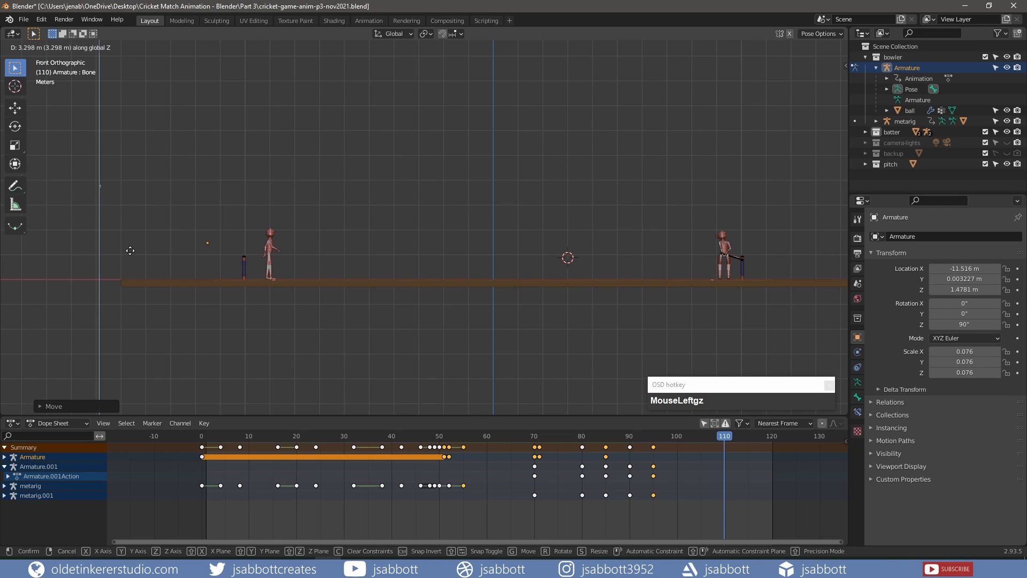
{"action": "scroll", "coordinate": [97, 240], "scroll_direction": "up", "scroll_amount": 3}
{"action": "middle_click_drag", "start_coordinate": [75, 232], "coordinate": [389, 236], "text": "shift"}
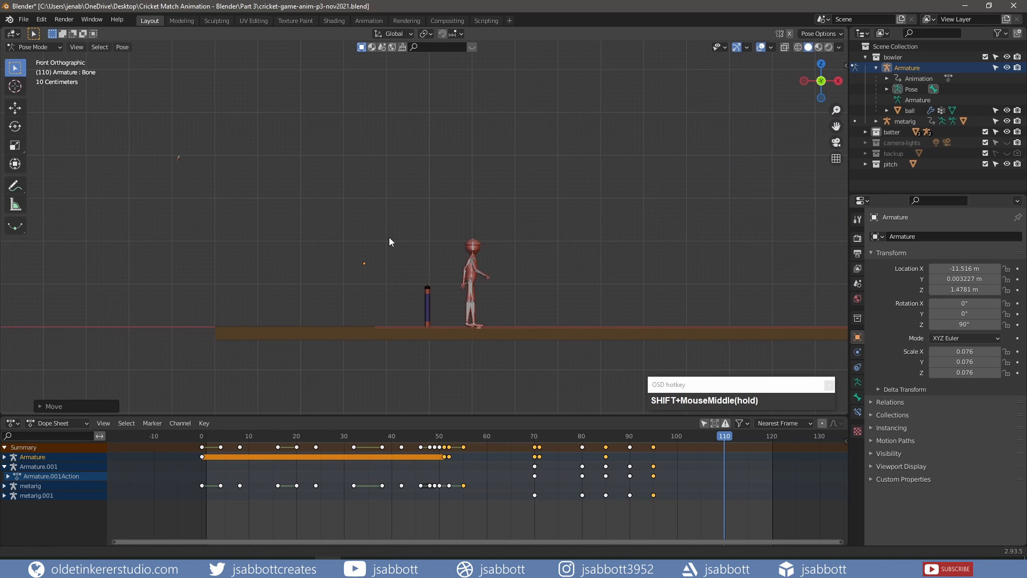
{"action": "key", "text": "i"}
{"action": "left_click", "coordinate": [176, 165]}
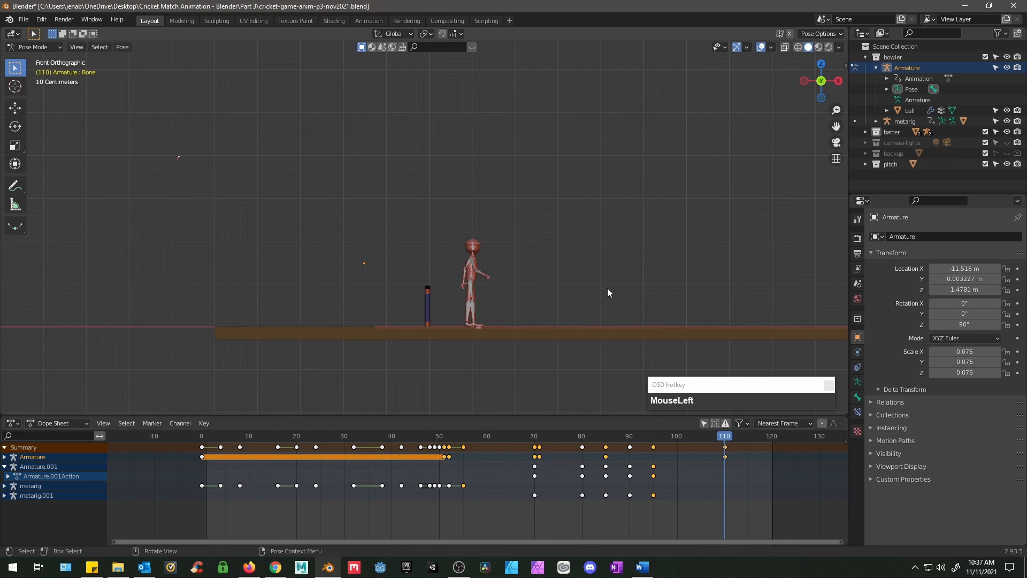
- Play the animation from frame 0 to review the bowling, bounce and hit
{"action": "scroll", "coordinate": [606, 292], "scroll_direction": "down", "scroll_amount": 5}
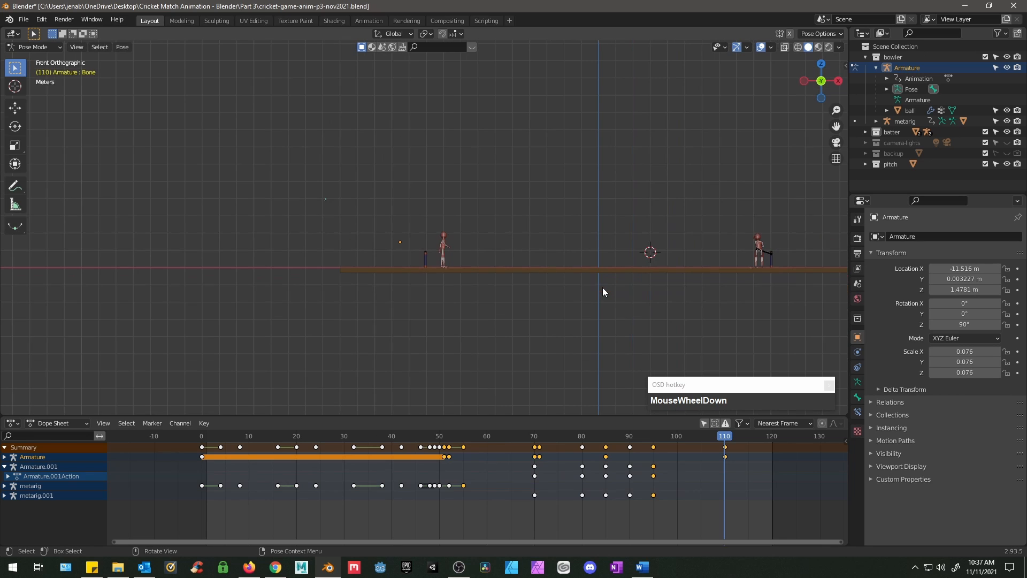
{"action": "left_click", "coordinate": [325, 436]}
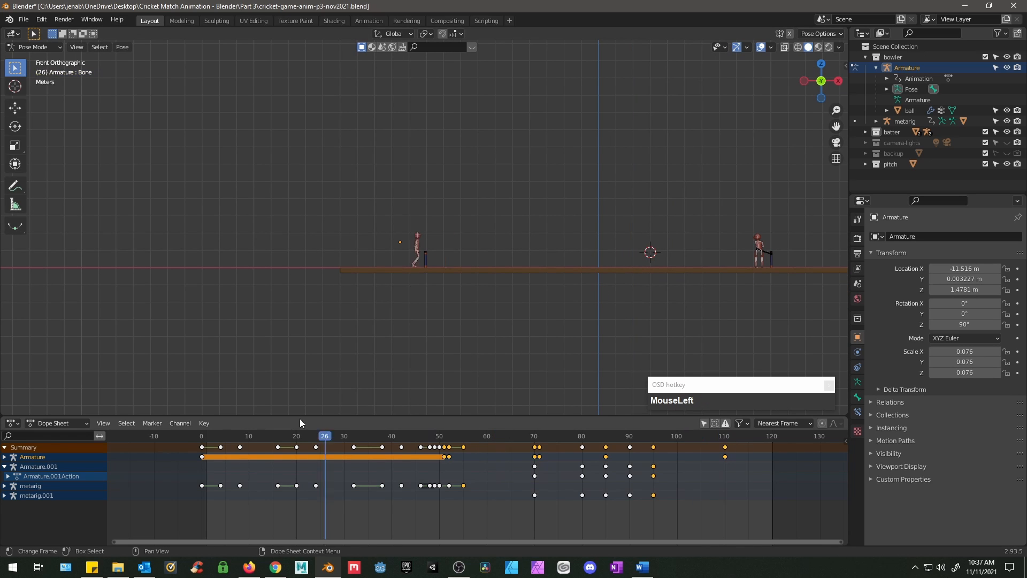
{"action": "left_click_drag", "start_coordinate": [299, 418], "coordinate": [200, 417]}
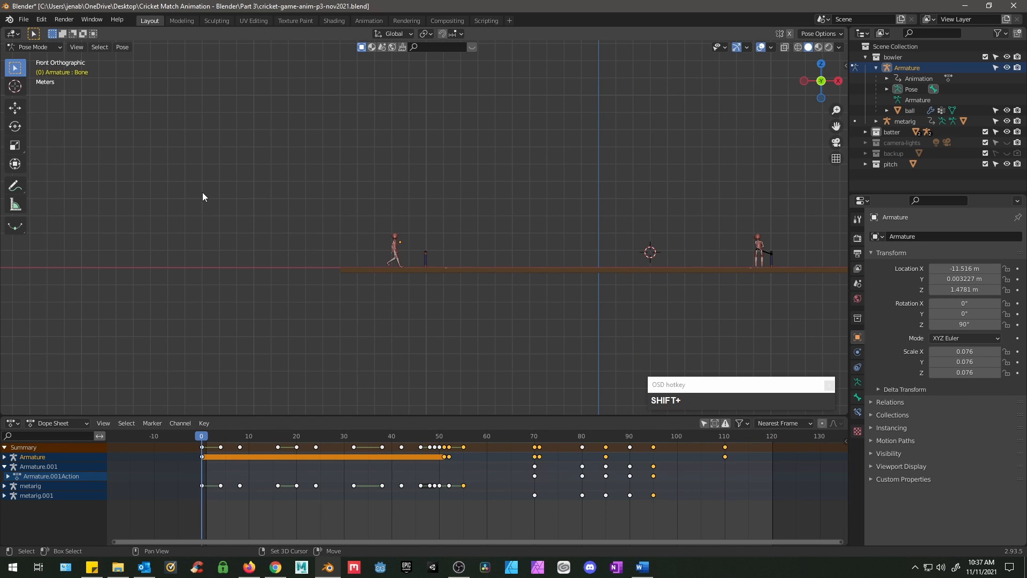
{"action": "key", "text": "shift+space"}
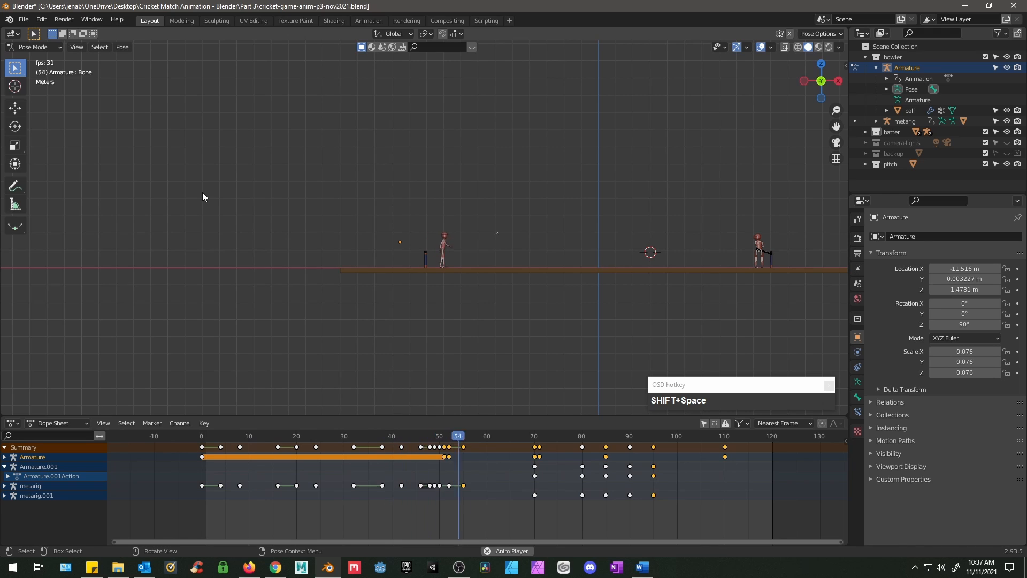